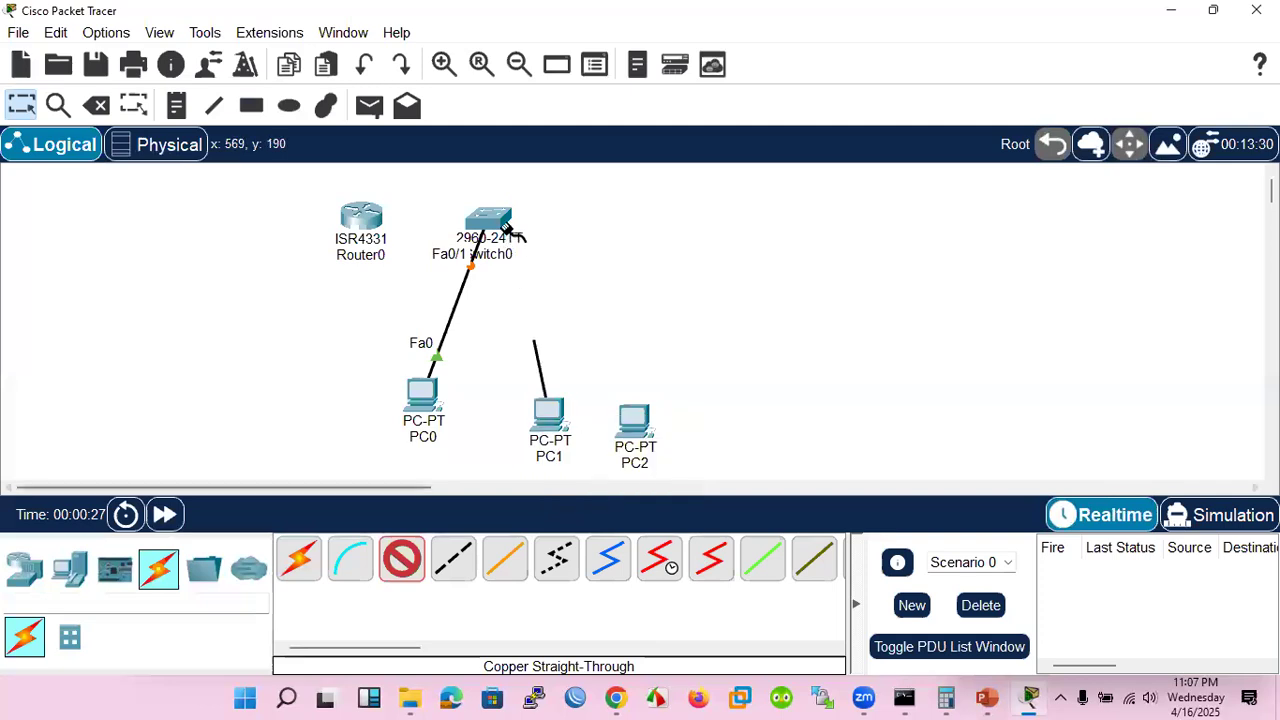
# Finish PC1's straight-through cable at FastEthernet0/2 on Switch0, and connect the switch's FastEthernet0/3 to PC2's FastEthernet0
pyautogui.click(503, 223)
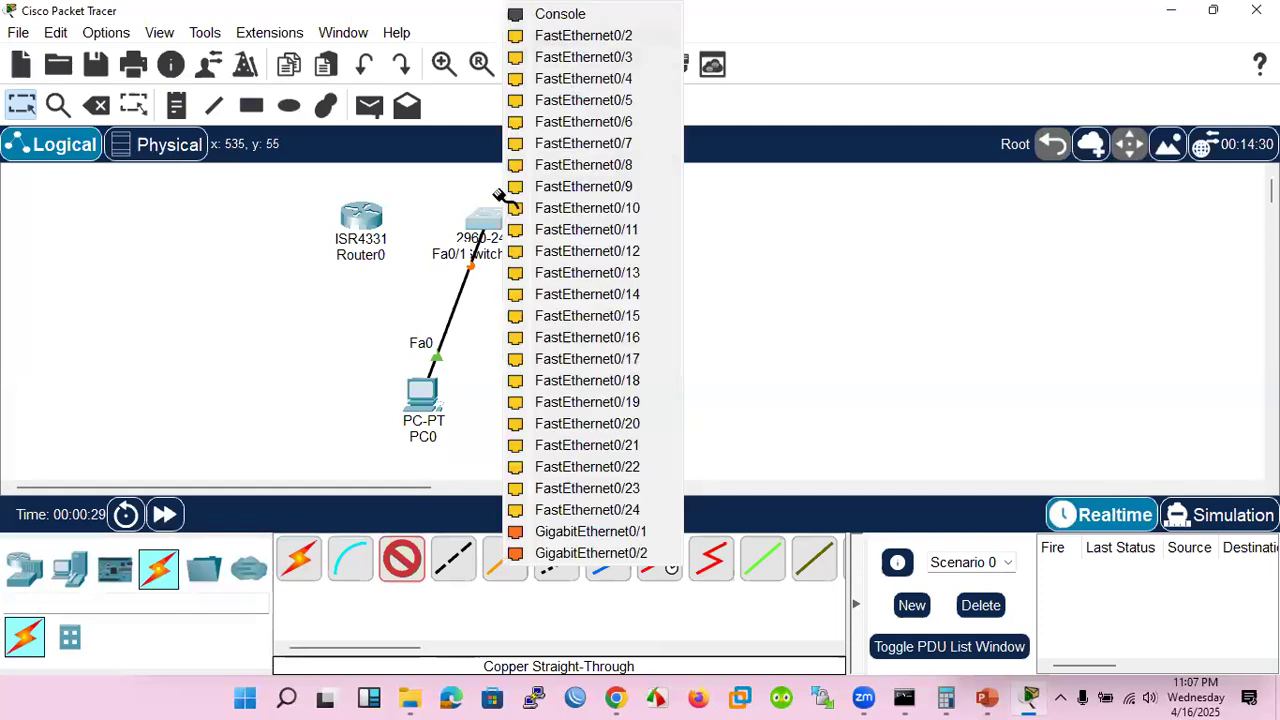
pyautogui.click(580, 38)
pyautogui.click(534, 249)
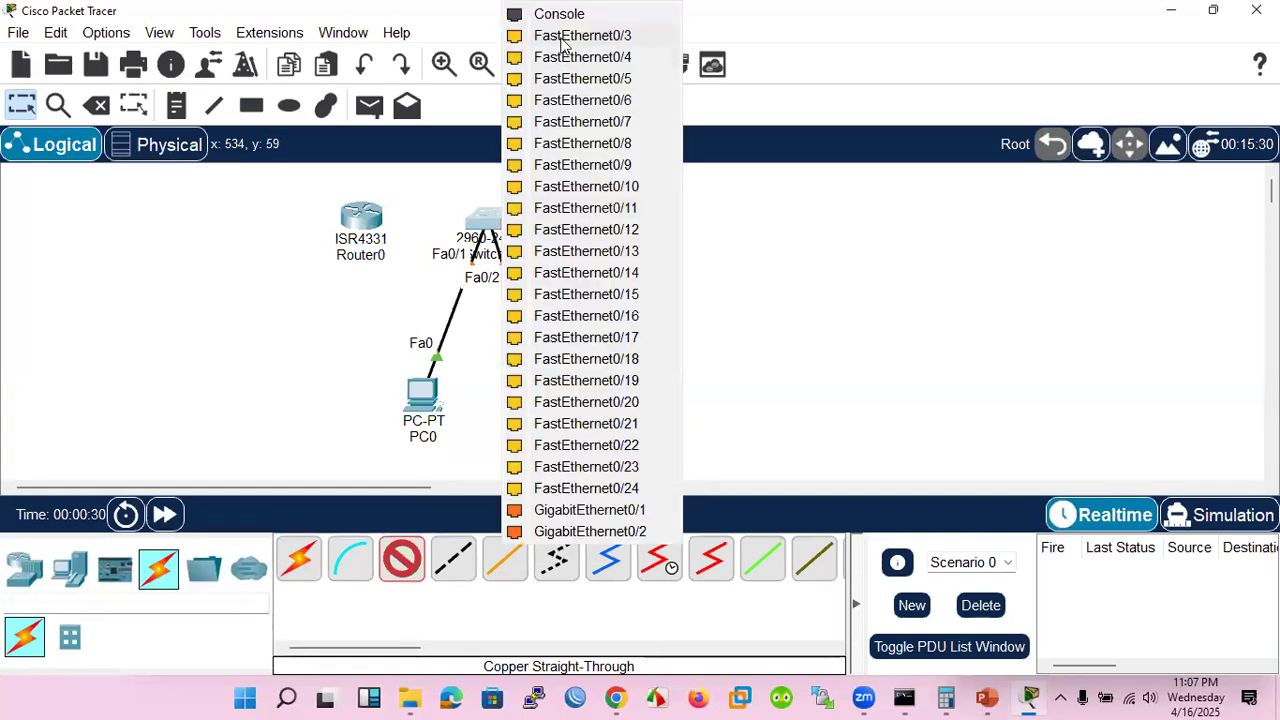
pyautogui.click(562, 38)
pyautogui.click(635, 419)
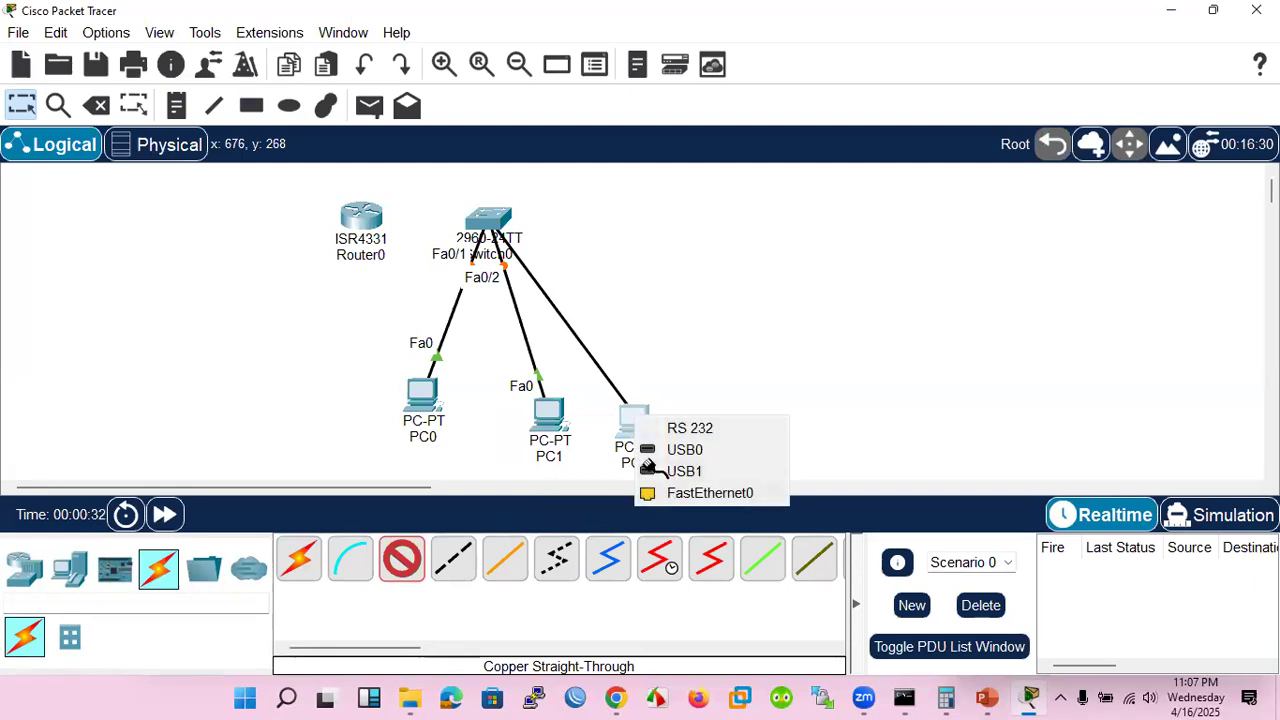
pyautogui.click(705, 493)
# Connect Switch0's GigabitEthernet0/1 to Router0's GigabitEthernet0/0/0 with a copper straight-through cable, and move Router0 farther from the switch
pyautogui.click(488, 220)
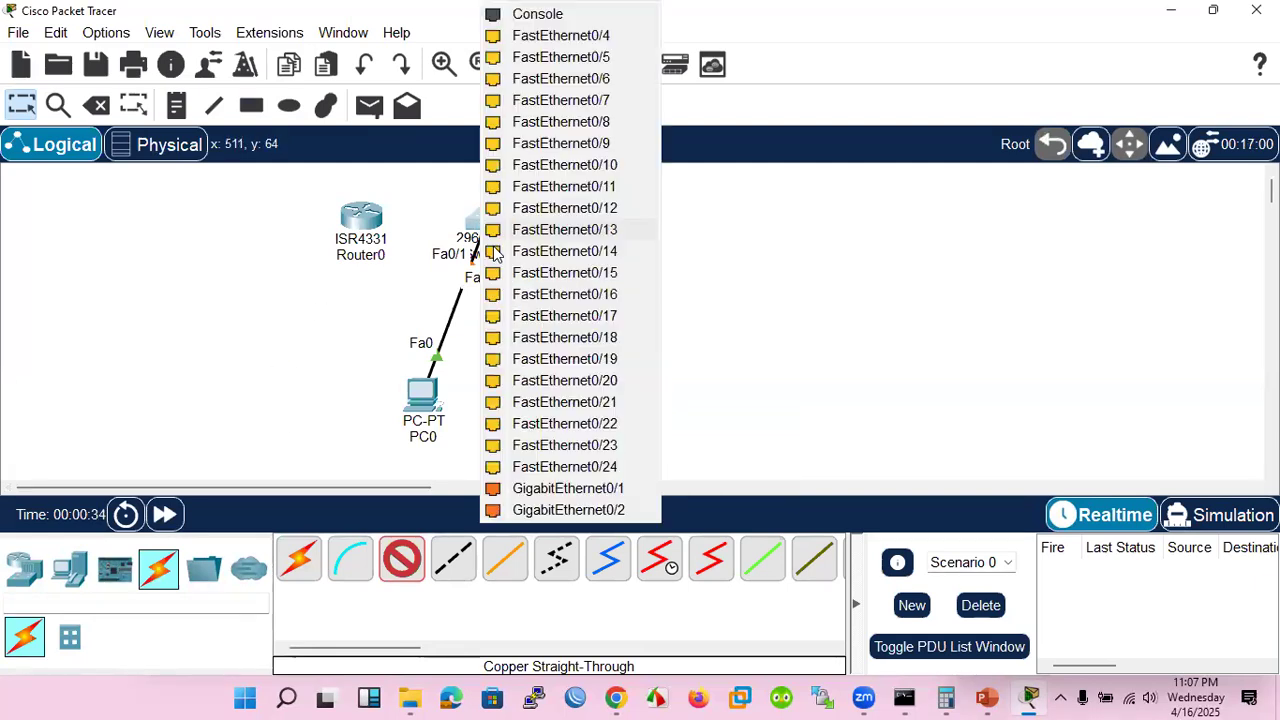
pyautogui.click(560, 488)
pyautogui.click(388, 248)
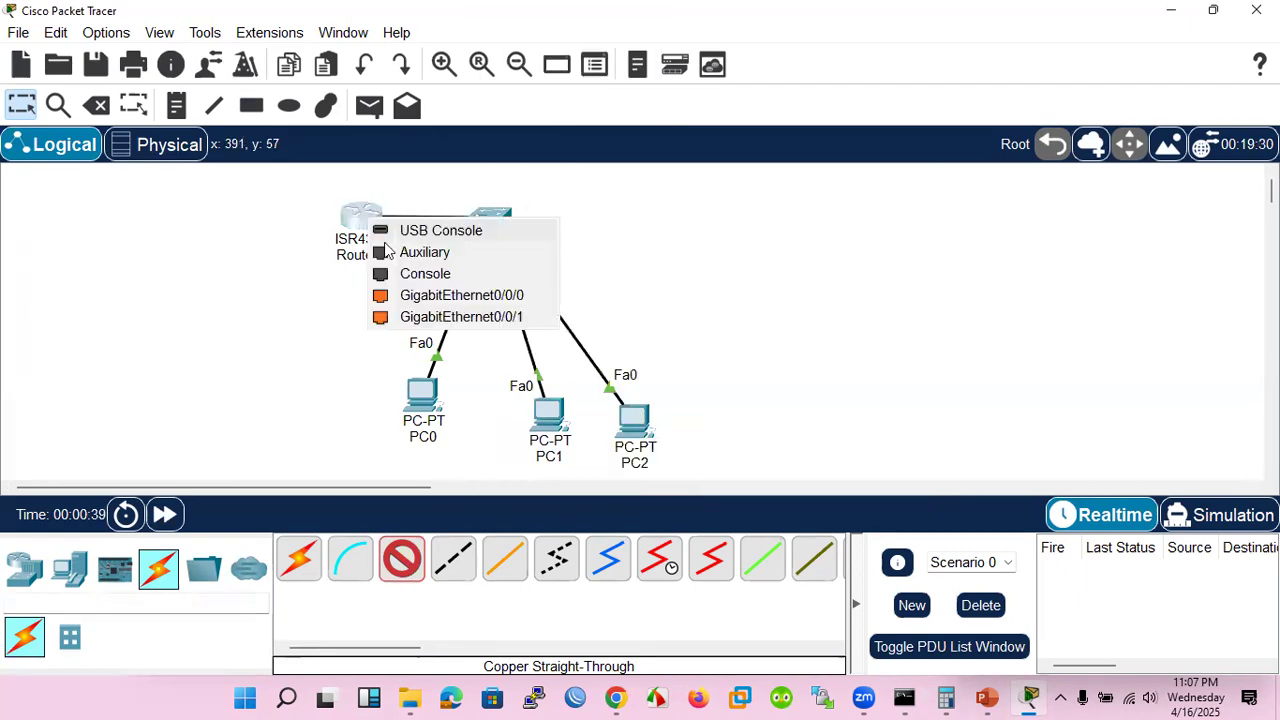
pyautogui.click(410, 295)
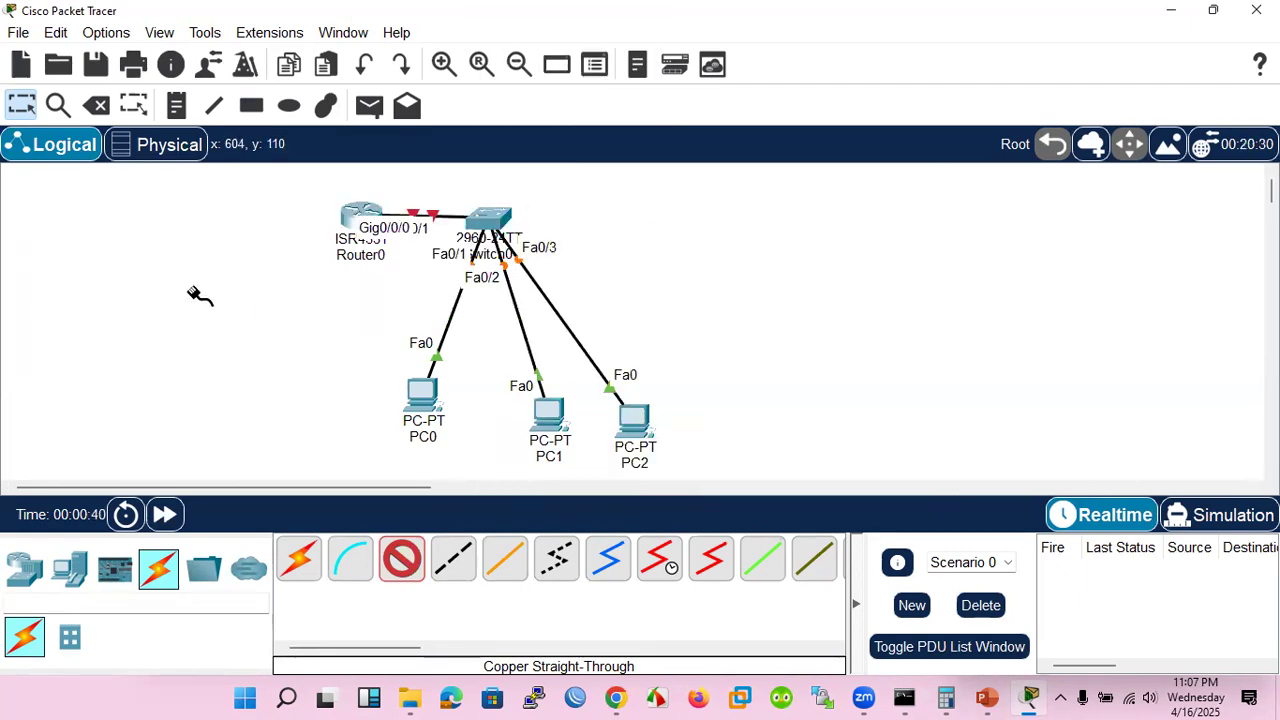
pyautogui.click(12, 103)
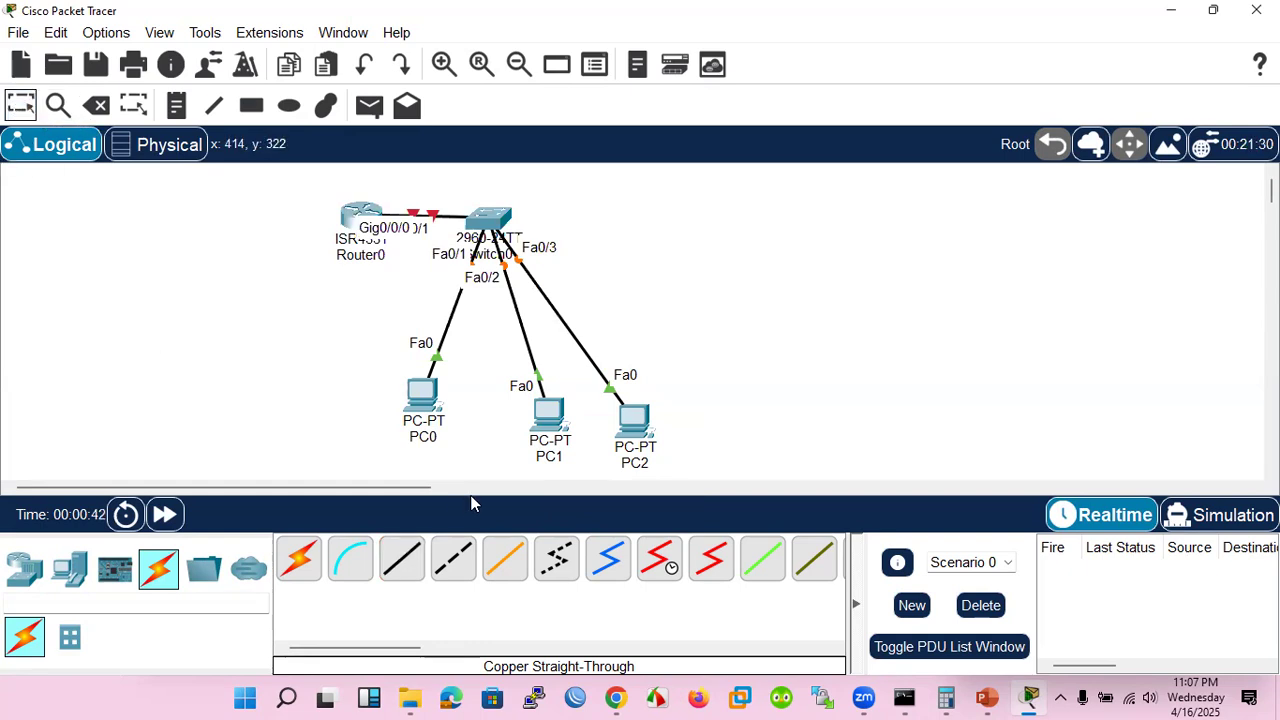
pyautogui.moveTo(352, 220); pyautogui.dragTo(305, 228)
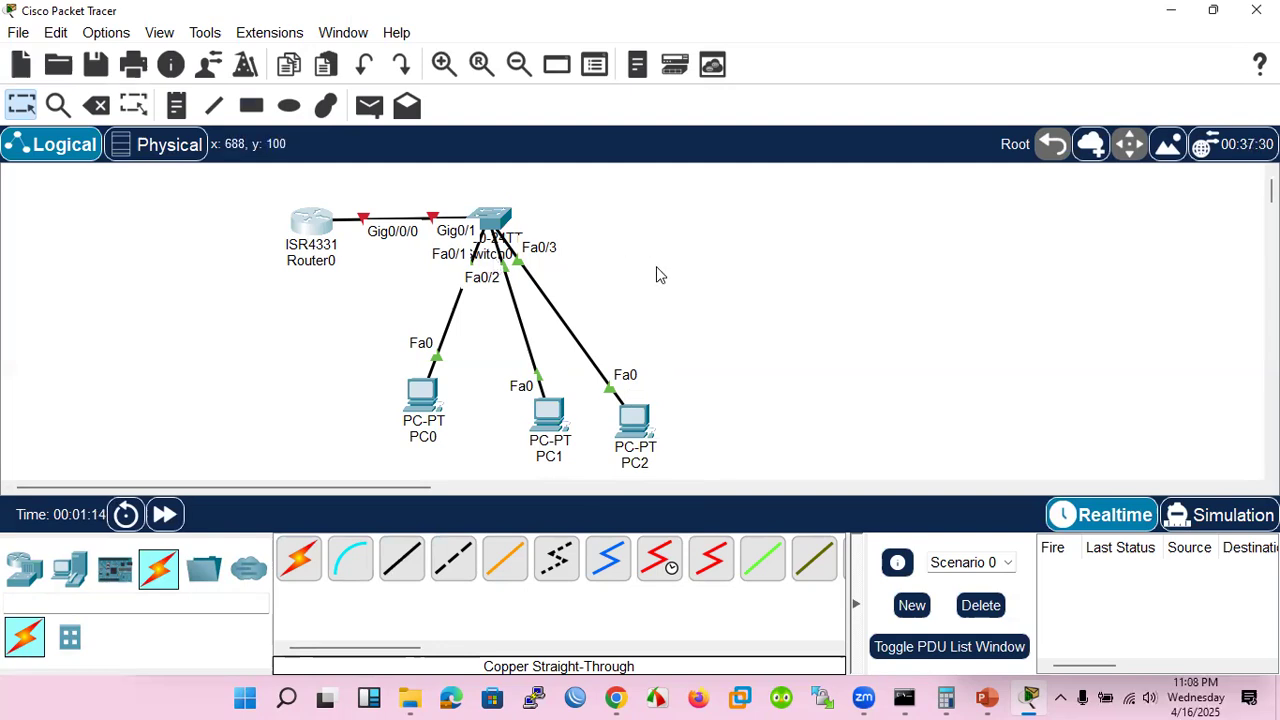
# Check the Small Network Topologies slide in PowerPoint and return to Packet Tracer
pyautogui.click(986, 697)
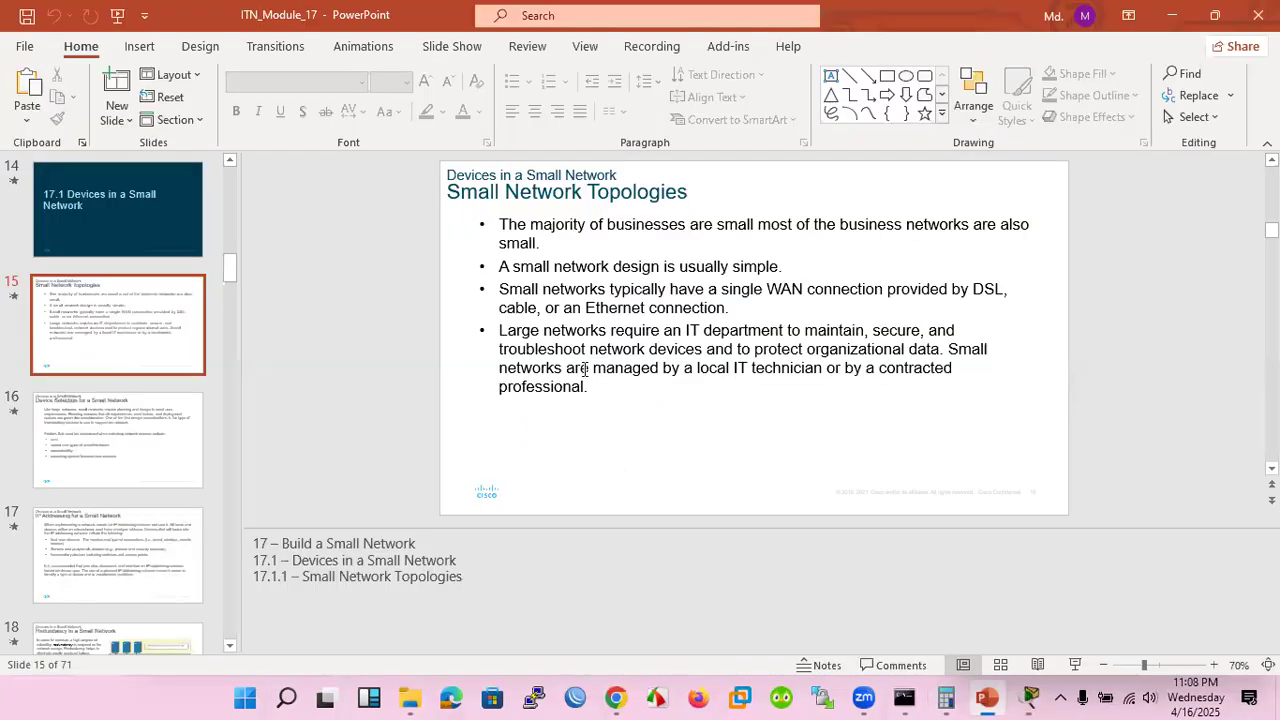
pyautogui.click(1172, 15)
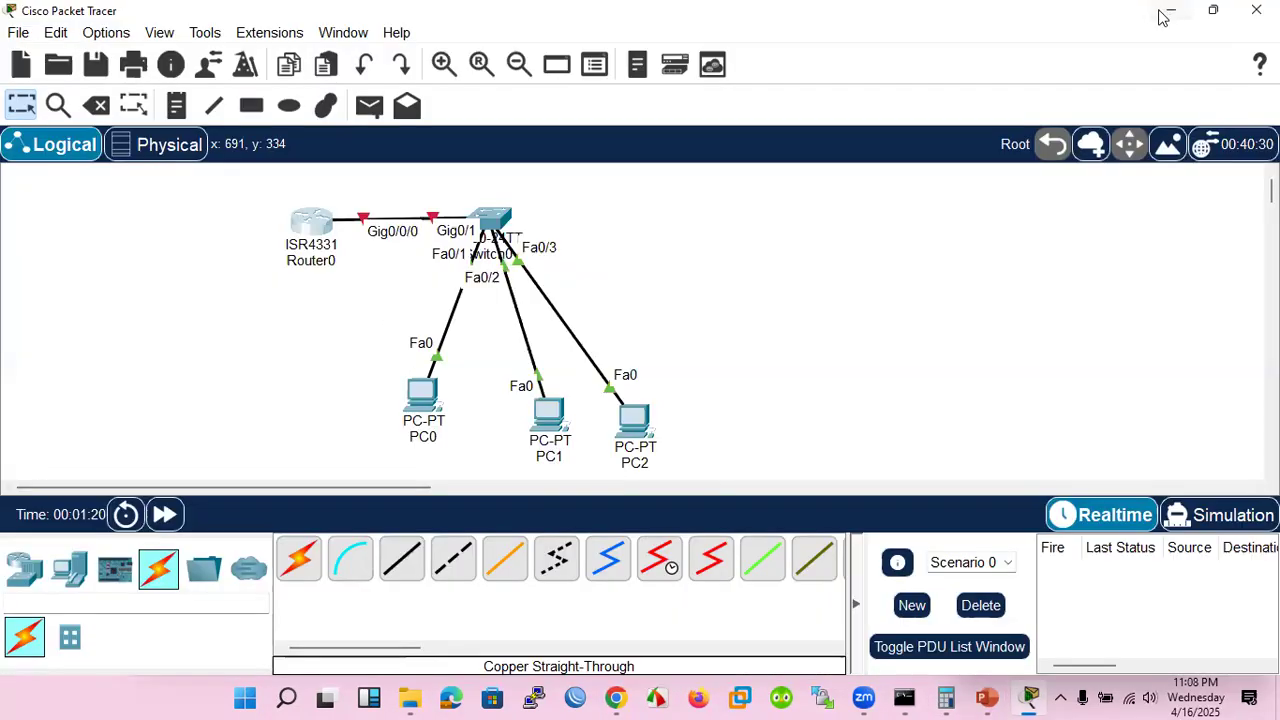
# Add a second 4331 router to the left of Router0 and link both routers' GigabitEthernet0/0/1 ports with a copper cross-over cable
pyautogui.click(24, 568)
pyautogui.moveTo(300, 562); pyautogui.dragTo(160, 245)
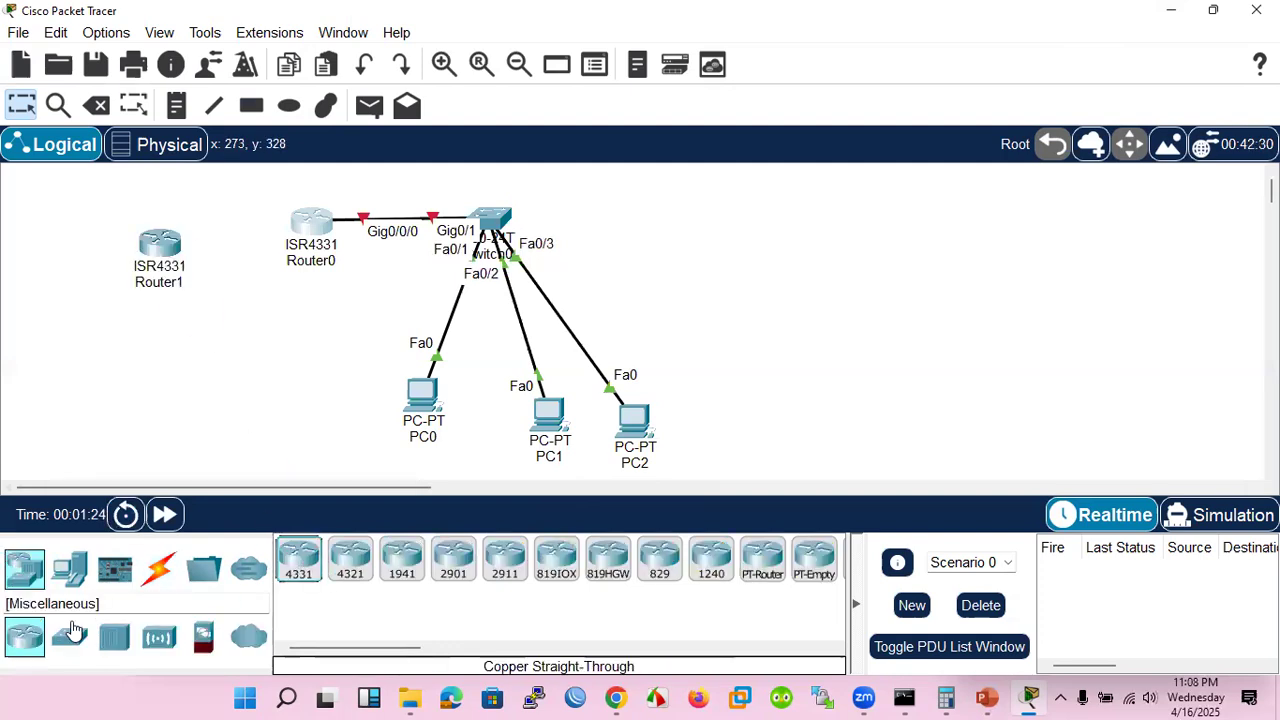
pyautogui.click(150, 566)
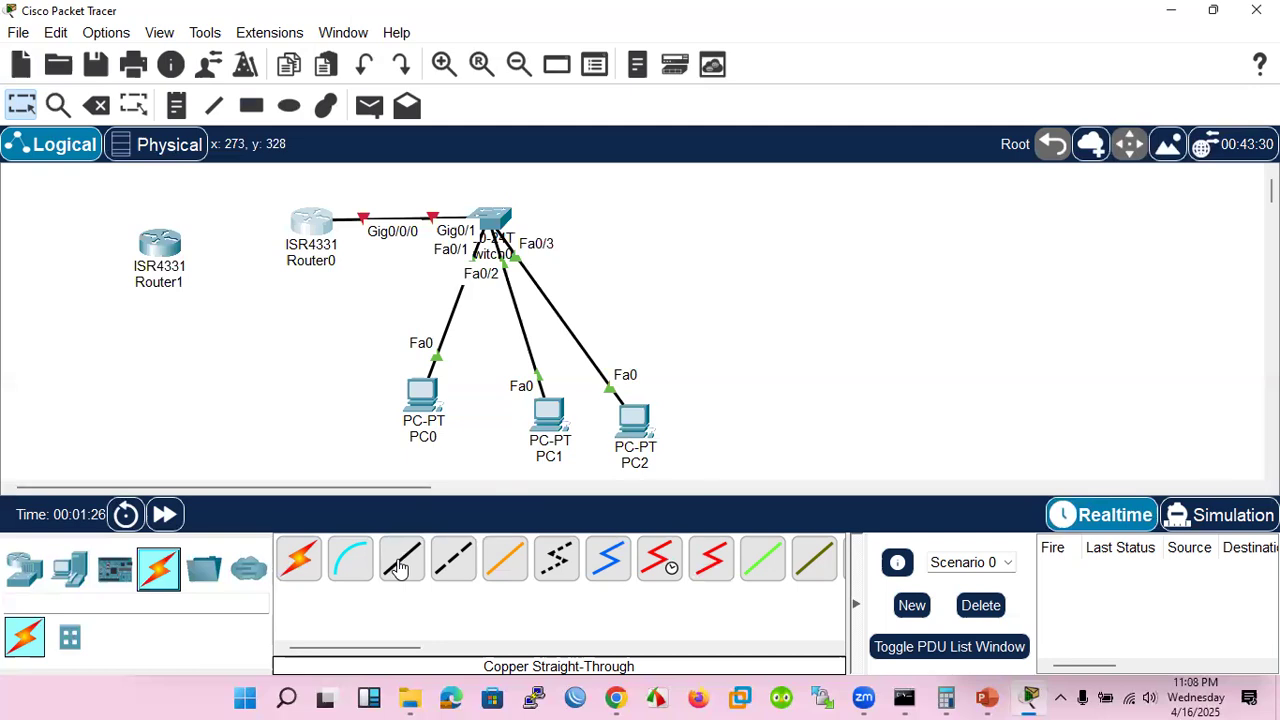
pyautogui.click(453, 560)
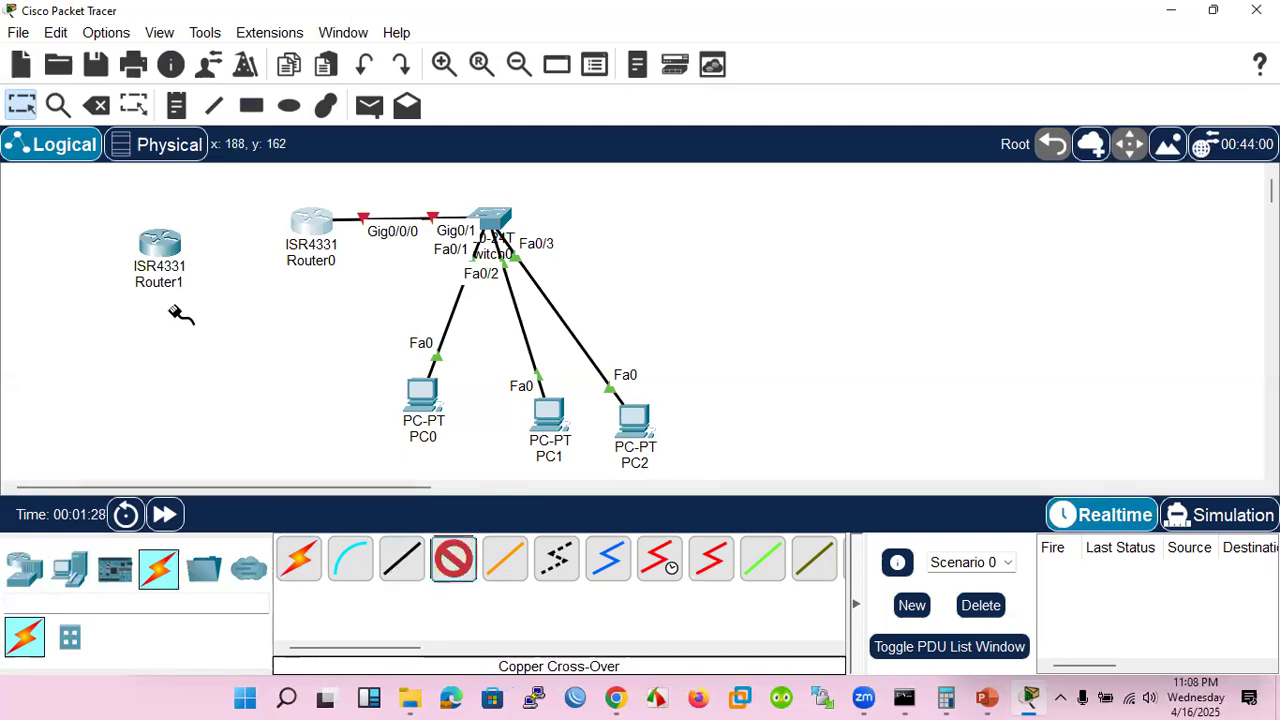
pyautogui.click(164, 243)
pyautogui.click(295, 338)
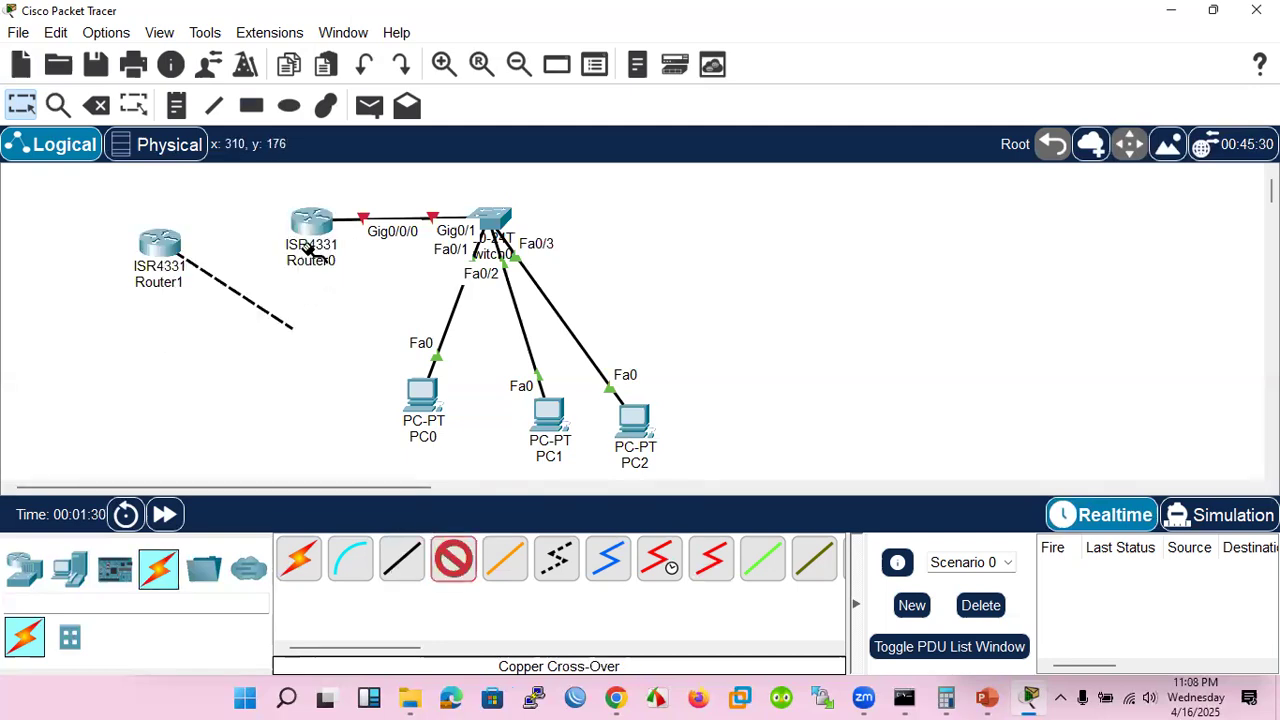
pyautogui.click(313, 228)
pyautogui.click(345, 302)
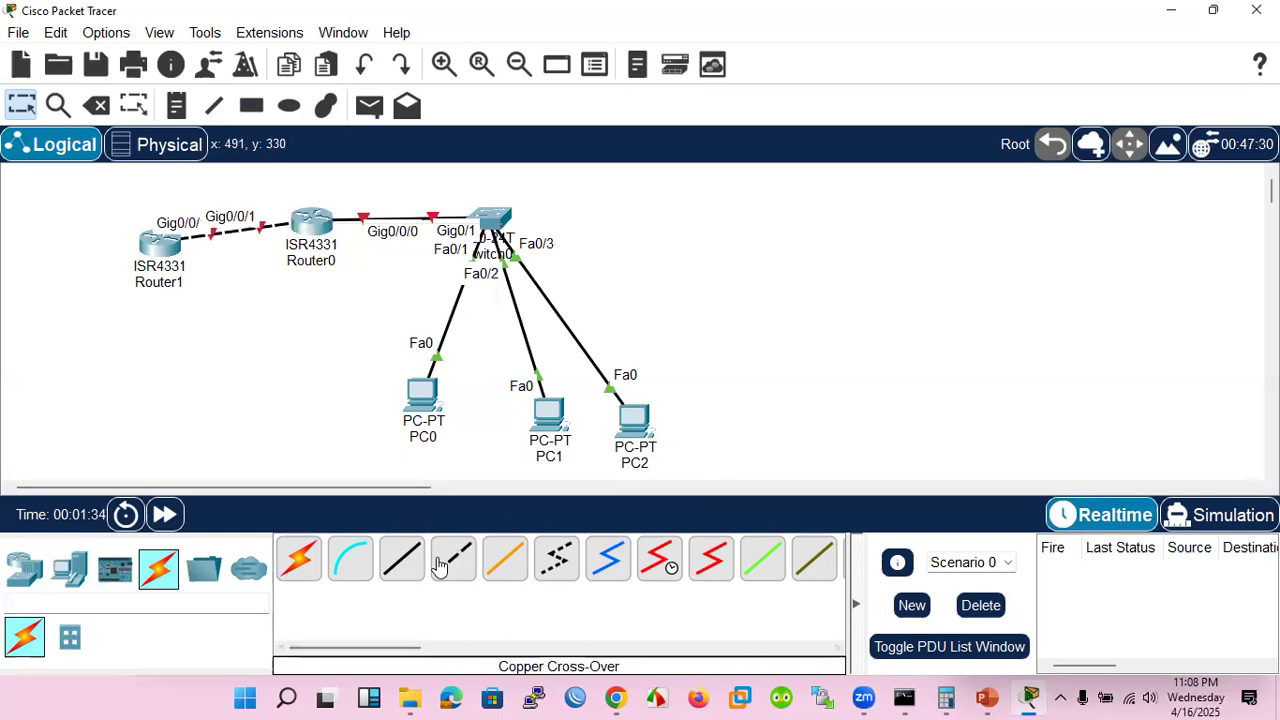
# Add a 2960 switch below Router1
pyautogui.click(70, 568)
pyautogui.click(24, 568)
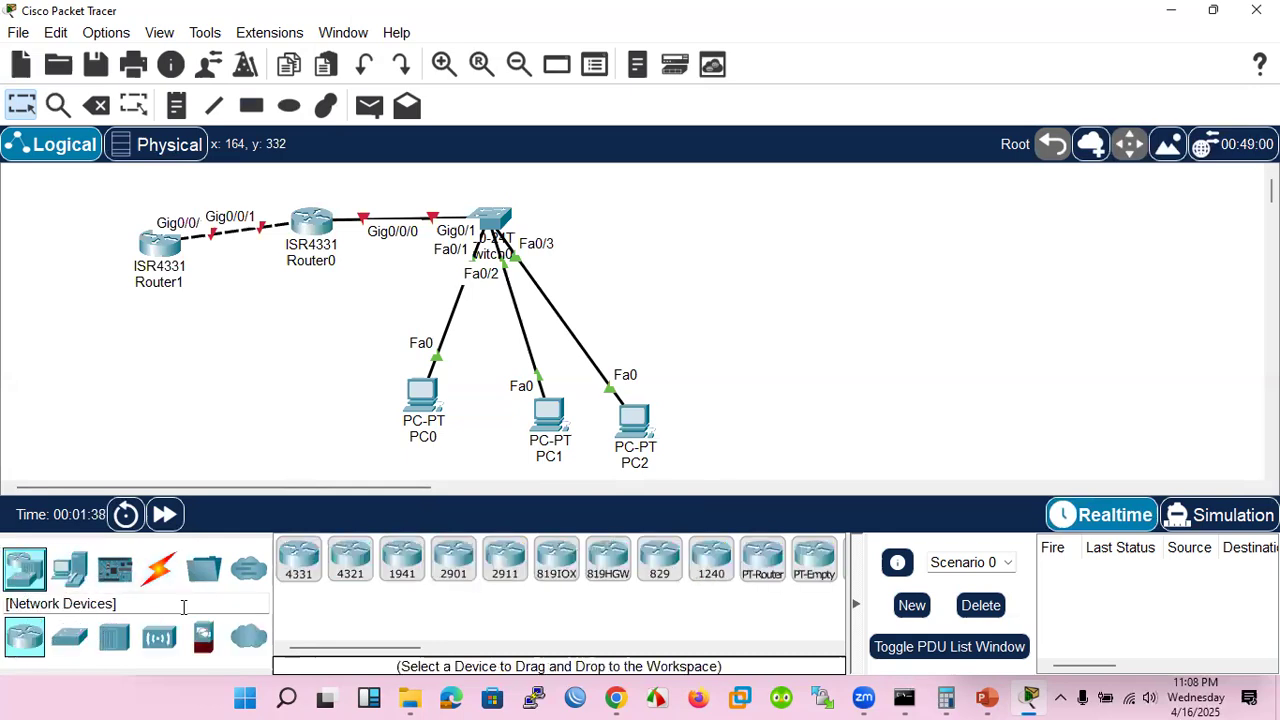
pyautogui.click(70, 638)
pyautogui.click(298, 560)
pyautogui.click(167, 362)
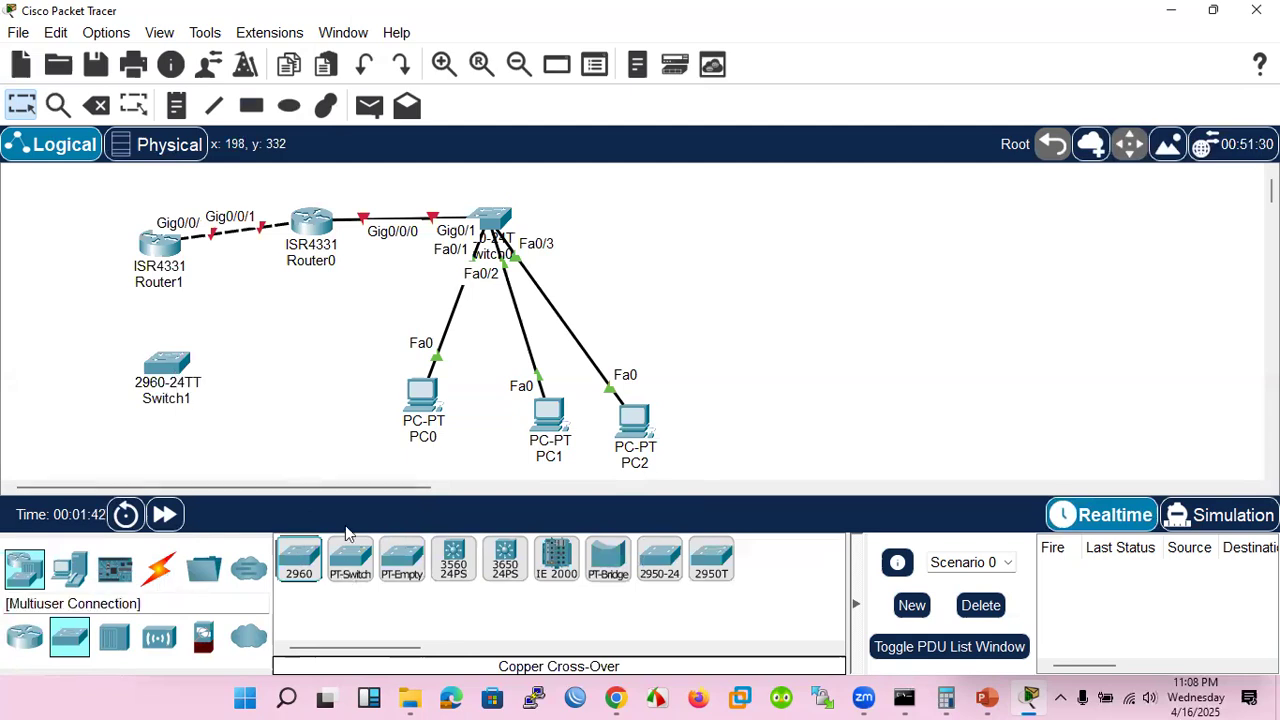
# Spread out the topology by moving Switch0, its PCs and Router0 to the right and placing Switch1 directly beneath Router1
pyautogui.moveTo(499, 220); pyautogui.dragTo(714, 209)
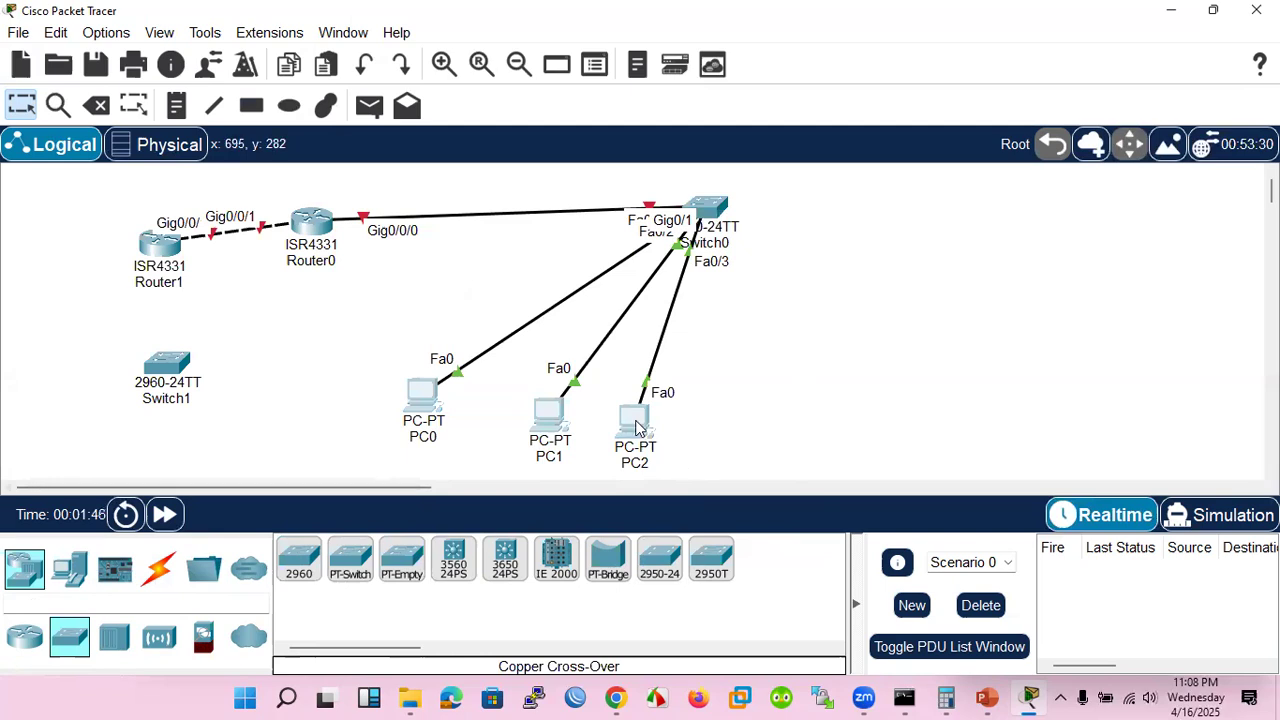
pyautogui.moveTo(640, 430); pyautogui.dragTo(826, 432)
pyautogui.moveTo(318, 224); pyautogui.dragTo(533, 204)
pyautogui.moveTo(158, 240); pyautogui.dragTo(200, 208)
pyautogui.moveTo(167, 366); pyautogui.dragTo(210, 292)
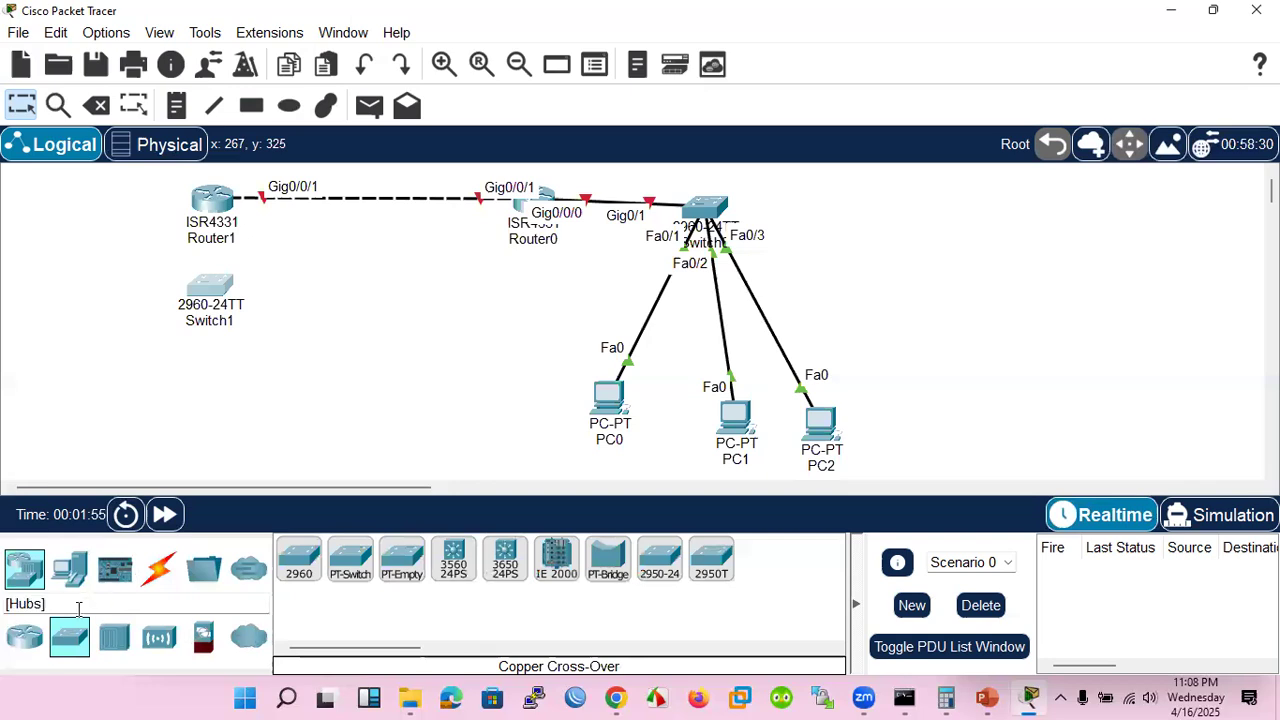
# Place three PCs in a row below Switch1
pyautogui.click(70, 568)
pyautogui.moveTo(299, 560); pyautogui.dragTo(301, 563)
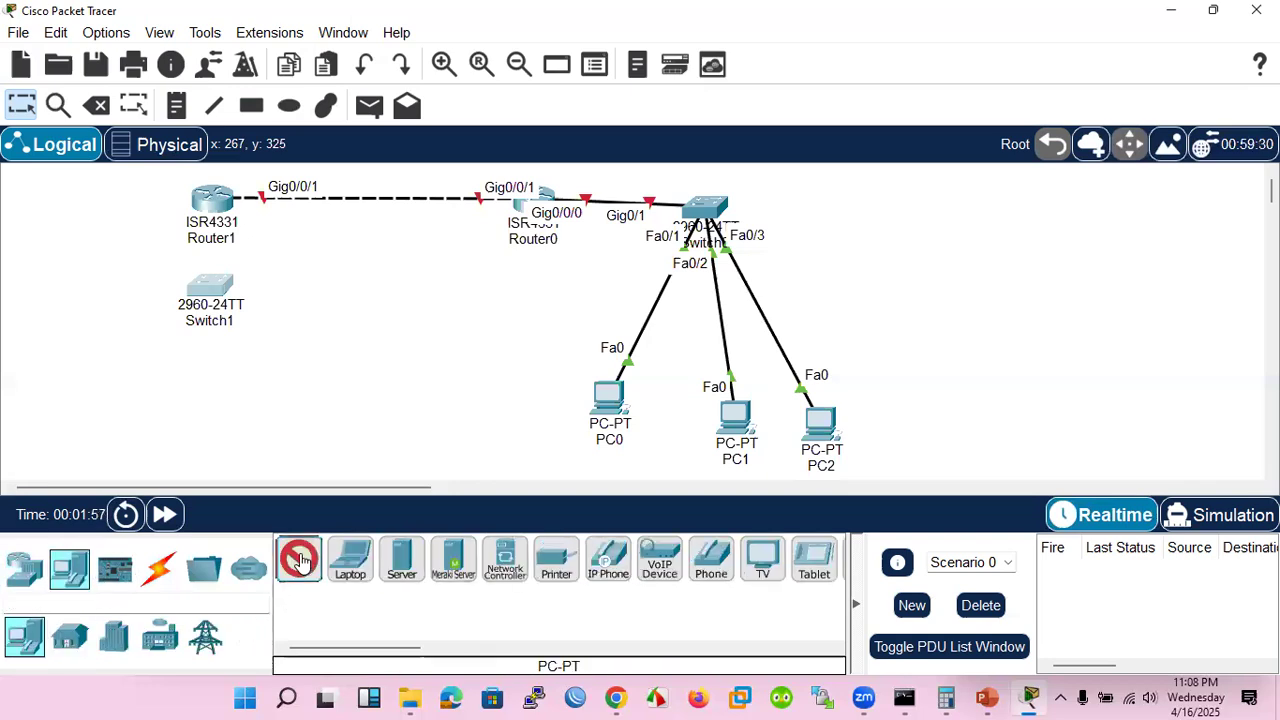
pyautogui.click(103, 376)
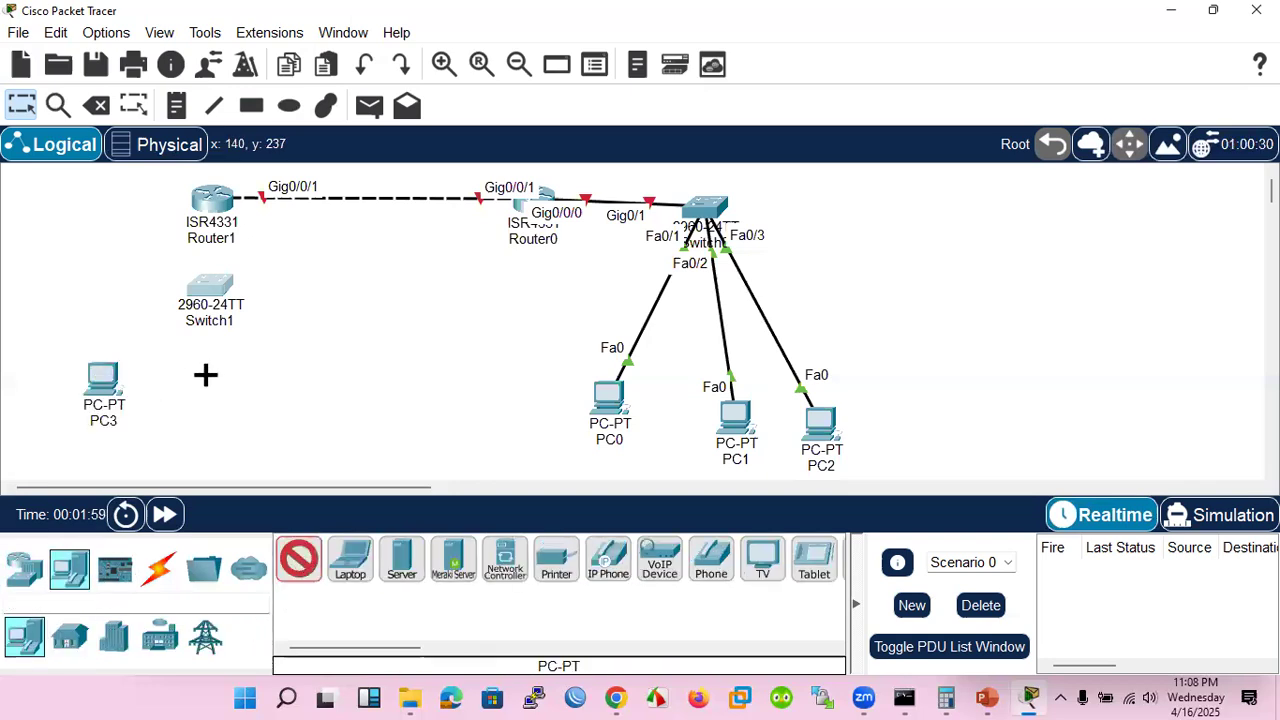
pyautogui.click(206, 372)
pyautogui.click(250, 375)
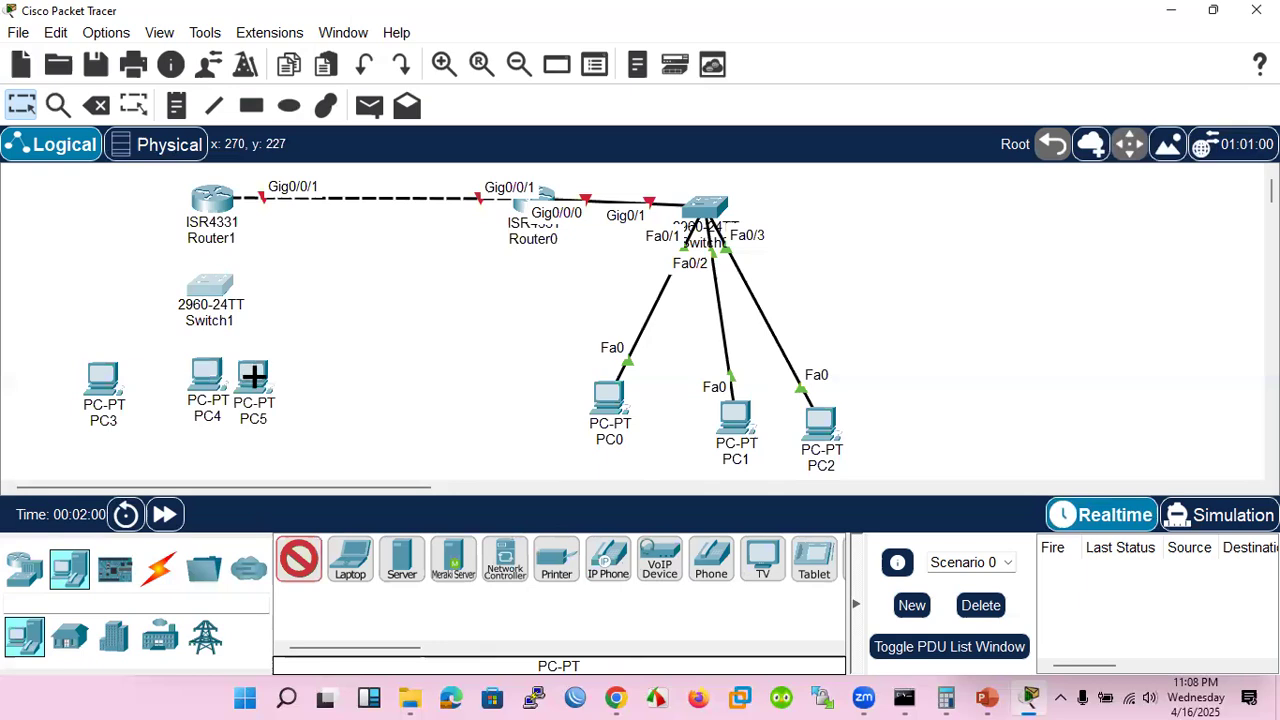
# Connect PC3's FastEthernet0 to Switch1's FastEthernet0/1 with a copper straight-through cable
pyautogui.click(158, 568)
pyautogui.click(402, 558)
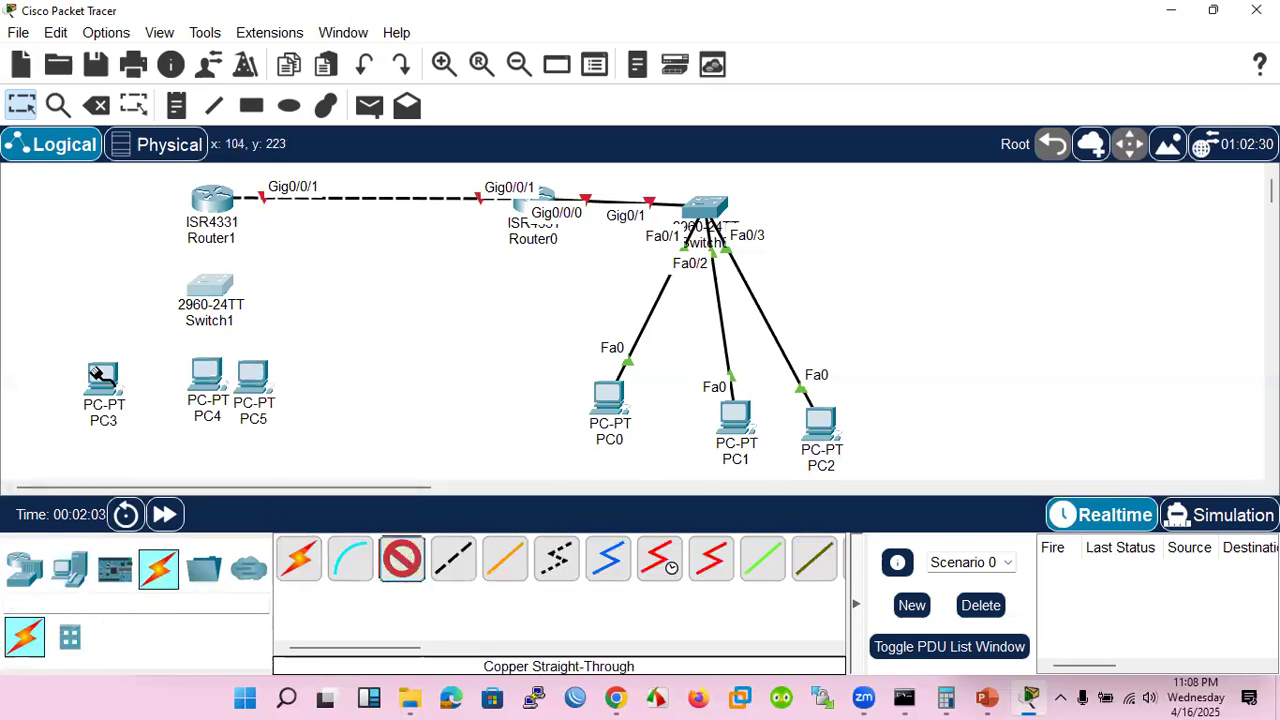
pyautogui.click(103, 380)
pyautogui.click(213, 452)
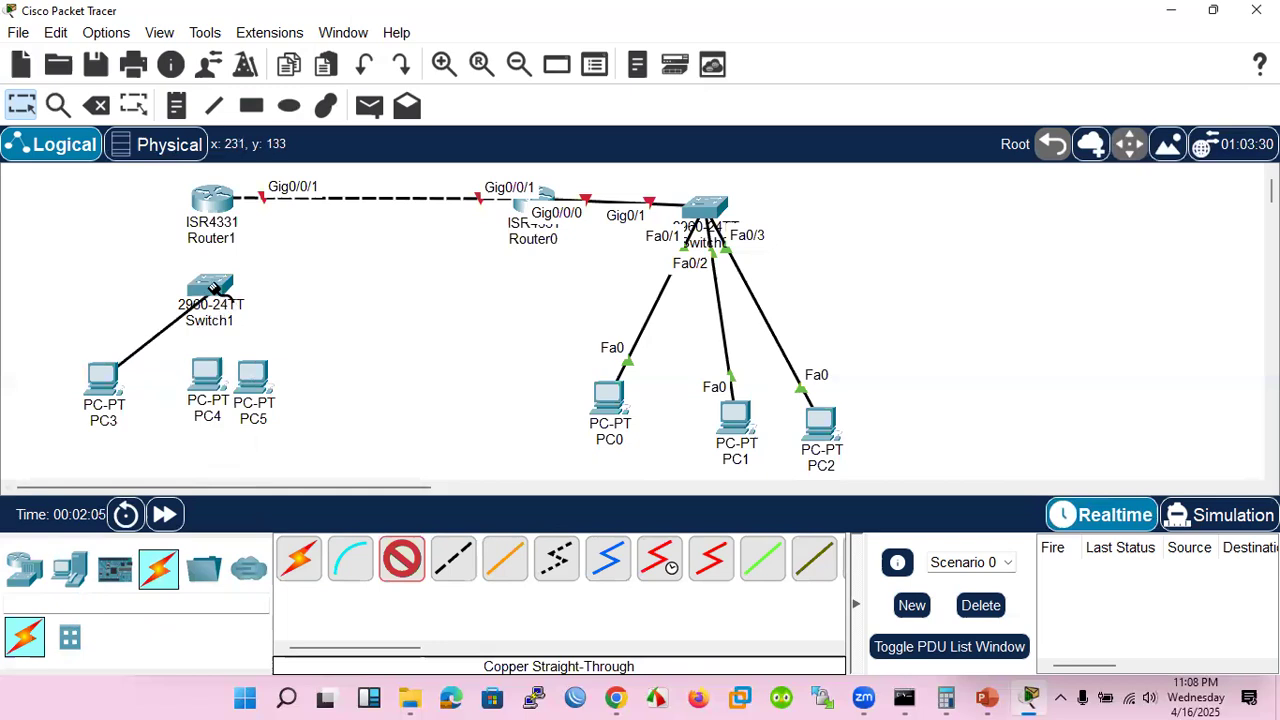
pyautogui.click(210, 292)
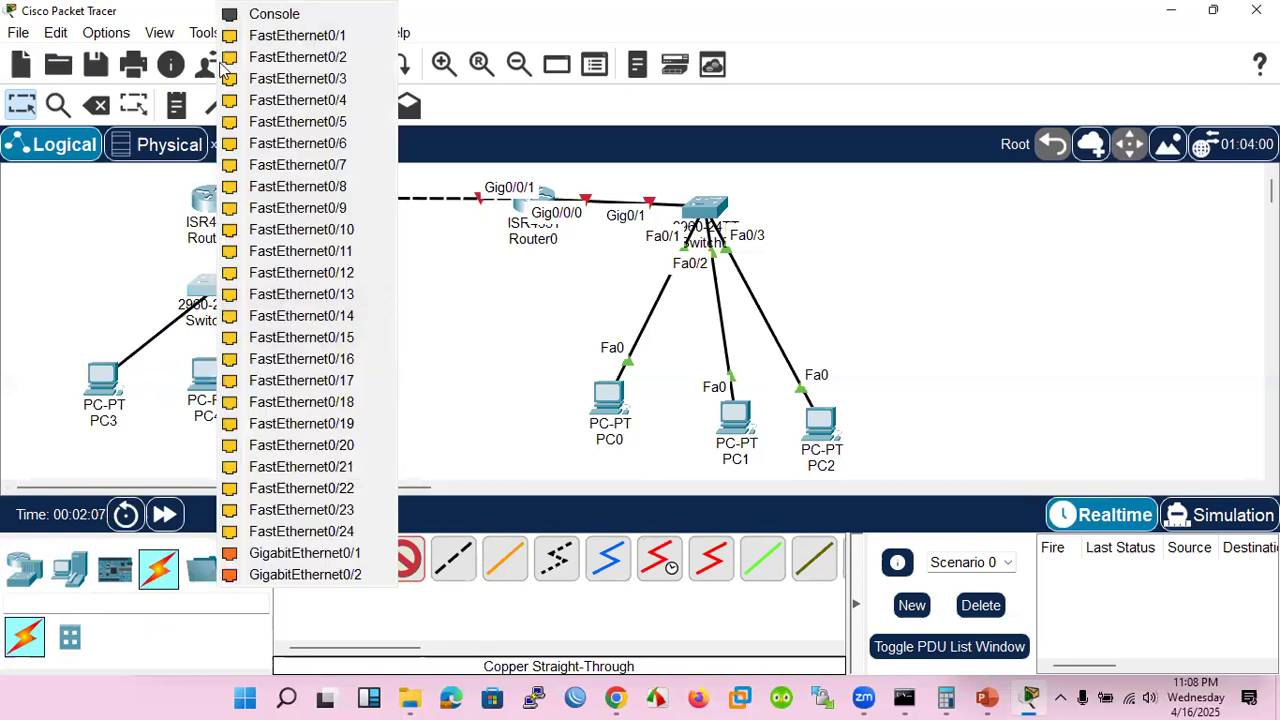
pyautogui.click(288, 35)
# Connect the FastEthernet0 ports of PC4 and PC5 to FastEthernet0/2 and FastEthernet0/3 on Switch1 with straight-through cables
pyautogui.click(214, 388)
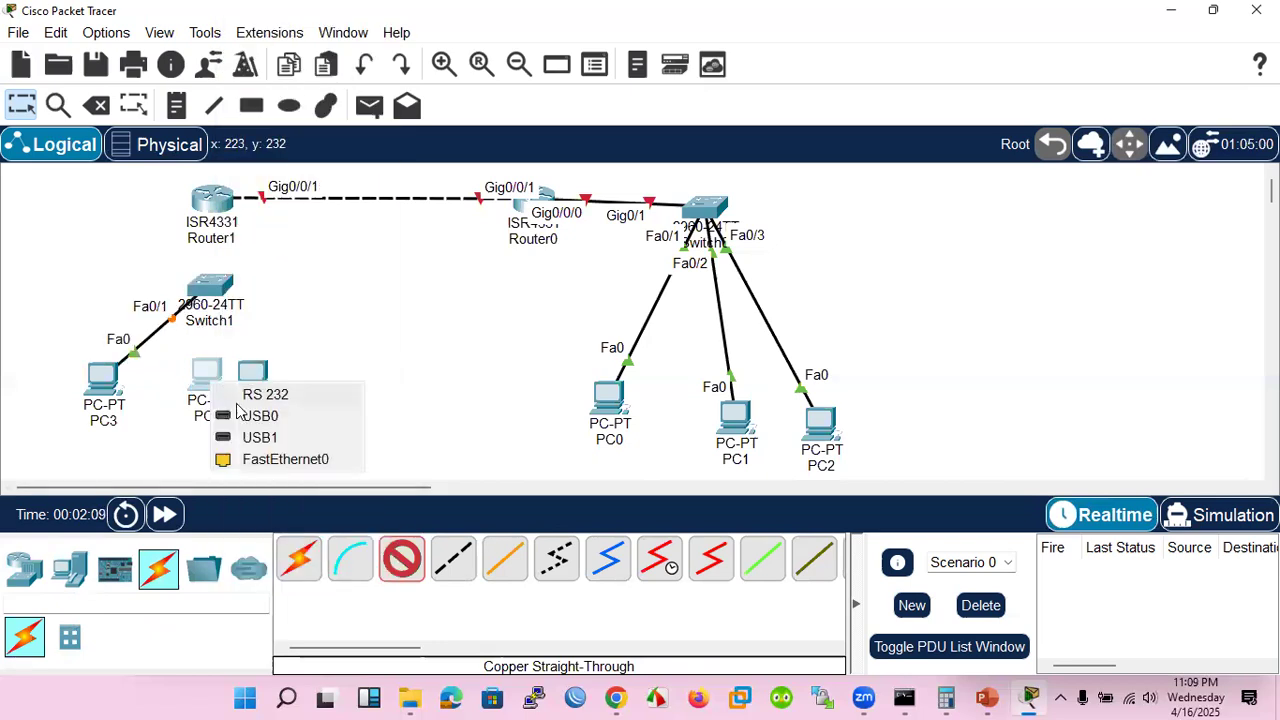
pyautogui.click(277, 460)
pyautogui.click(210, 292)
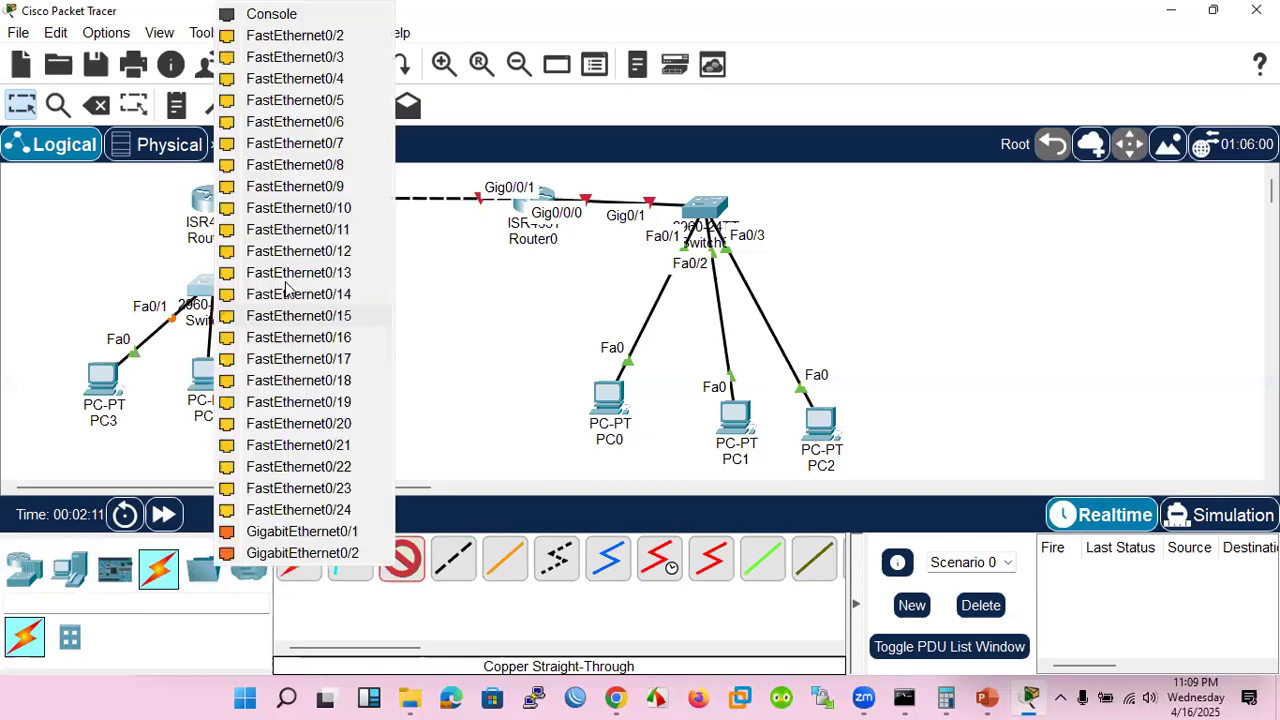
pyautogui.click(292, 36)
pyautogui.click(262, 385)
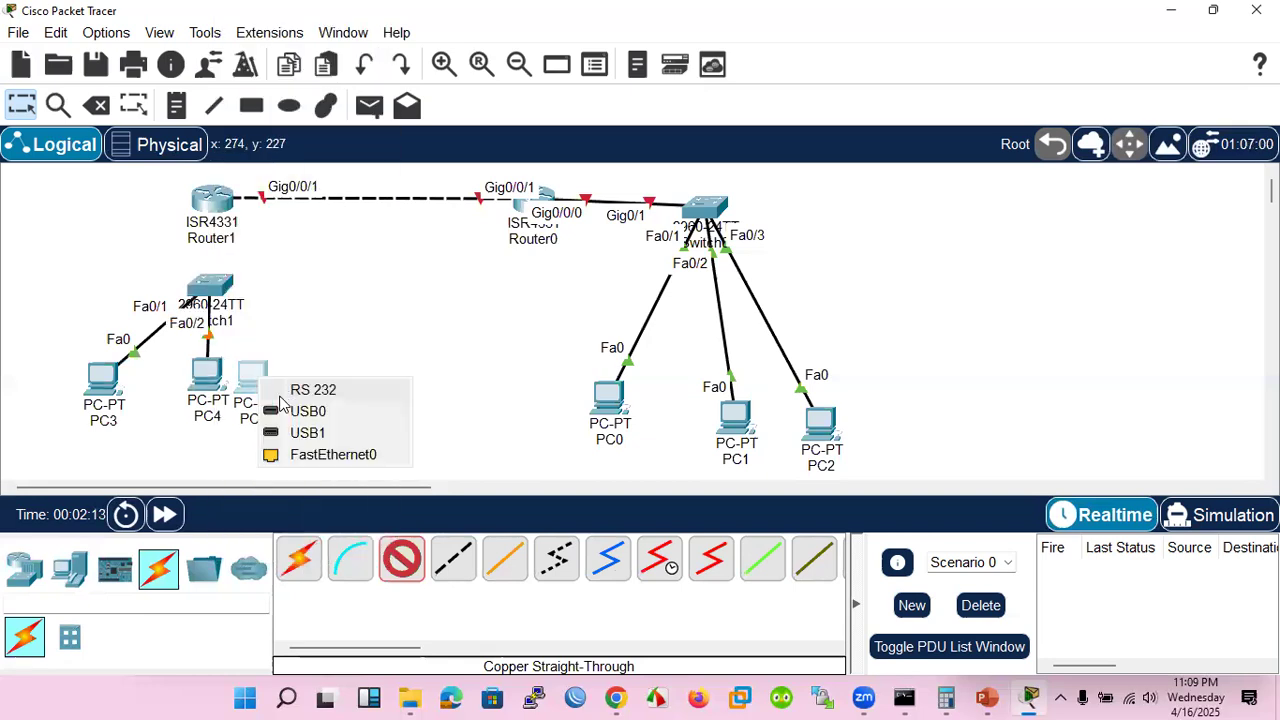
pyautogui.click(316, 455)
pyautogui.click(222, 294)
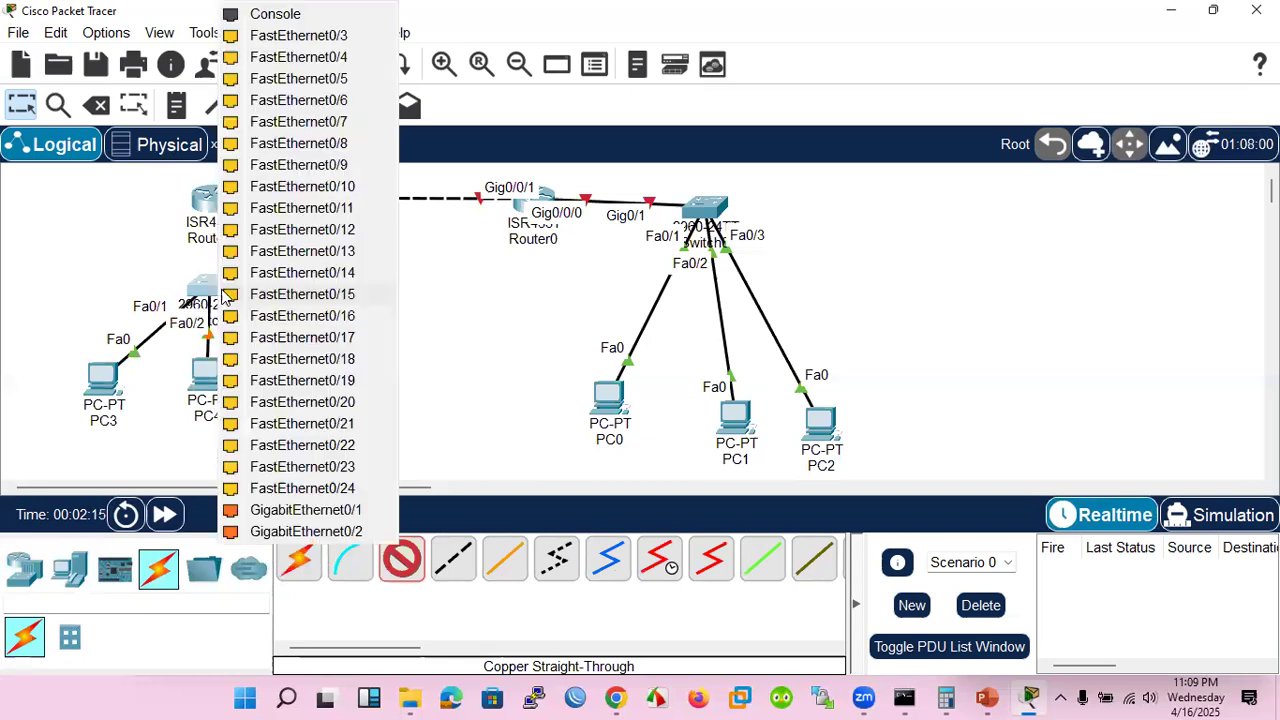
pyautogui.click(287, 37)
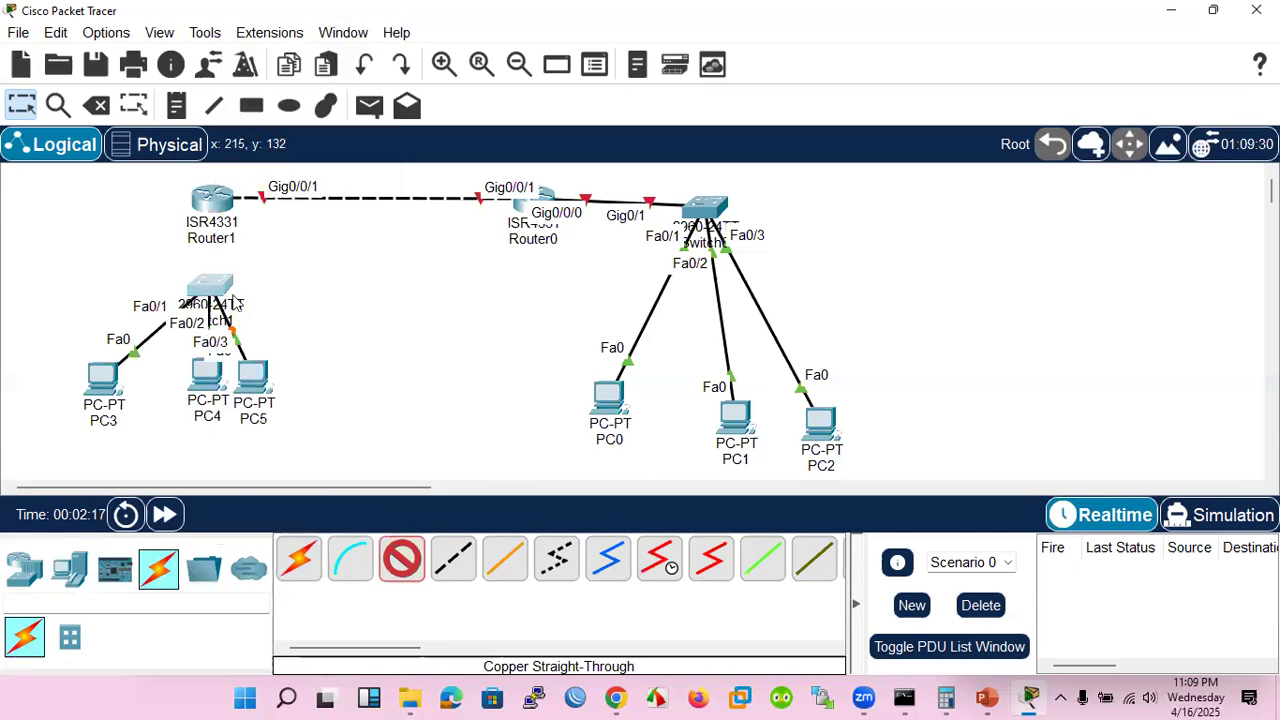
# Connect Switch1's GigabitEthernet0/1 to Router1's GigabitEthernet0/0/0 with a copper straight-through cable and stop cabling
pyautogui.click(205, 290)
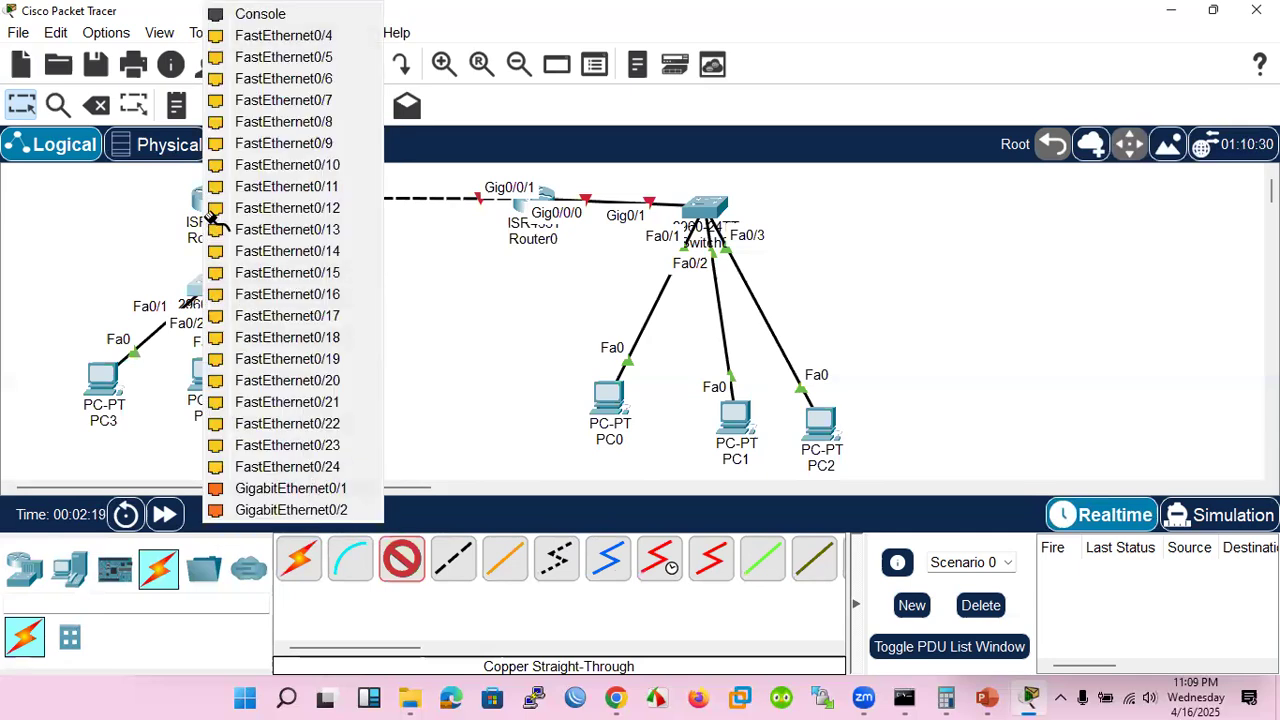
pyautogui.click(214, 214)
pyautogui.click(276, 284)
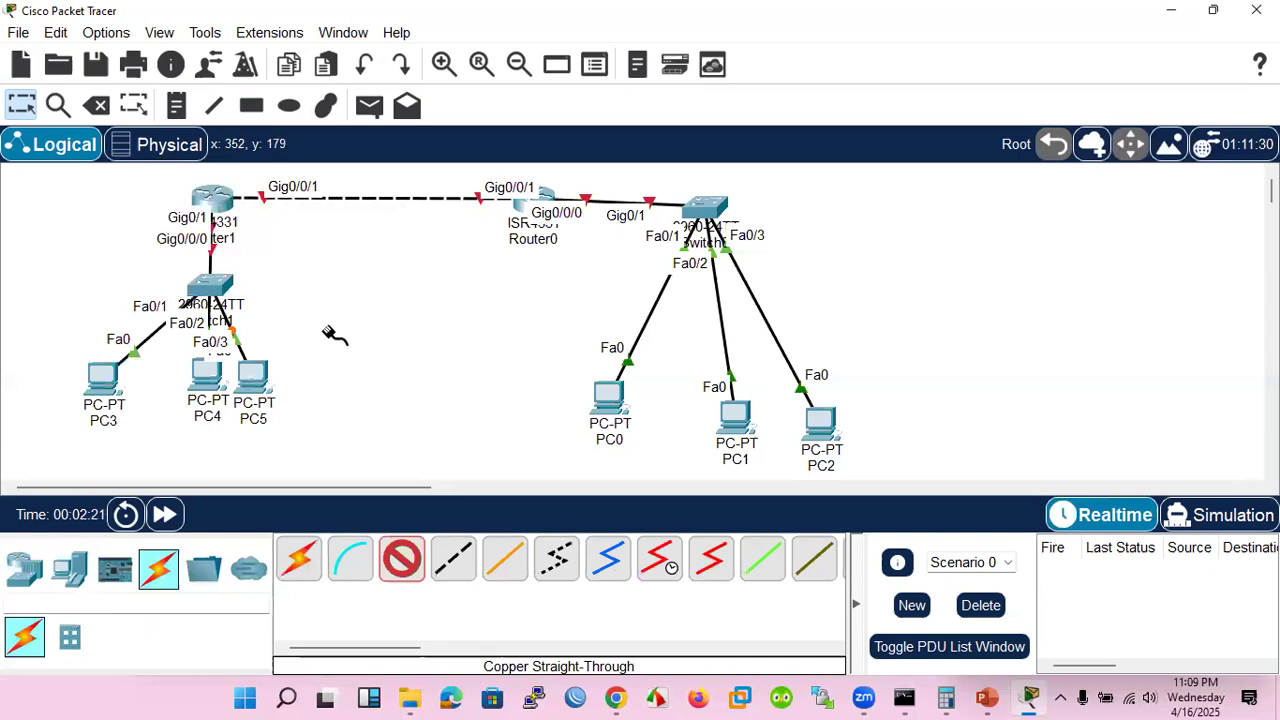
pyautogui.press('Escape')
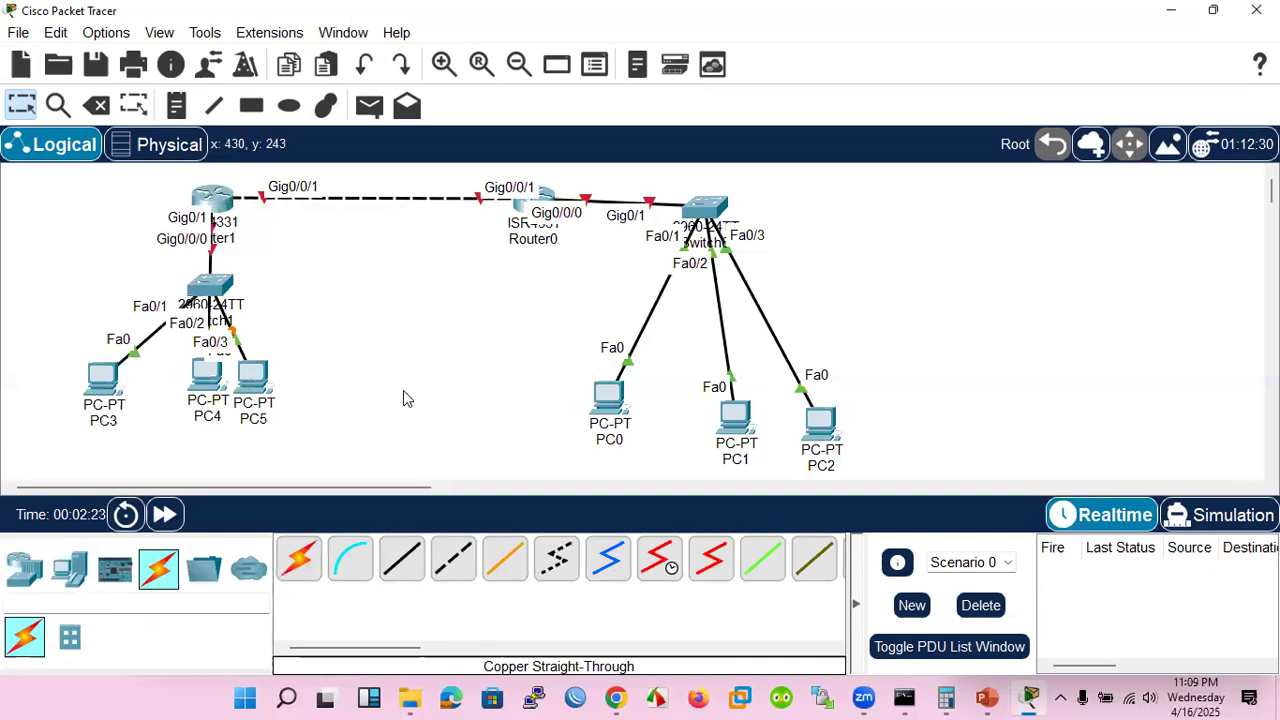
# Shift Router0 slightly left, move Switch1 to the left of Router1, and position PC3, PC4 and PC5 below that switch
pyautogui.moveTo(522, 213); pyautogui.dragTo(507, 213)
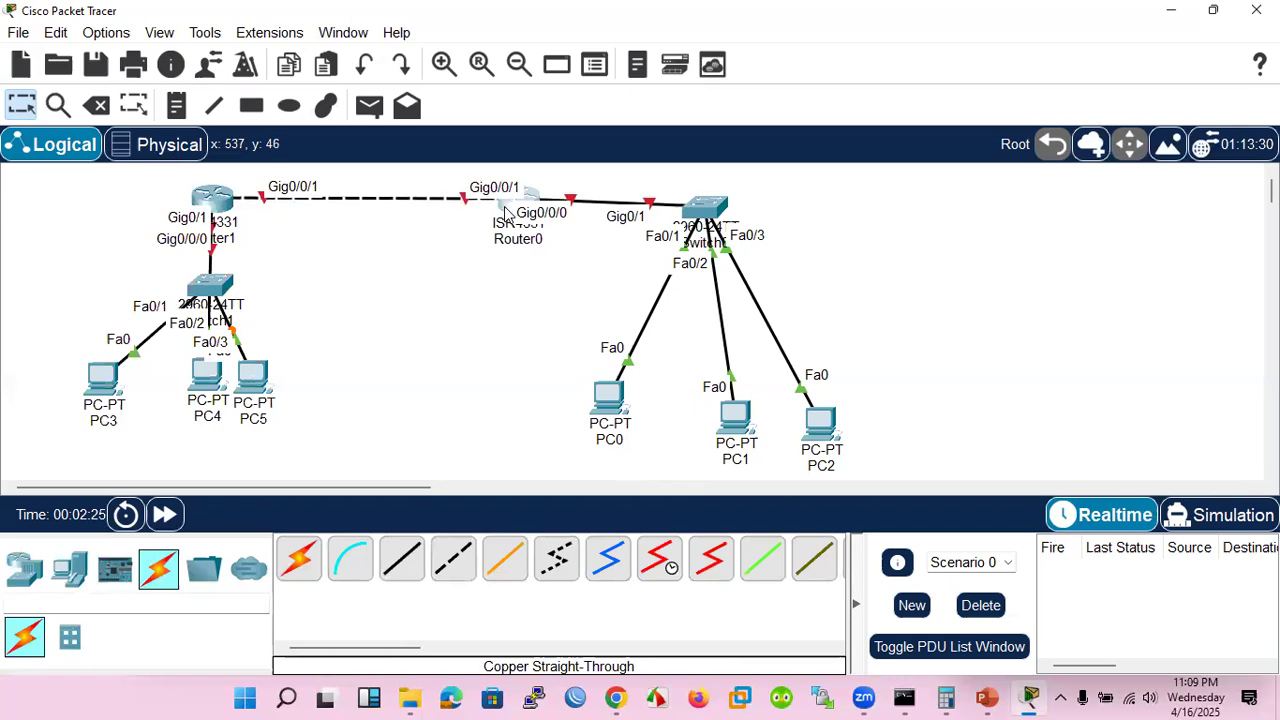
pyautogui.moveTo(205, 298); pyautogui.dragTo(113, 213)
pyautogui.moveTo(57, 315); pyautogui.dragTo(265, 418)
pyautogui.moveTo(262, 368); pyautogui.dragTo(190, 390)
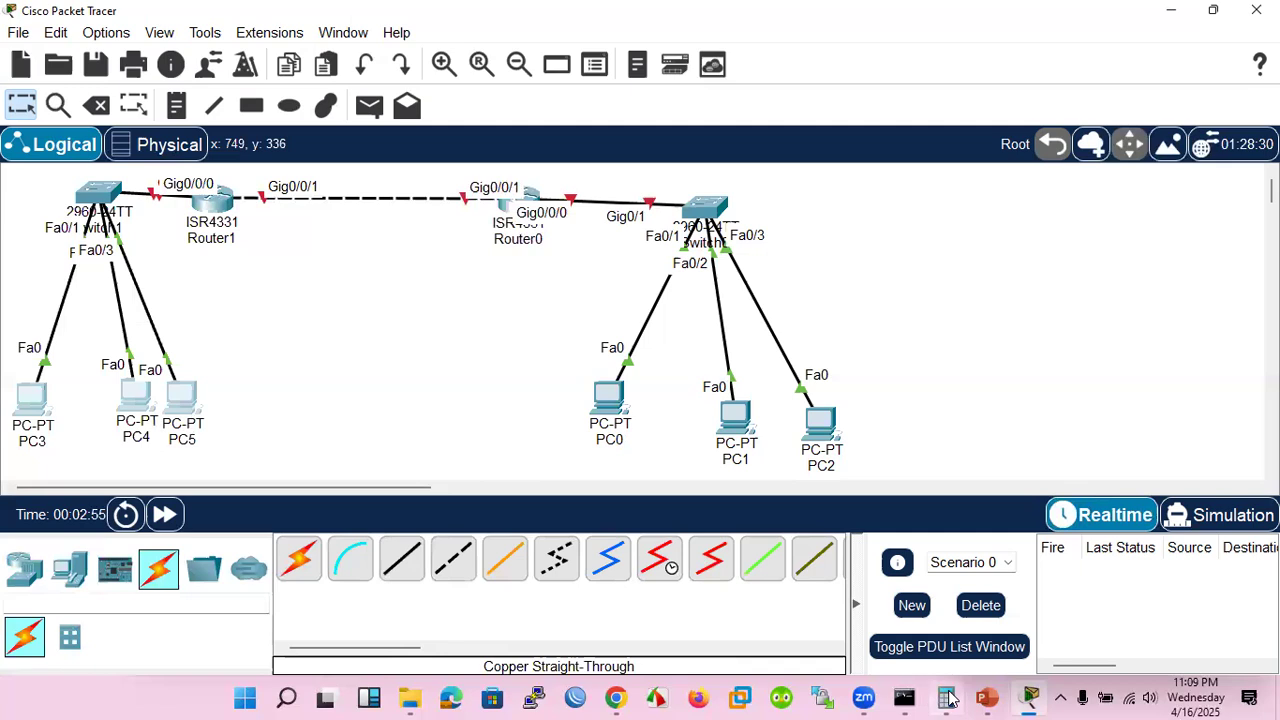
# Switch to PowerPoint and advance to the Device Selection for a Small Network slide
pyautogui.click(997, 697)
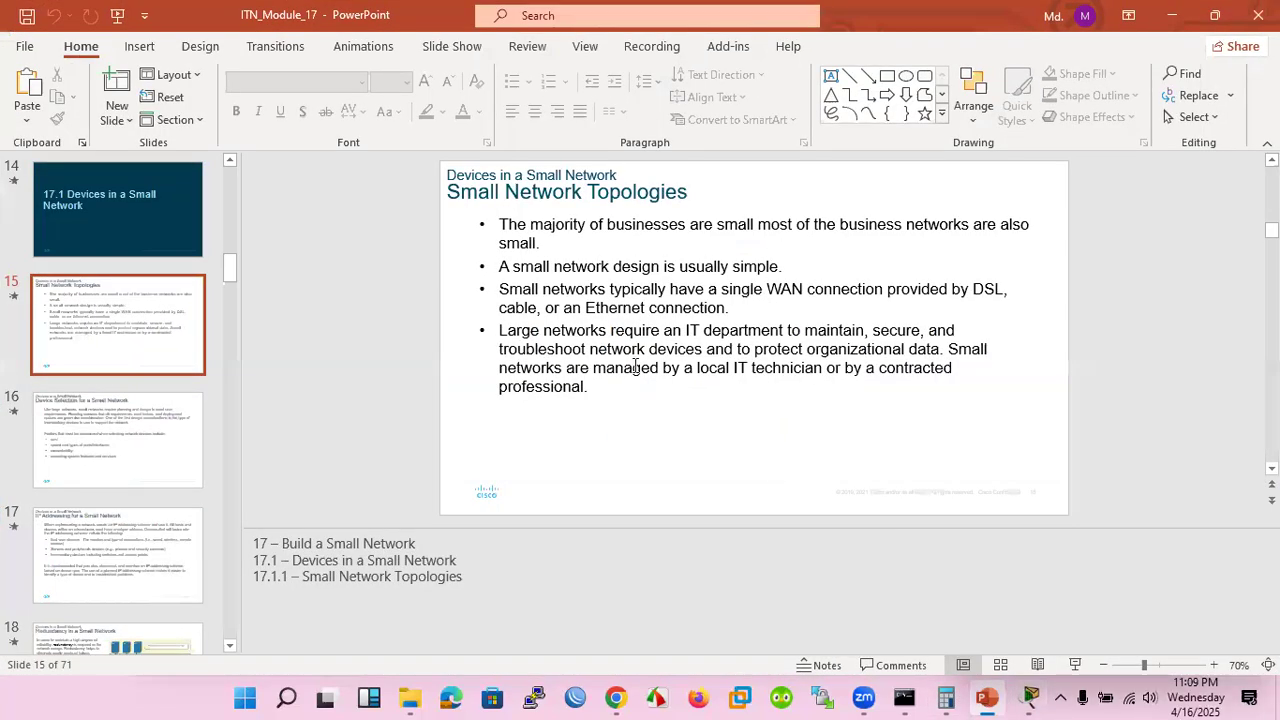
pyautogui.scroll(-1, 634, 366)
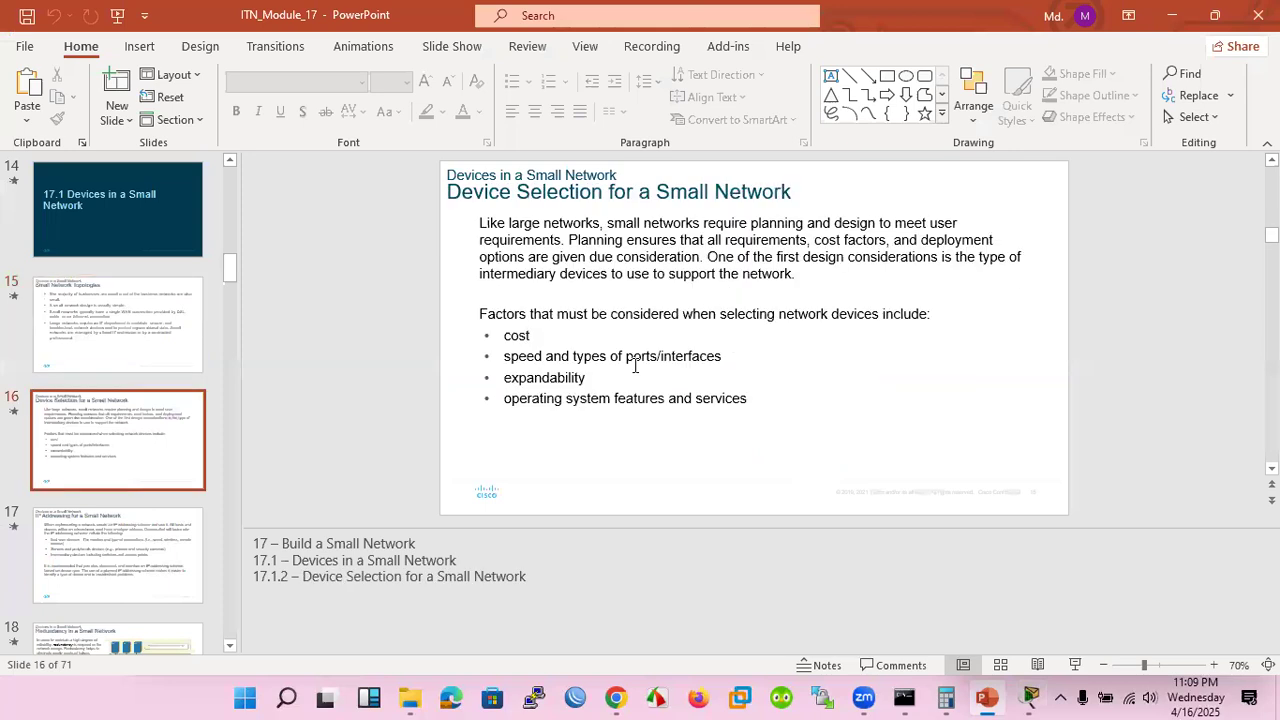
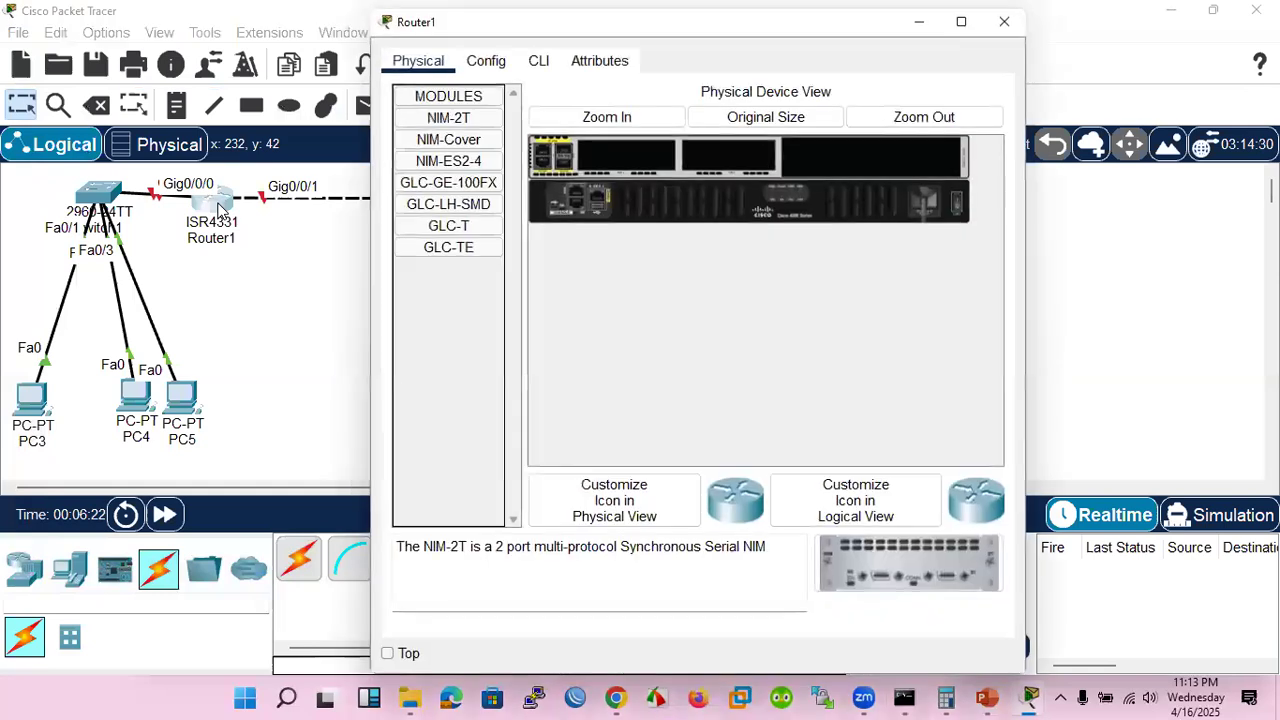
# Open Router1's command line, decline the initial configuration dialog, and enter privileged EXEC mode
pyautogui.click(538, 61)
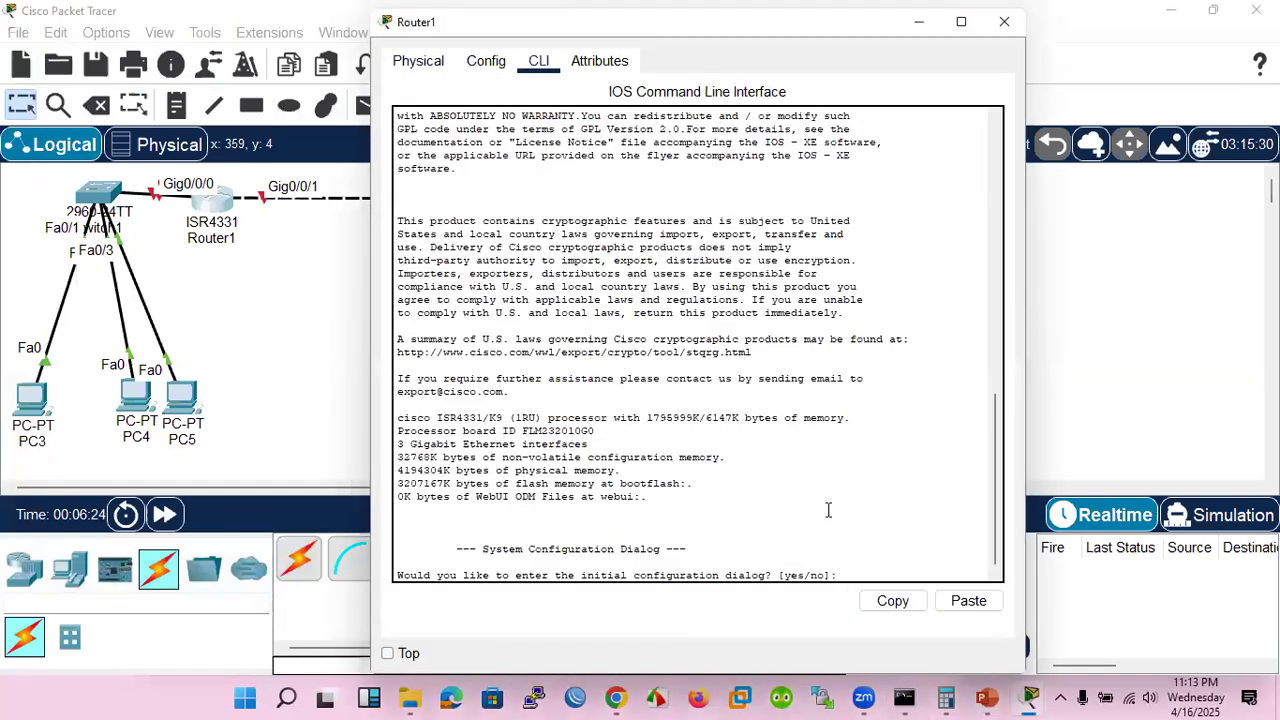
pyautogui.write('no')
pyautogui.press('Return')
pyautogui.press('Return')
pyautogui.press('Return')
pyautogui.press('Return')
pyautogui.press('Return')
pyautogui.press('Return')
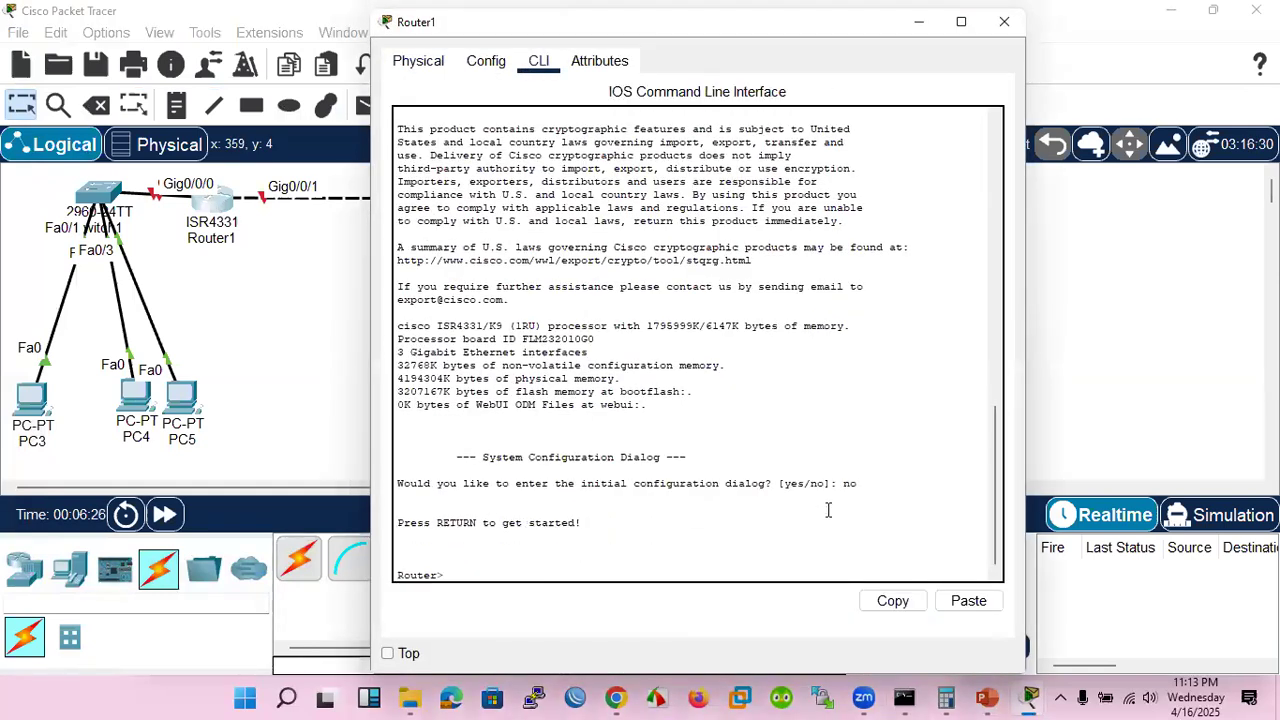
pyautogui.write('en')
# Try an interactive ping on Router1, entering 172.16.0.1 at the protocol prompt
pyautogui.press('Return')
pyautogui.write('ping')
pyautogui.press('Return')
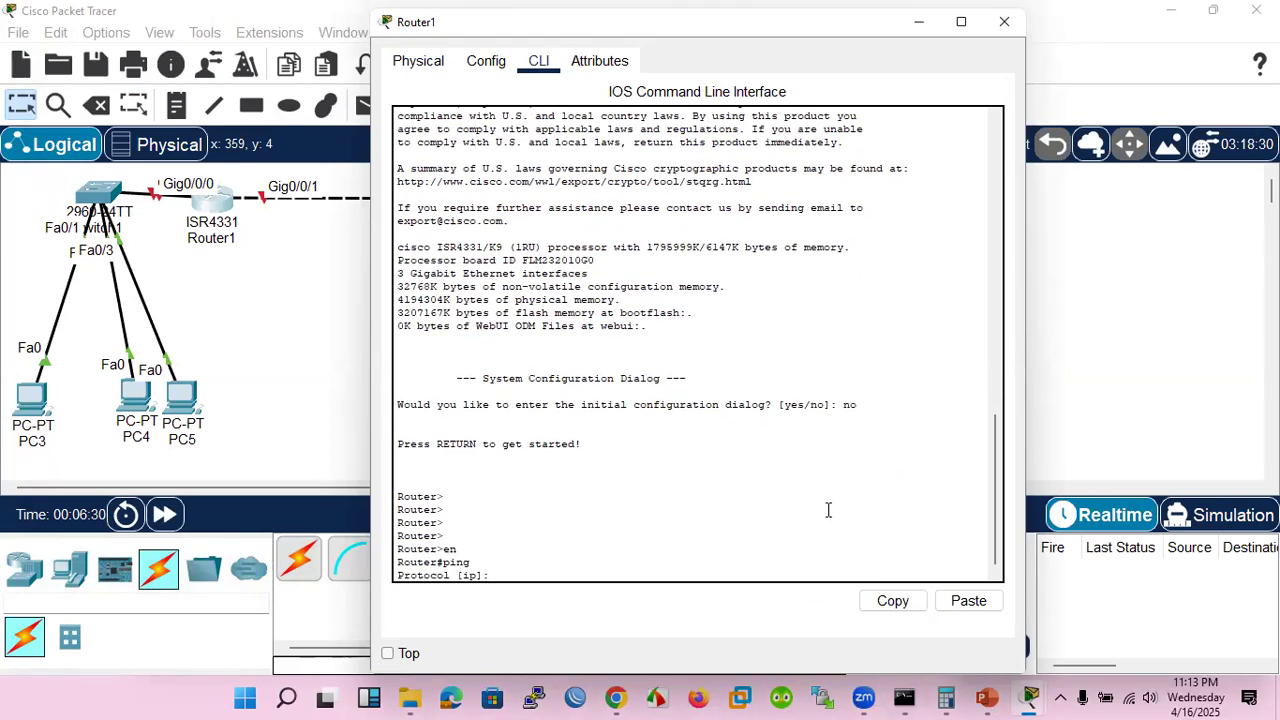
pyautogui.write('172.16.0.1')
pyautogui.press('Return')
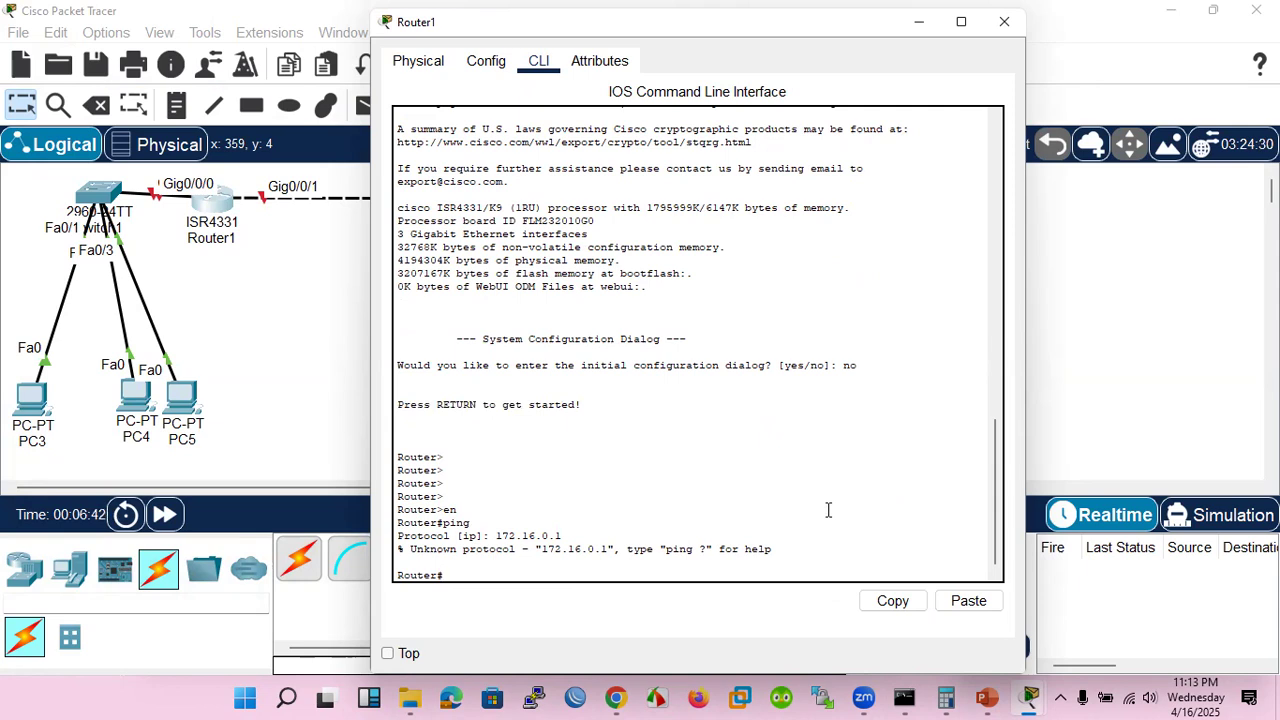
# Enter global configuration mode on Router1 and access interface GigabitEthernet 0/0/0
pyautogui.write('conf t')
pyautogui.press('Return')
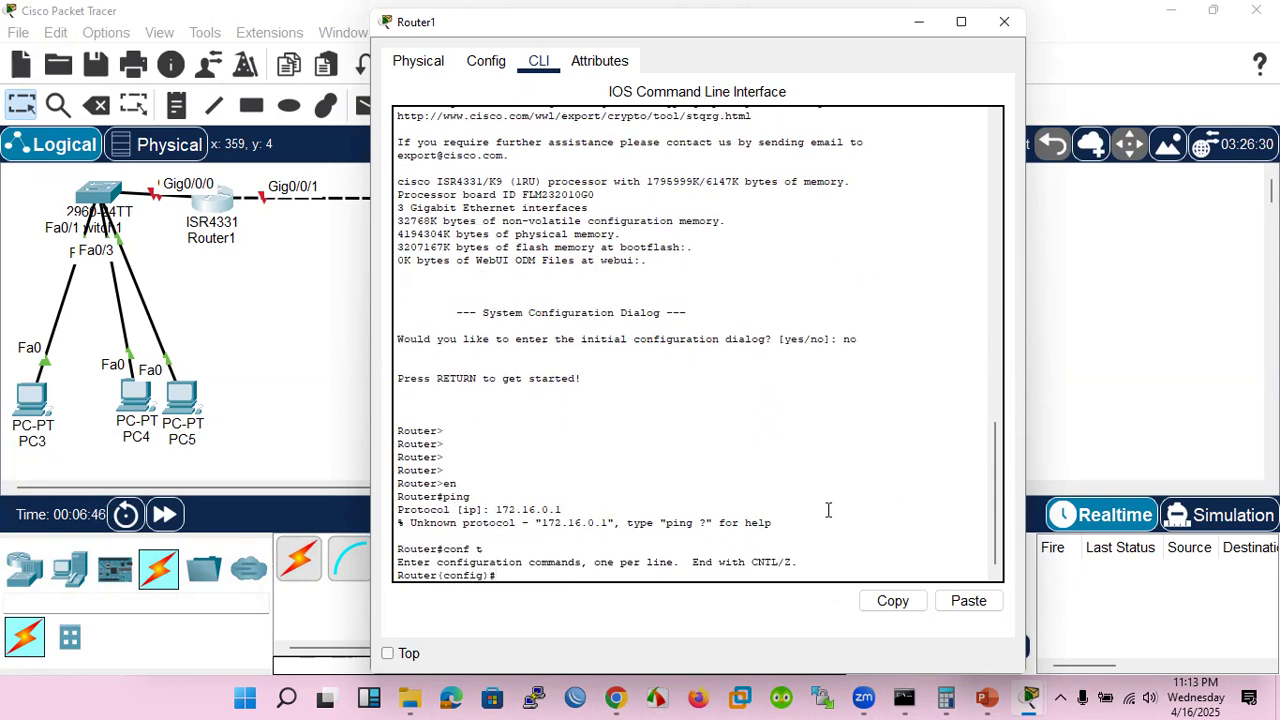
pyautogui.write('int go')
pyautogui.press('Tab')
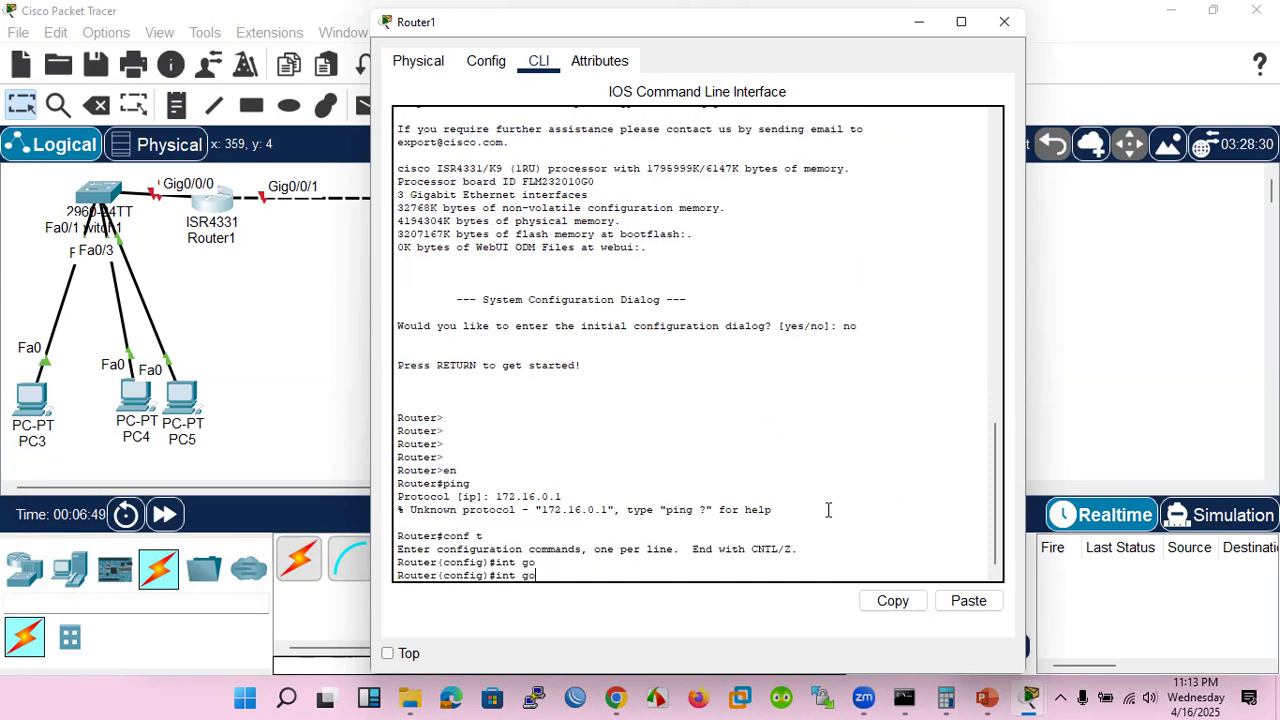
pyautogui.press('BackSpace')
pyautogui.write('i')
pyautogui.press('Tab')
pyautogui.write('0/0/0')
pyautogui.press('Return')
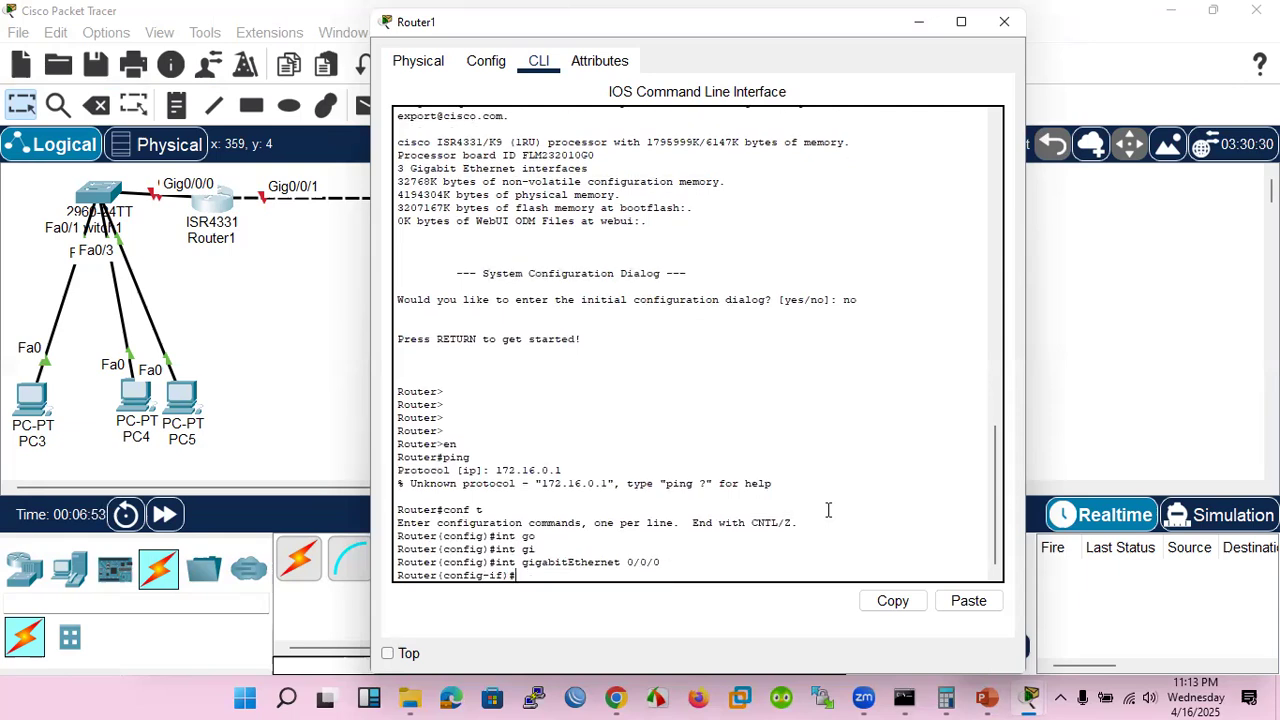
# Assign the IP address 172.16.0.1 with subnet mask 255.255.255.0 to the interface
pyautogui.write('ip add 172.16.0.1 2')
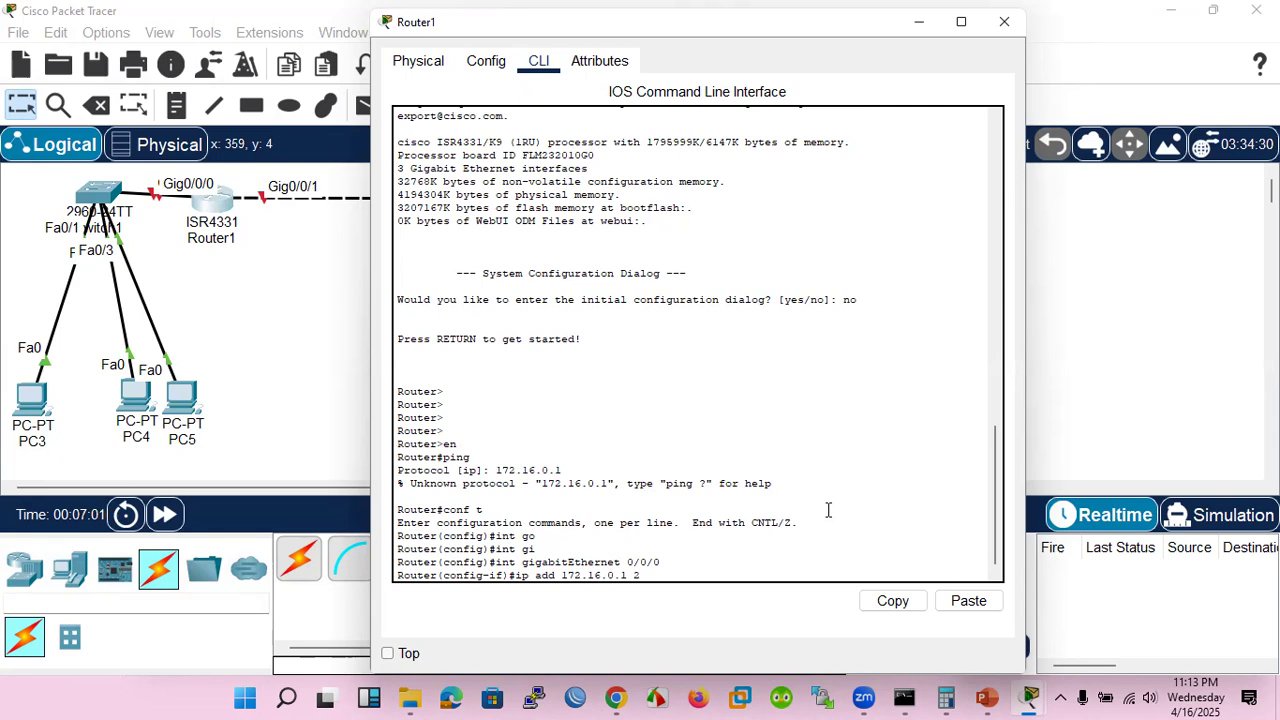
pyautogui.write('55.255.255')
pyautogui.write('.0')
pyautogui.press('Return')
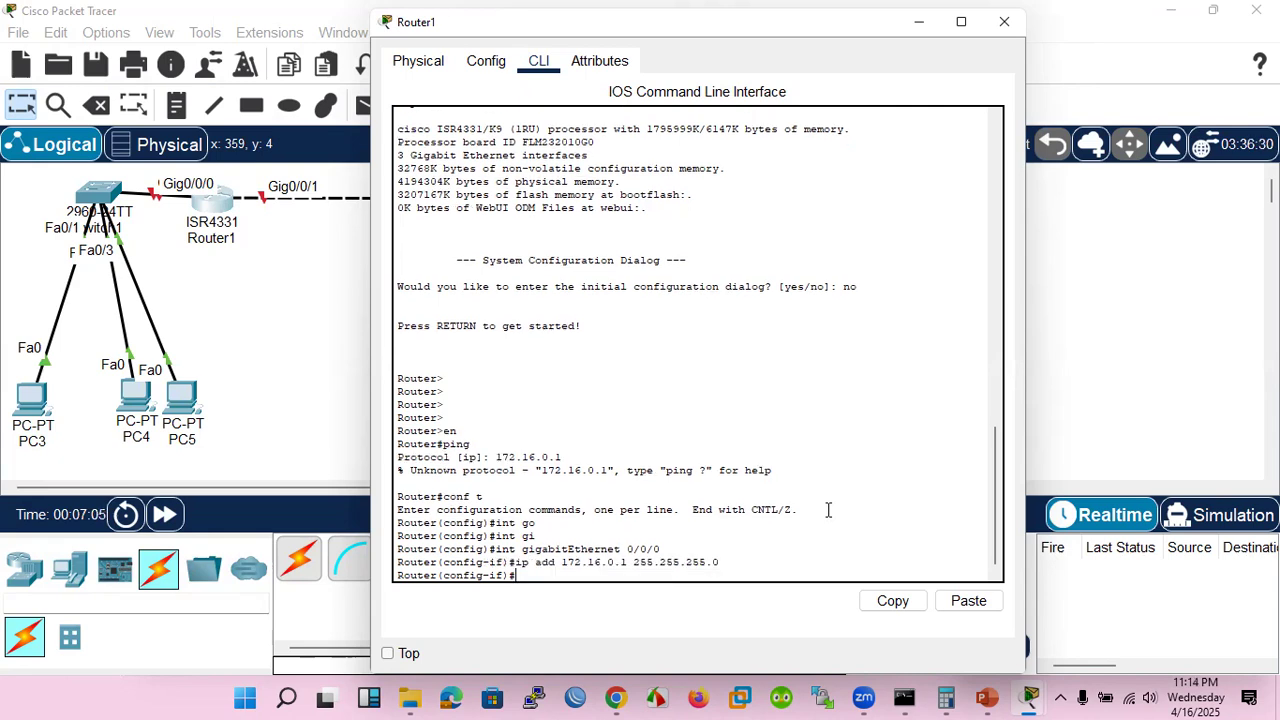
# Enable Router1's GigabitEthernet 0/0/0 interface with no shutdown and return to privileged EXEC mode
pyautogui.write('no sh')
pyautogui.press('Return')
# Try the interactive ping again with 172.16.0.1 as the protocol entry
pyautogui.press('Return')
pyautogui.press('Return')
pyautogui.press('Return')
pyautogui.press('Return')
pyautogui.press('Return')
pyautogui.press('Return')
pyautogui.press('Return')
pyautogui.press('Return')
pyautogui.hotkey('ctrl', 'z')
pyautogui.write('conf t')
pyautogui.press('Up')
pyautogui.press('Return')
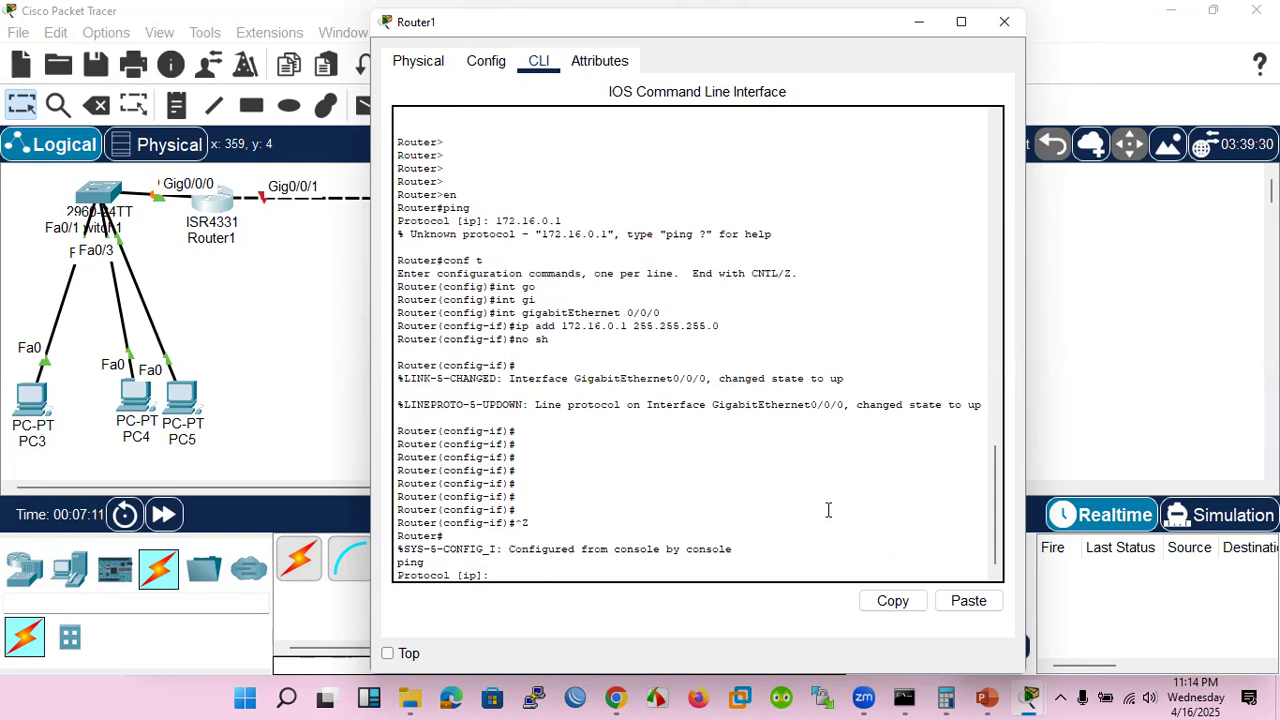
pyautogui.write('172.16.0.1')
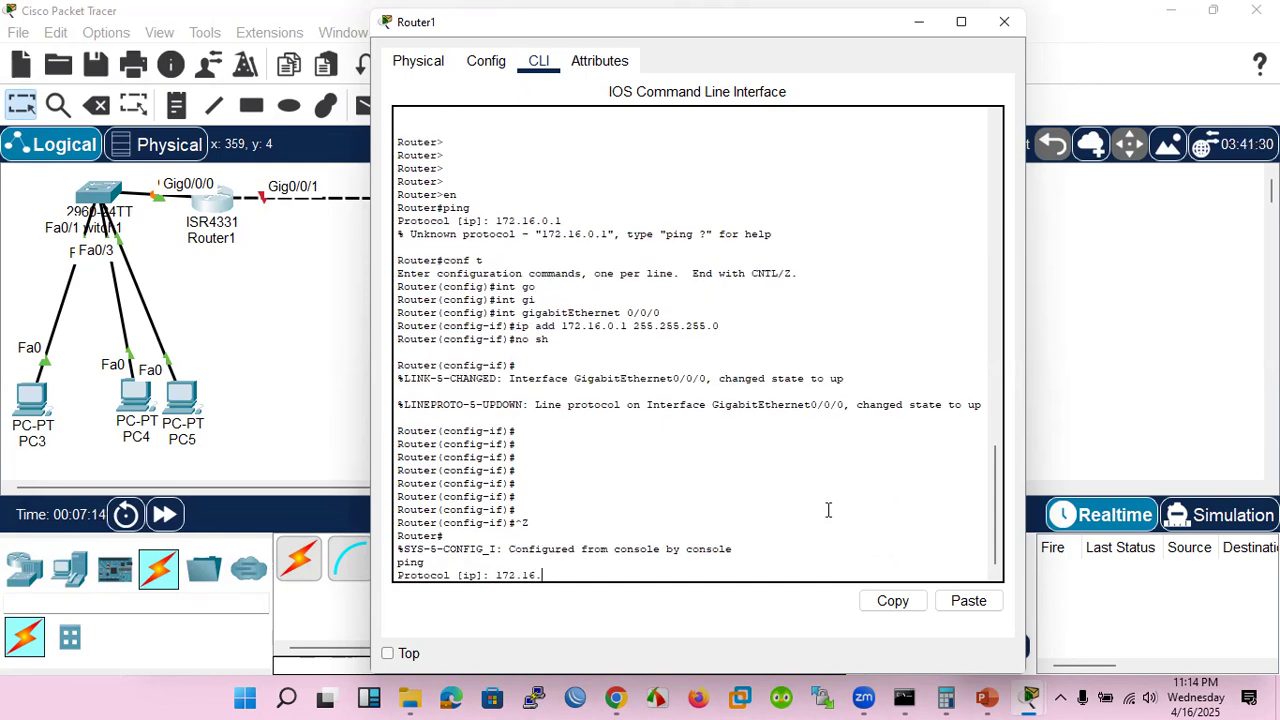
pyautogui.press('Return')
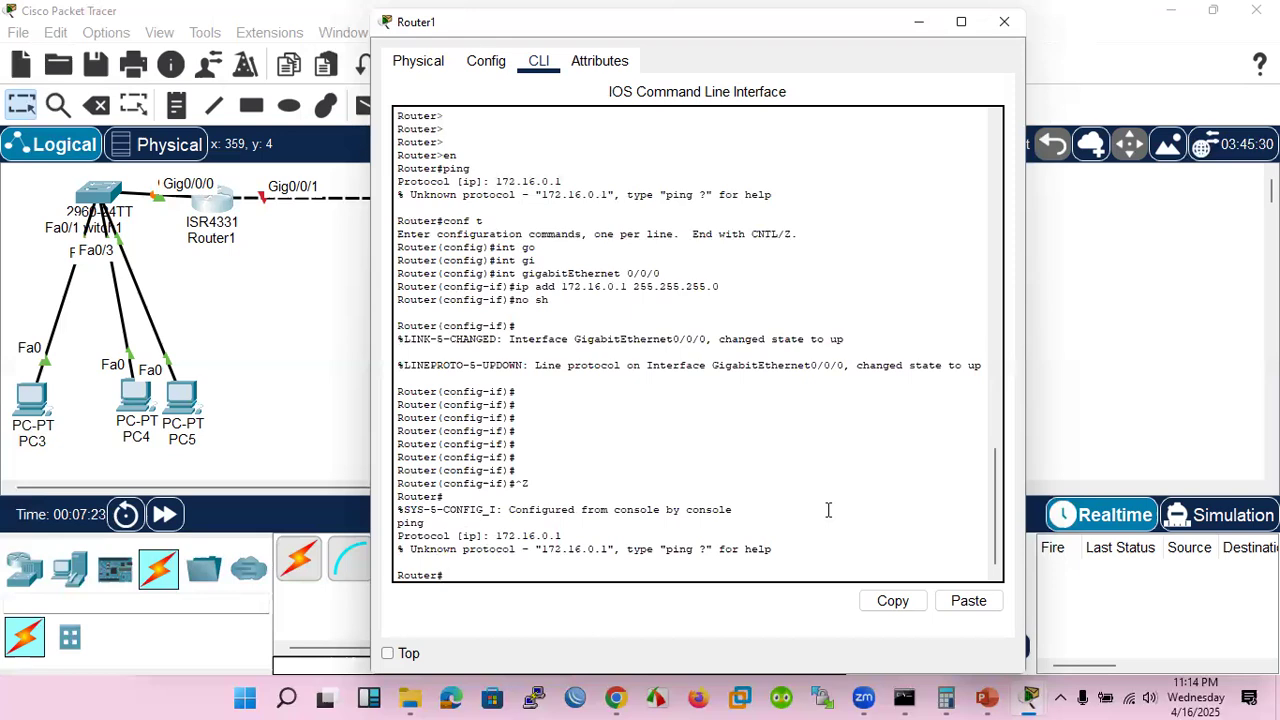
# Start an interactive ping with the default IP protocol and set the target address to 172.16.0.1
pyautogui.write('ping')
pyautogui.press('Return')
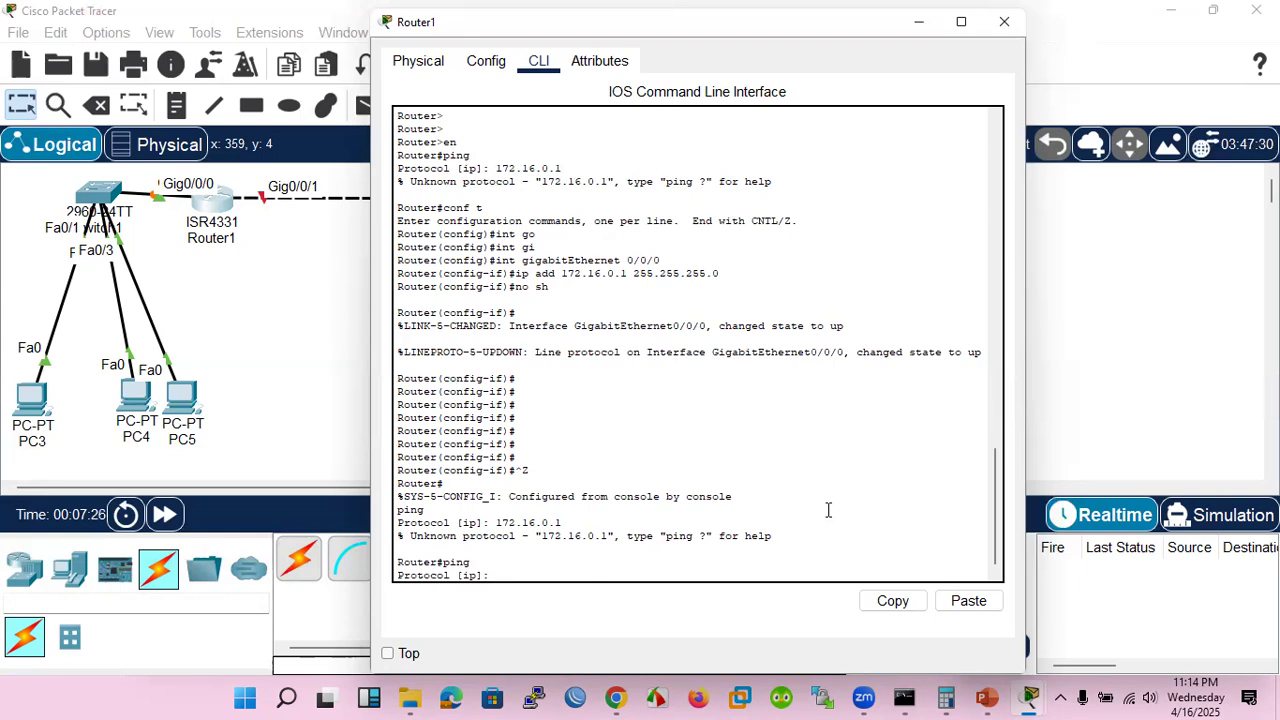
pyautogui.press('Return')
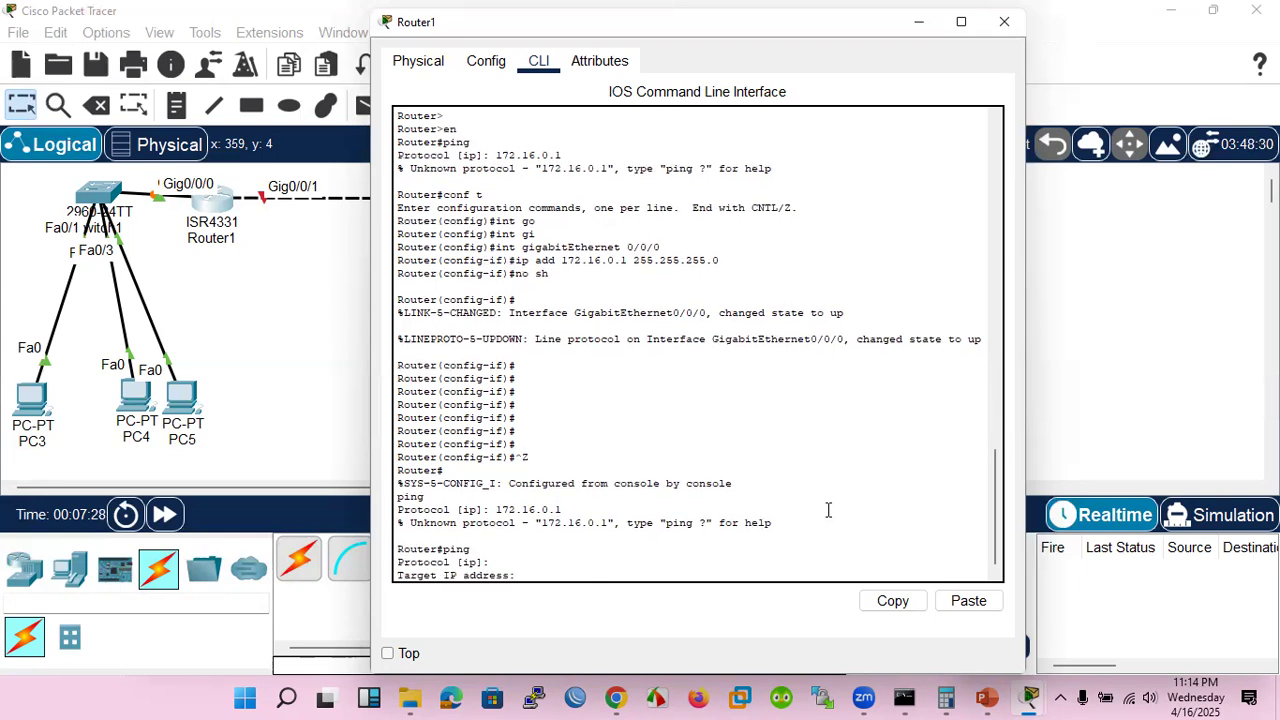
pyautogui.write('172.16.0.1')
pyautogui.press('Return')
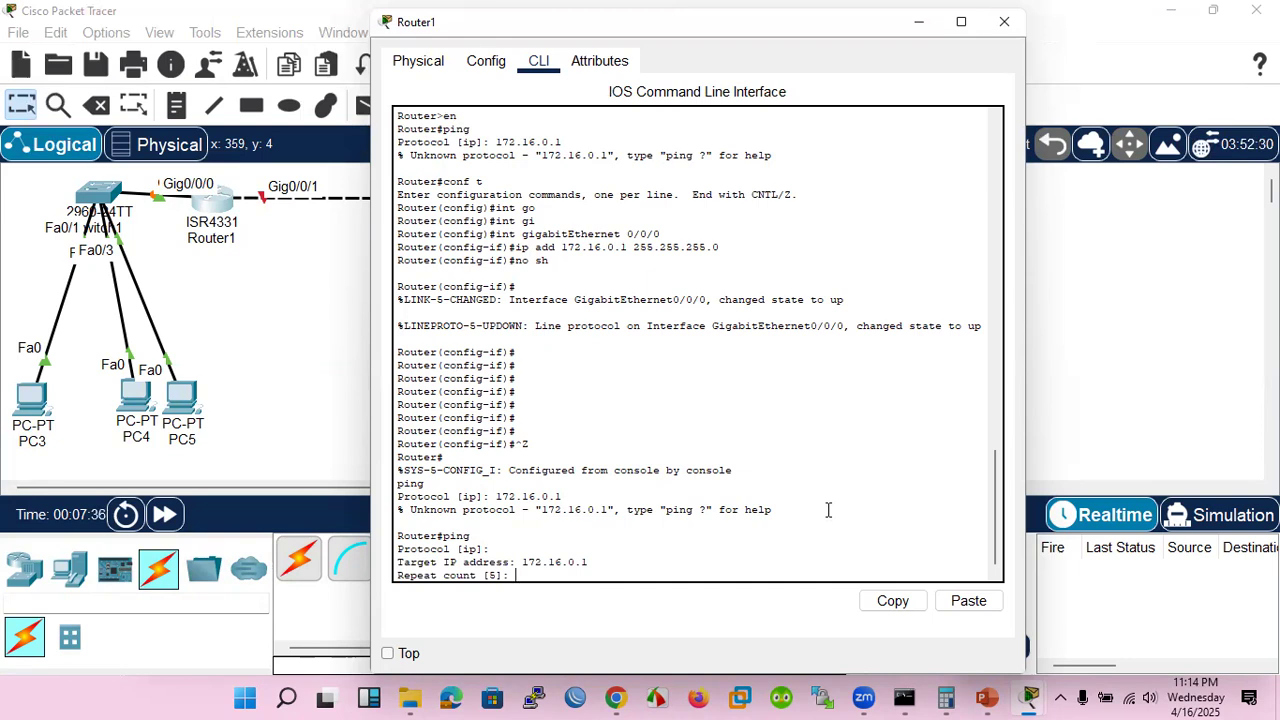
# Set the ping's repeat count to 20, datagram size to 64, timeout to 1 second, and choose extended commands
pyautogui.write('20')
pyautogui.press('Return')
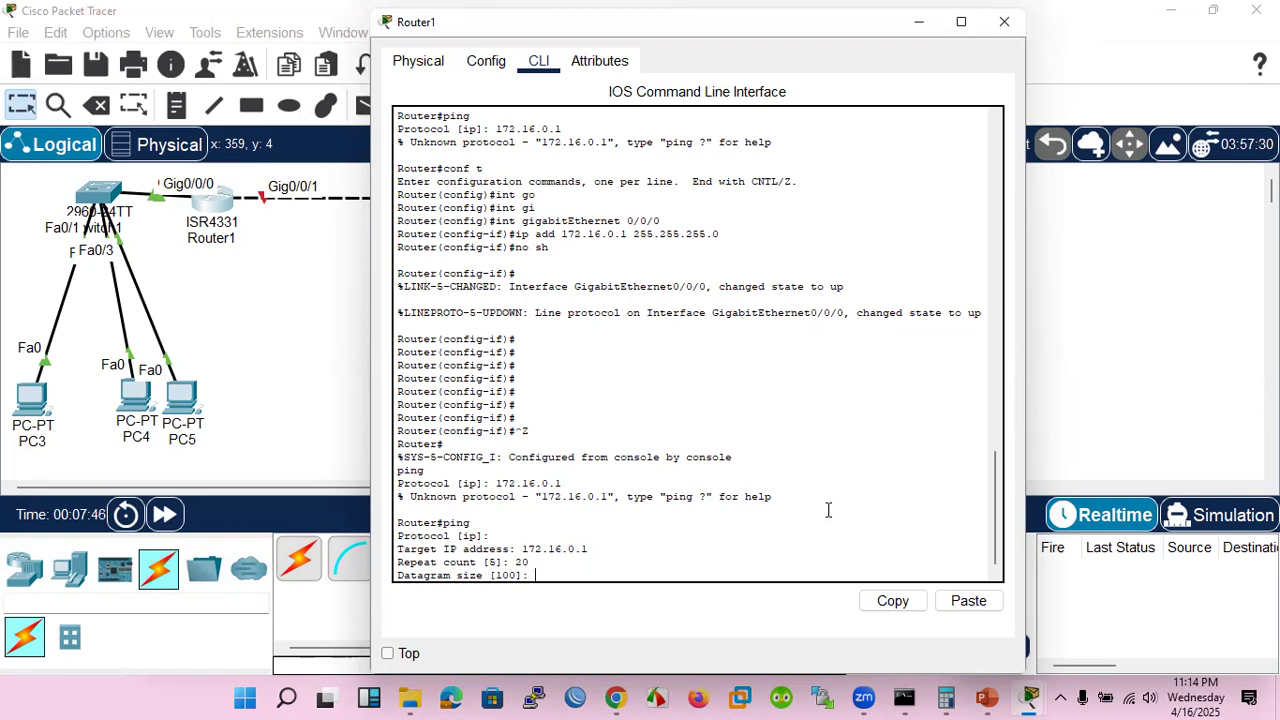
pyautogui.write('4')
pyautogui.press('Return')
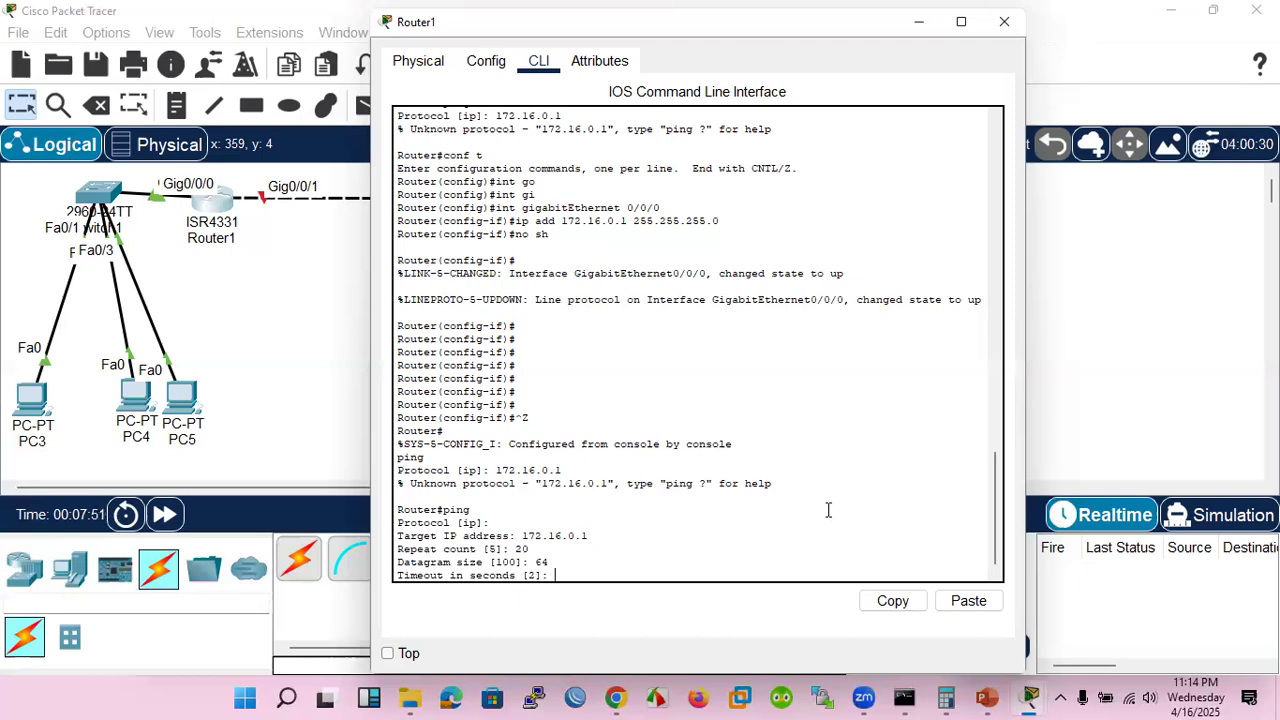
pyautogui.write('1')
pyautogui.press('Return')
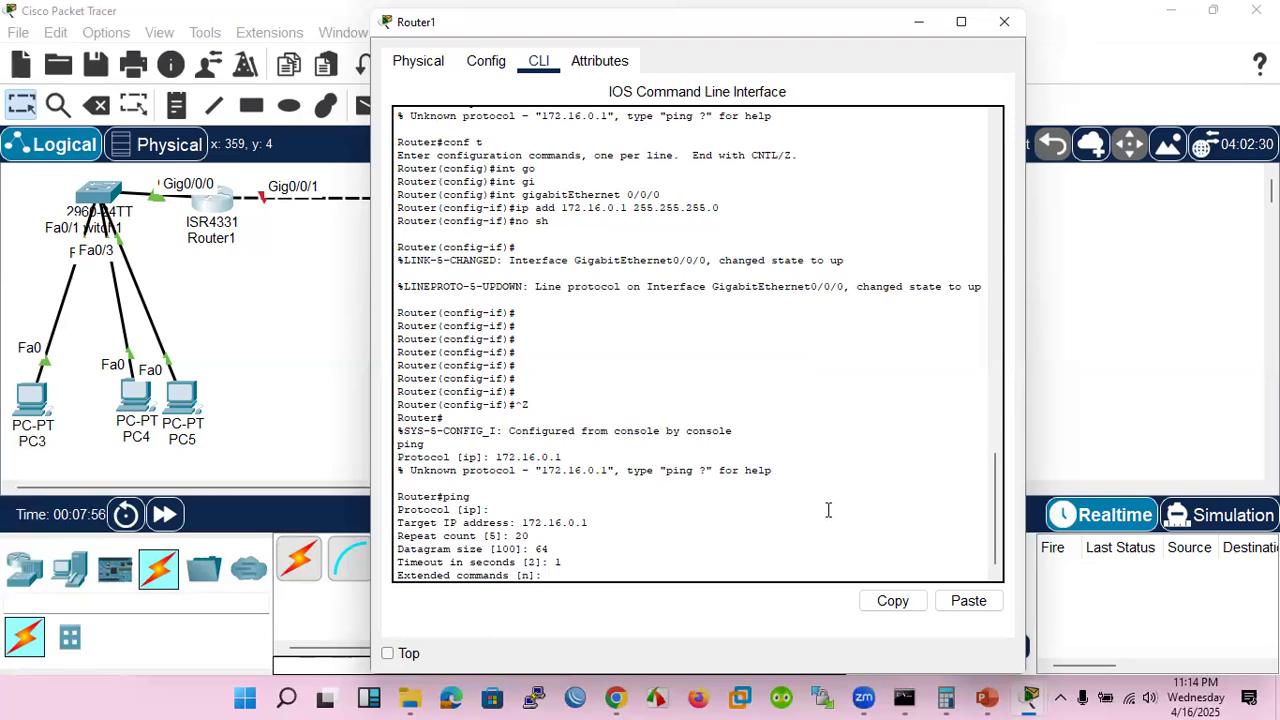
pyautogui.write('y')
pyautogui.press('Return')
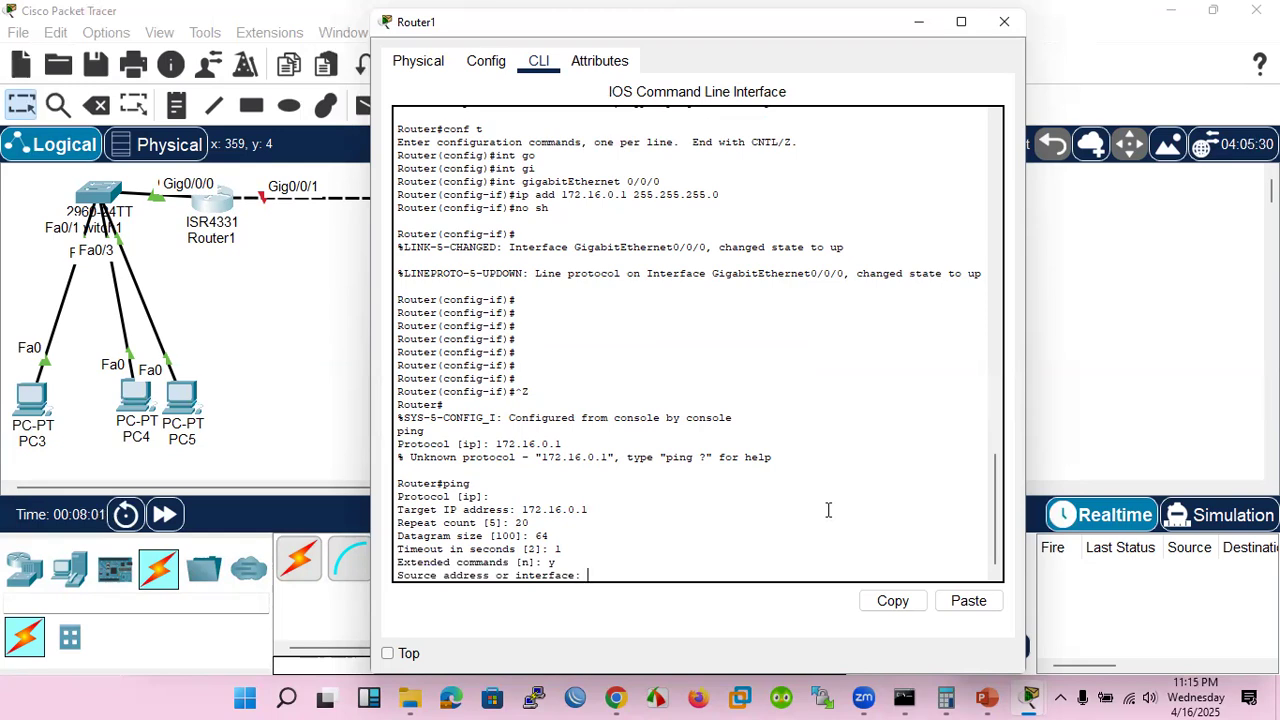
# Accept the defaults for all remaining extended ping options, run the ping, and highlight the 64-byte size in its output
pyautogui.press('Return')
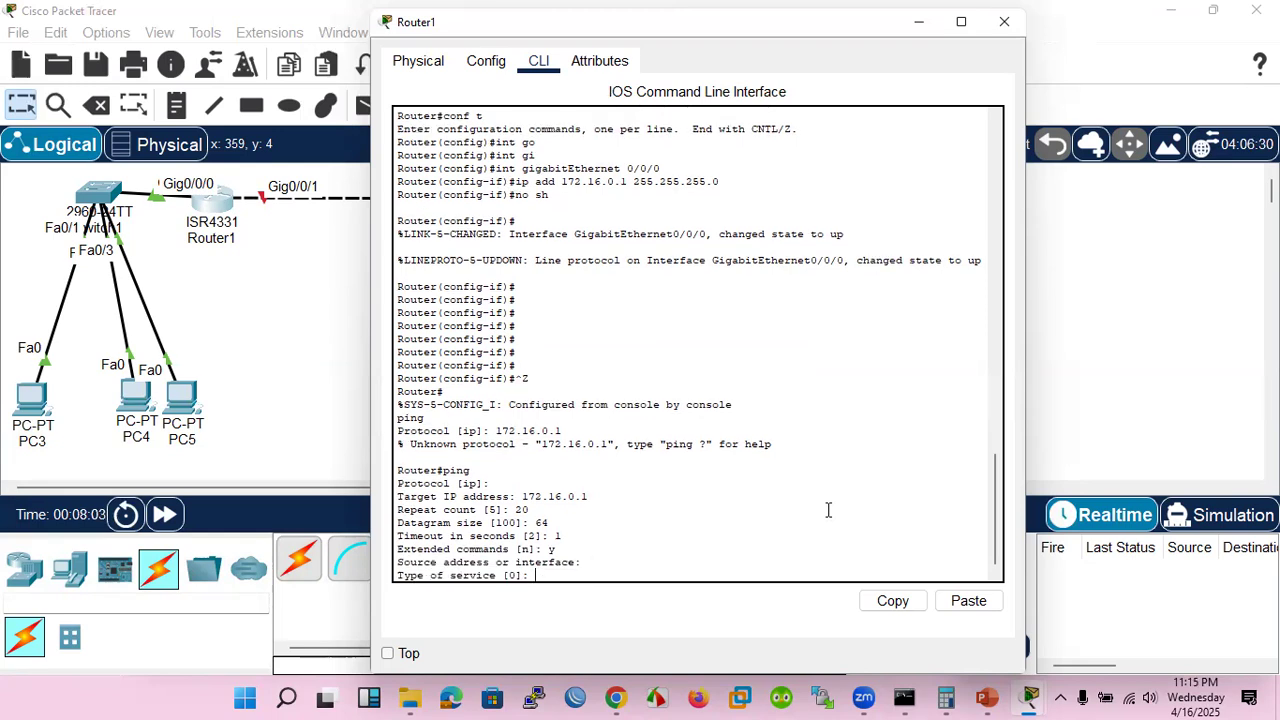
pyautogui.press('Return')
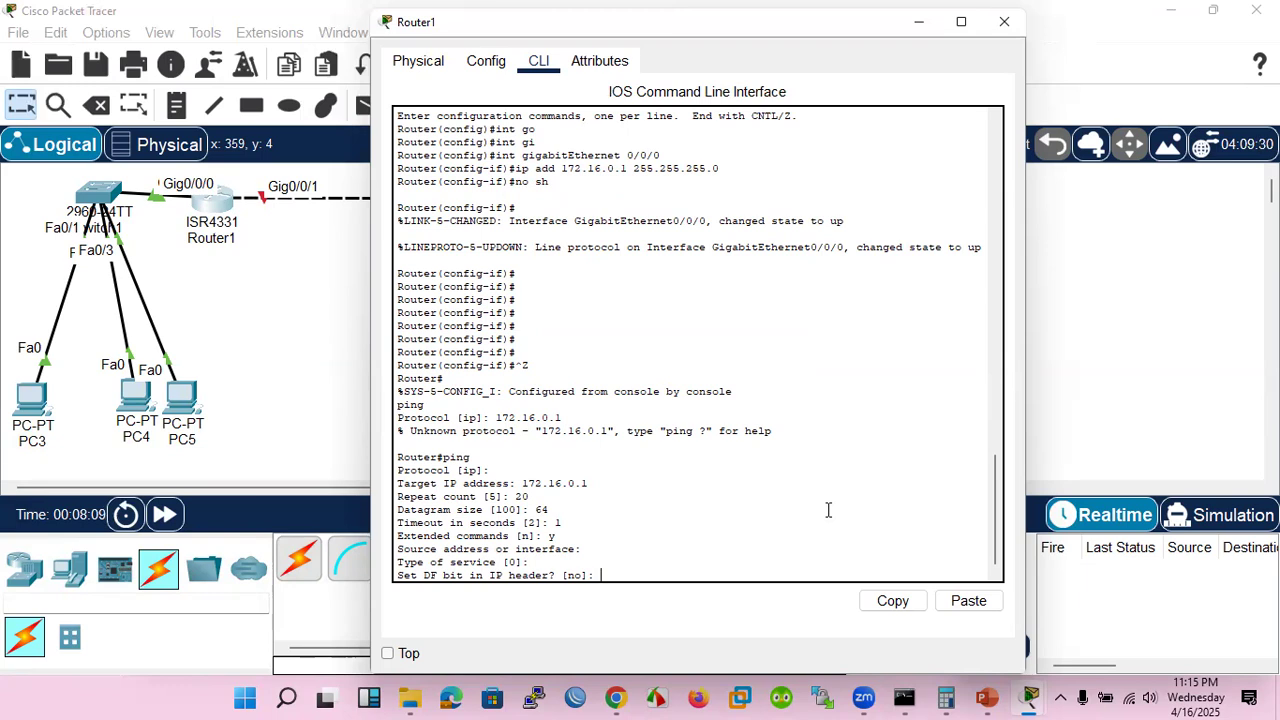
pyautogui.press('Return')
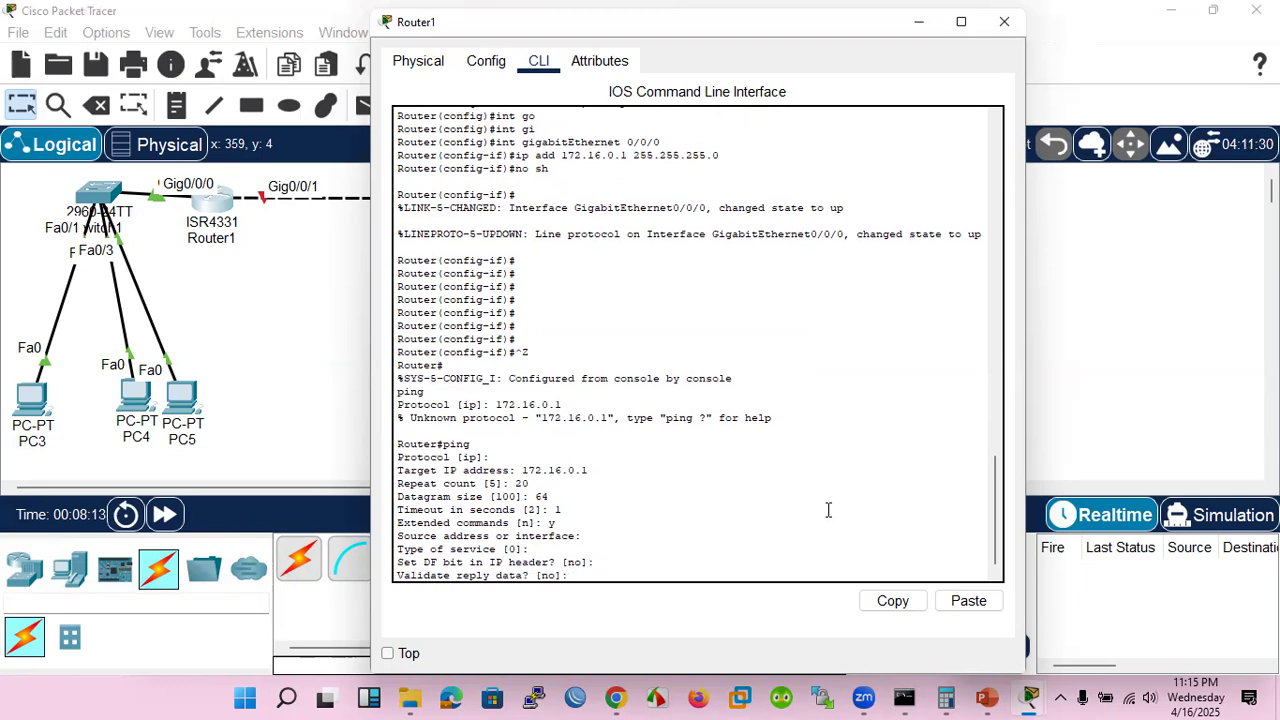
pyautogui.press('Return')
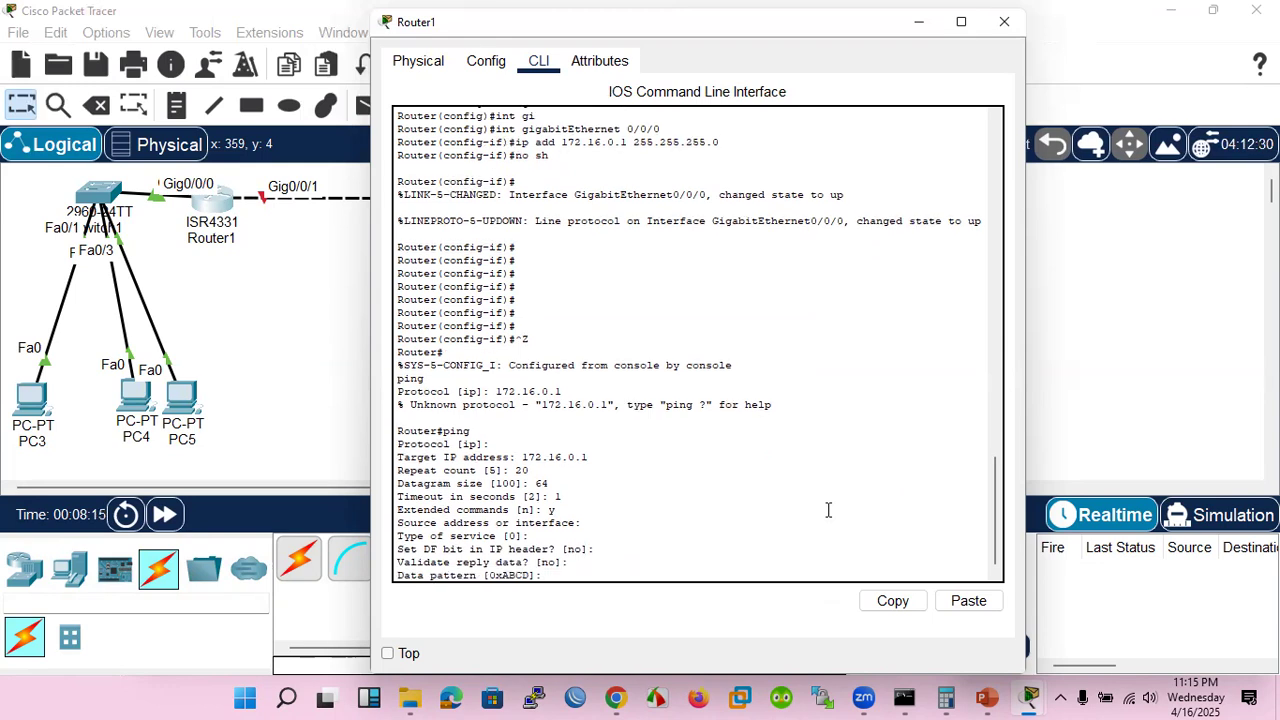
pyautogui.press('Return')
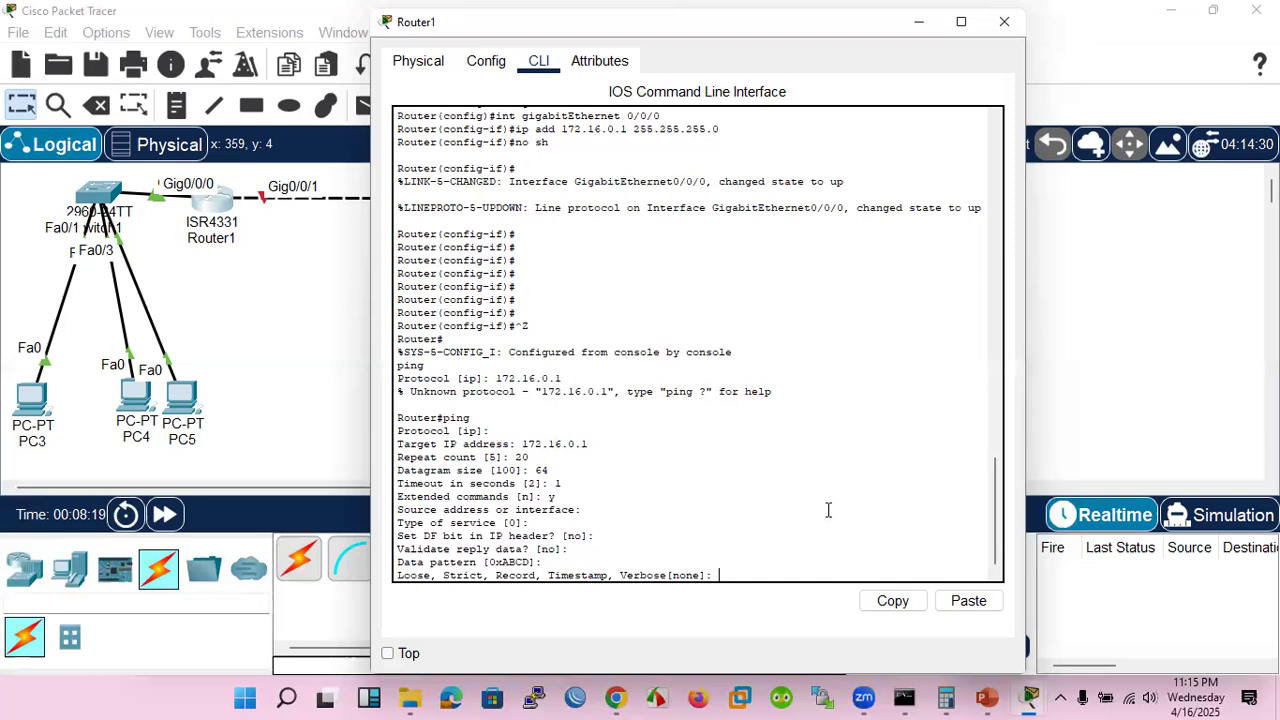
pyautogui.press('Return')
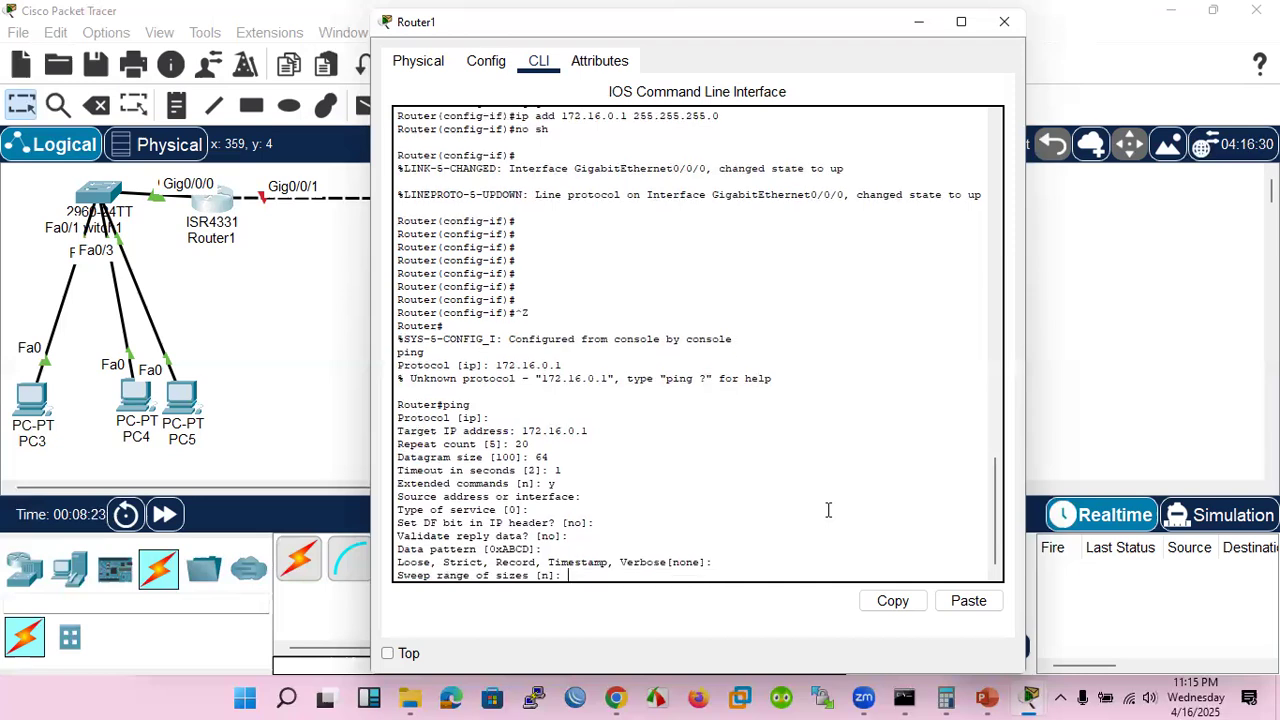
pyautogui.press('Return')
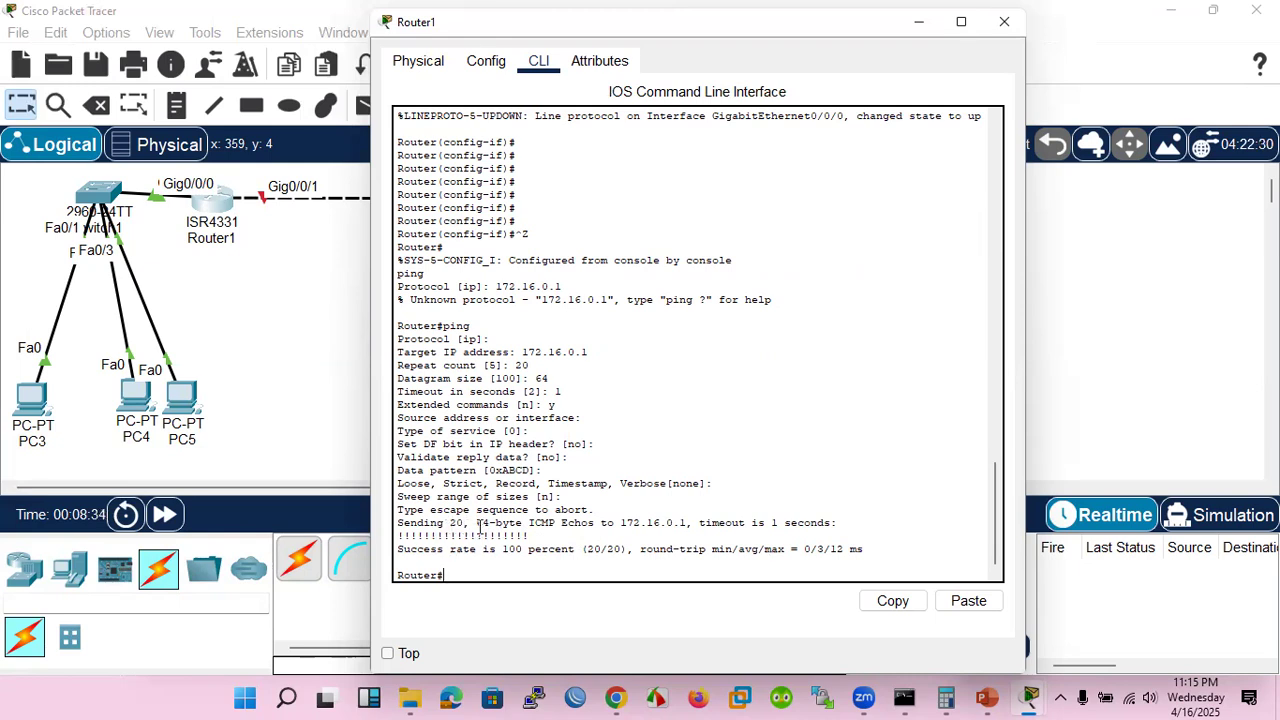
pyautogui.moveTo(477, 522); pyautogui.dragTo(527, 522)
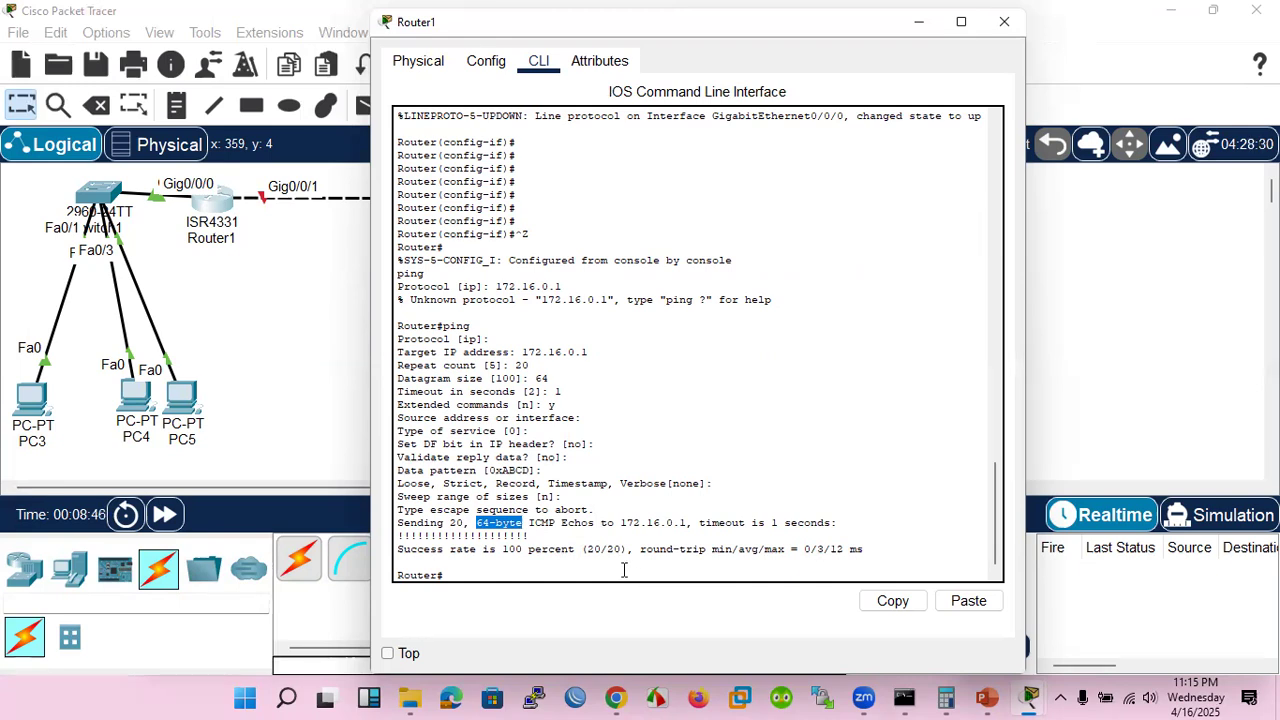
# Start another interactive ping with the default protocol, targeting 172.16.0.1
pyautogui.press('Up')
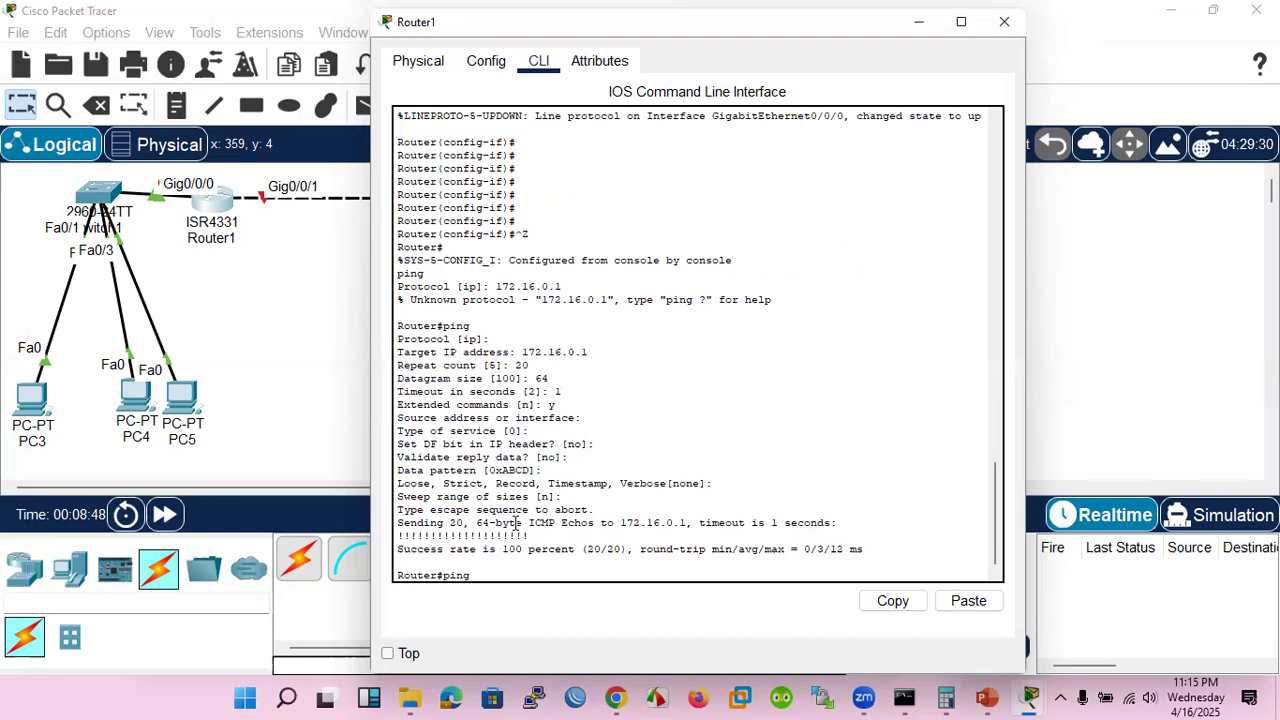
pyautogui.press('Return')
pyautogui.press('Return')
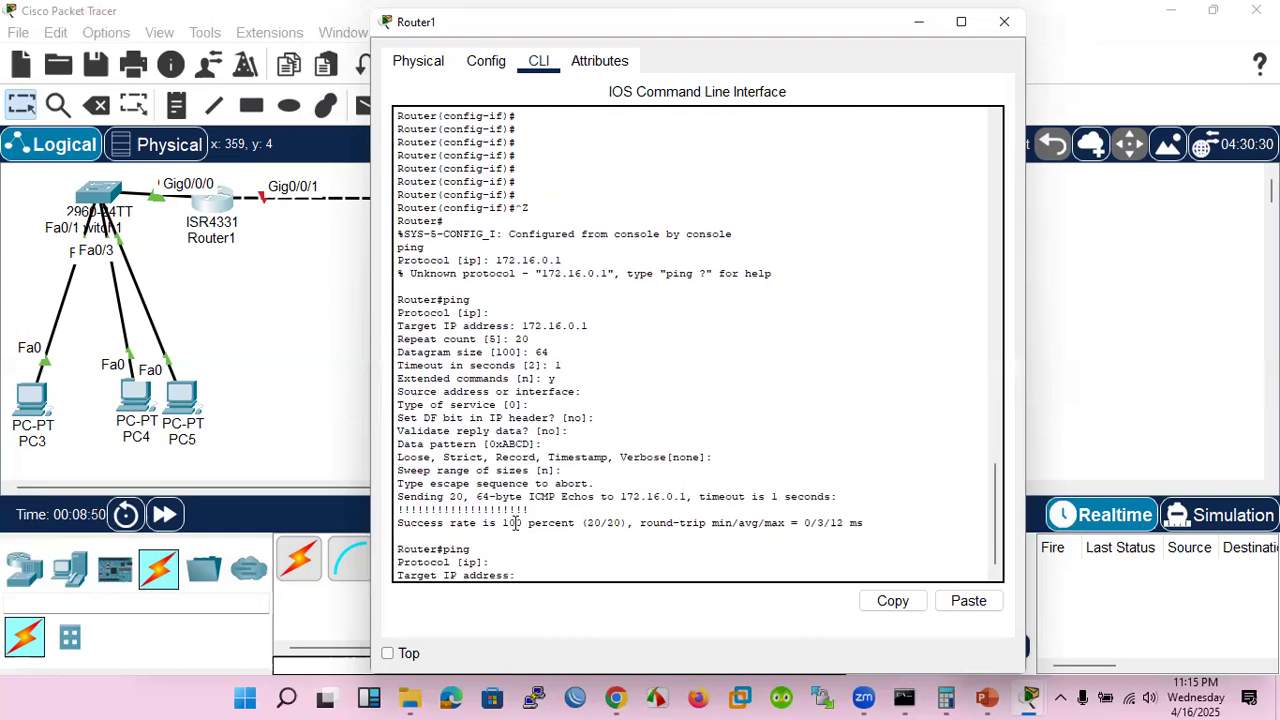
pyautogui.write('172.16.0.1')
# Set the ping's repeat count to 22, datagram size to 101, and timeout to 2 seconds
pyautogui.press('Return')
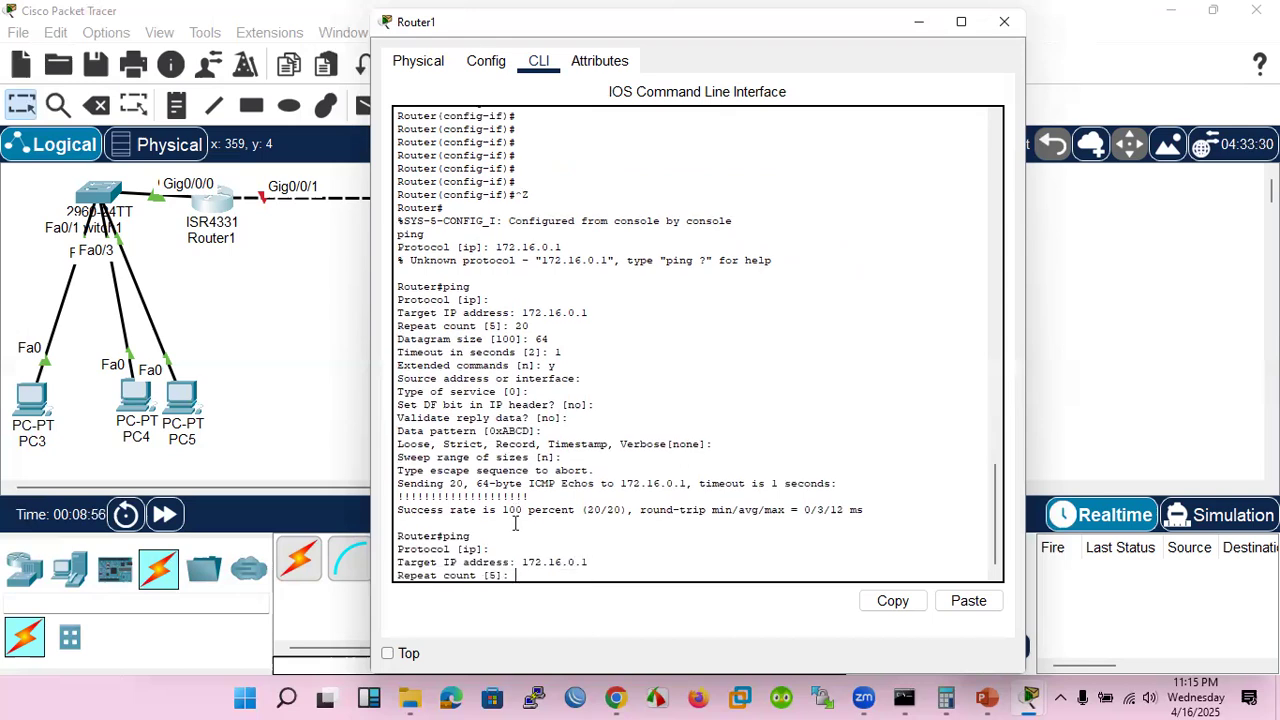
pyautogui.write('22')
pyautogui.press('Return')
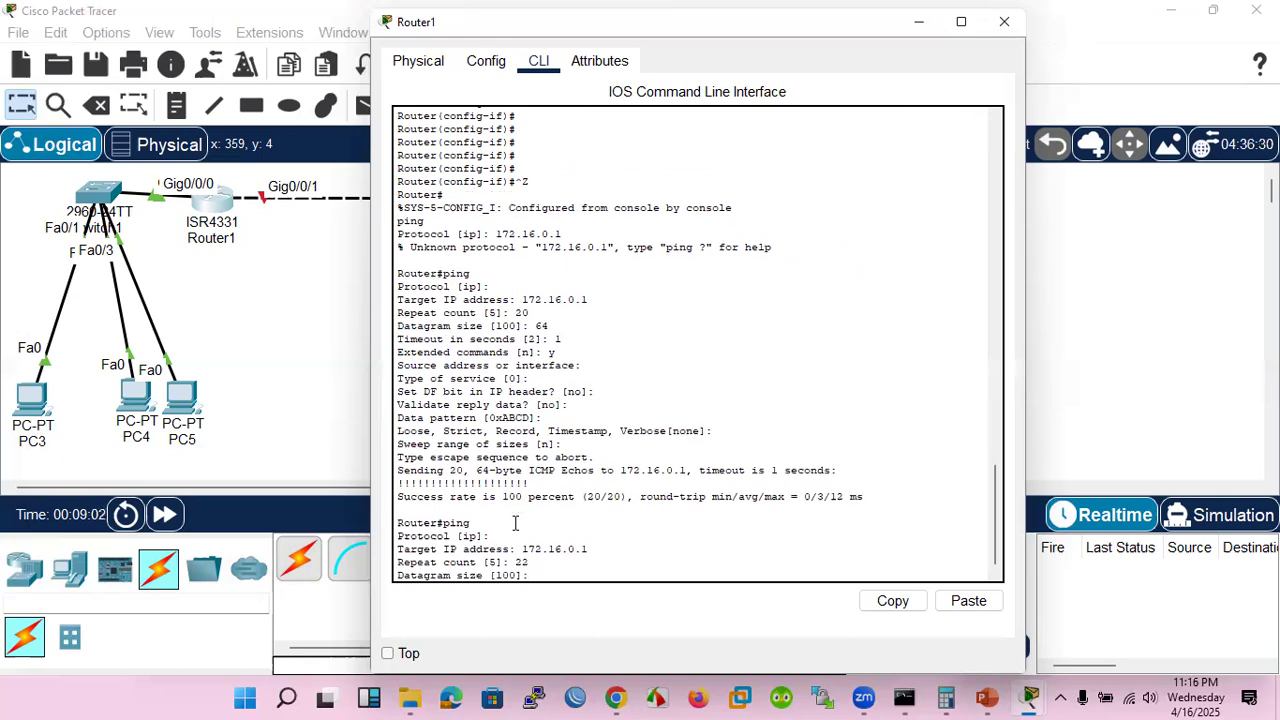
pyautogui.write('101')
pyautogui.press('Return')
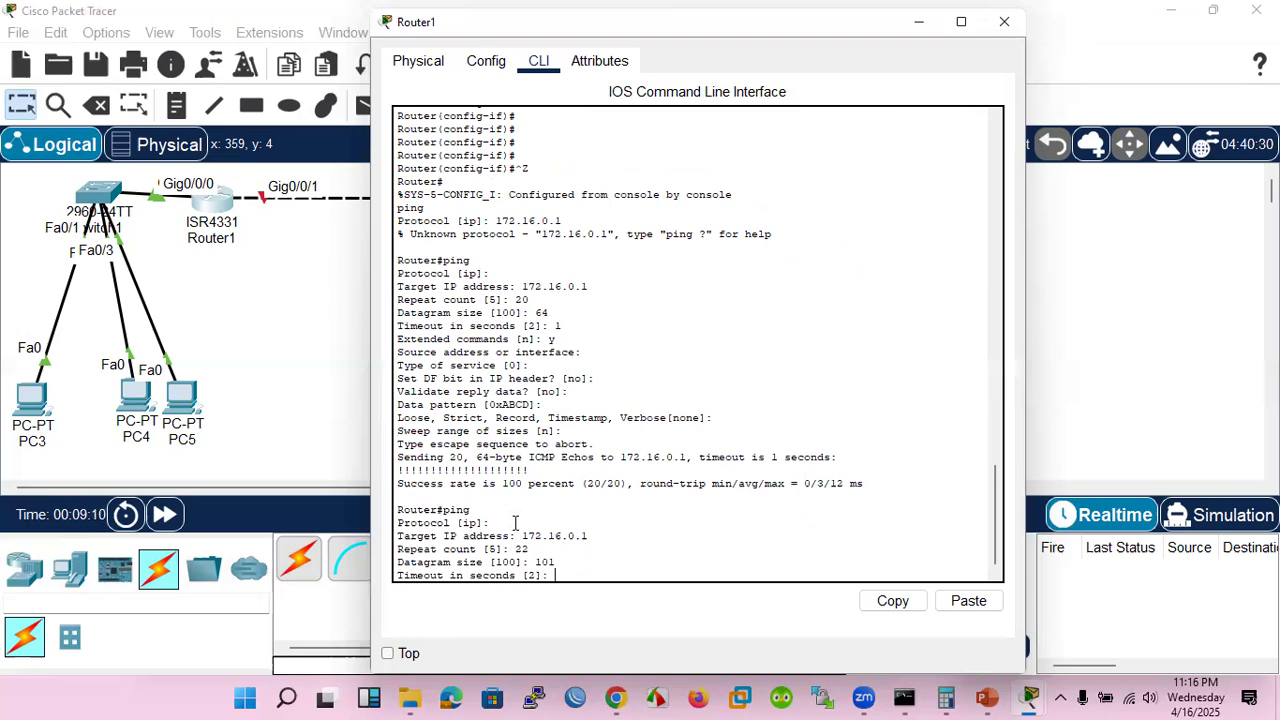
pyautogui.write('2')
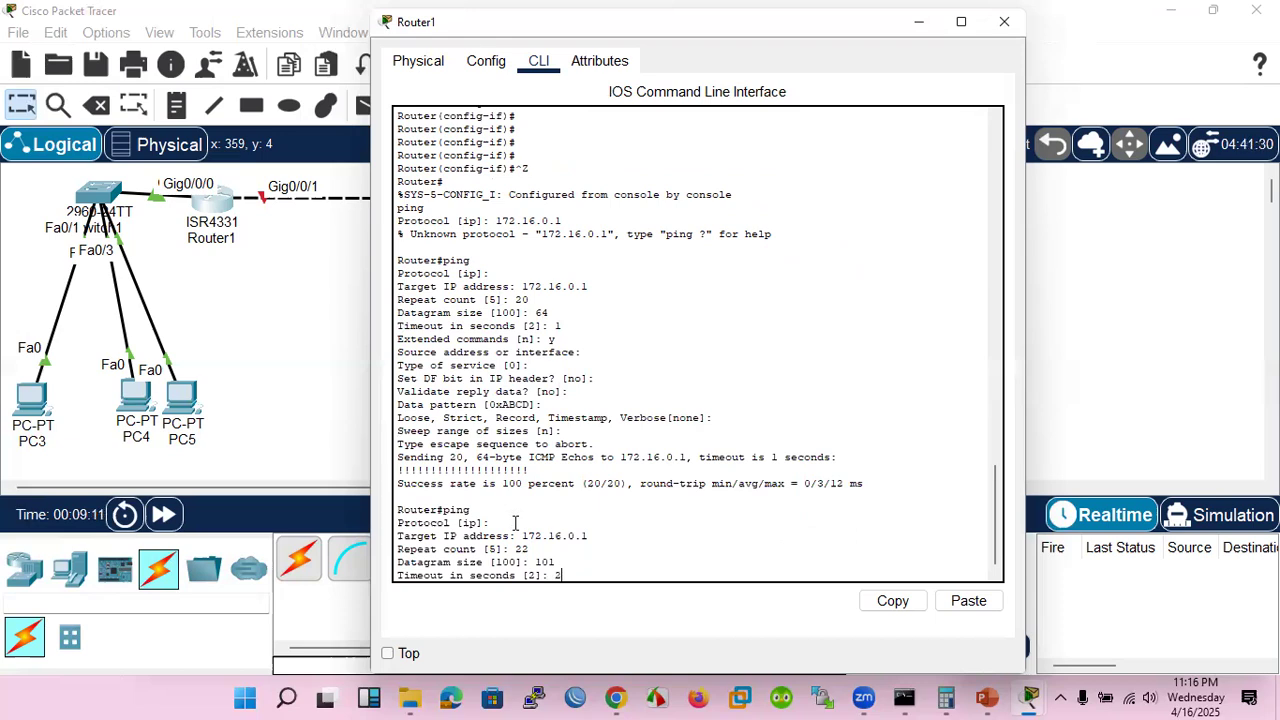
pyautogui.press('Return')
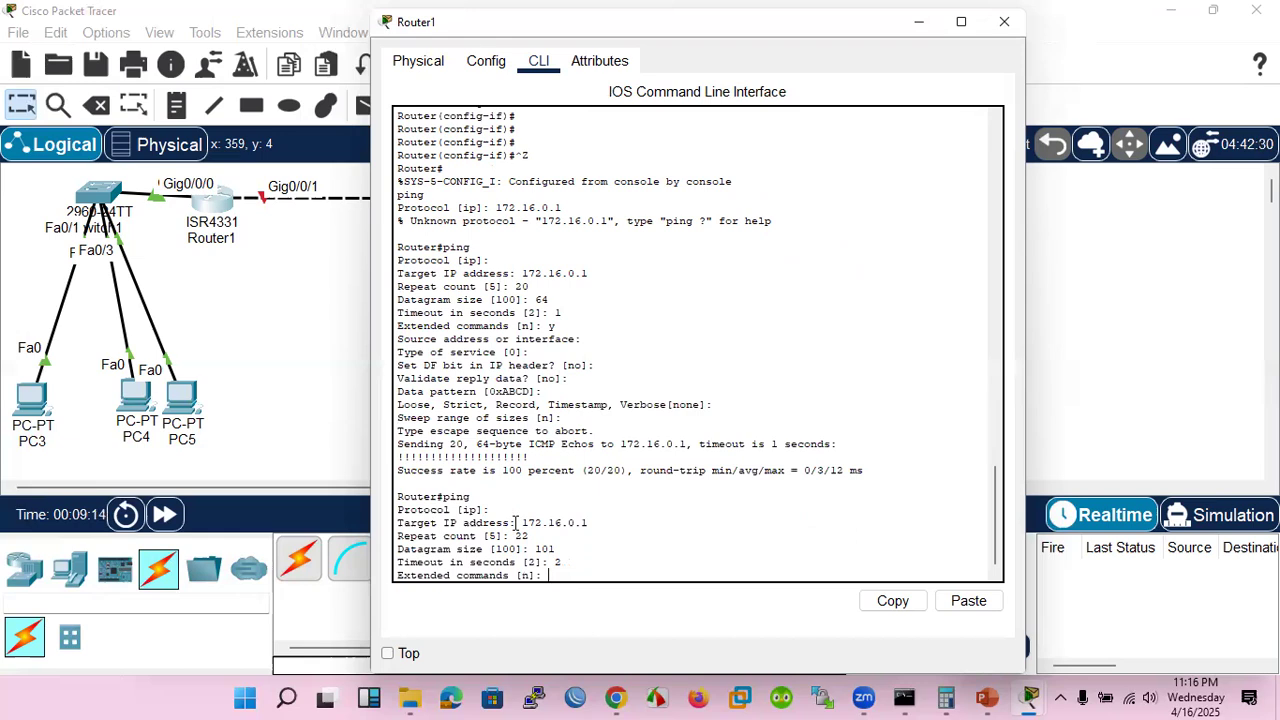
# Decline extended commands and the sweep range of sizes to run the ping, and highlight the 101-byte size in its output
pyautogui.write('n')
pyautogui.press('Return')
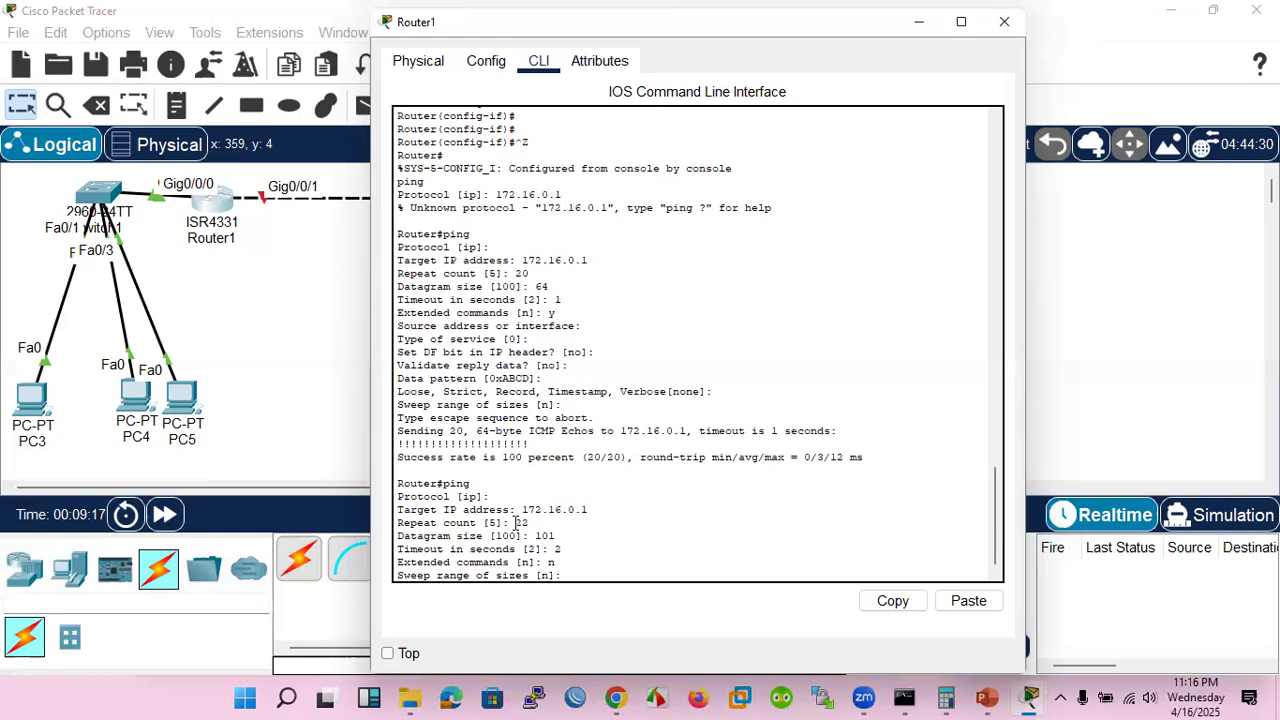
pyautogui.write('n')
pyautogui.press('Return')
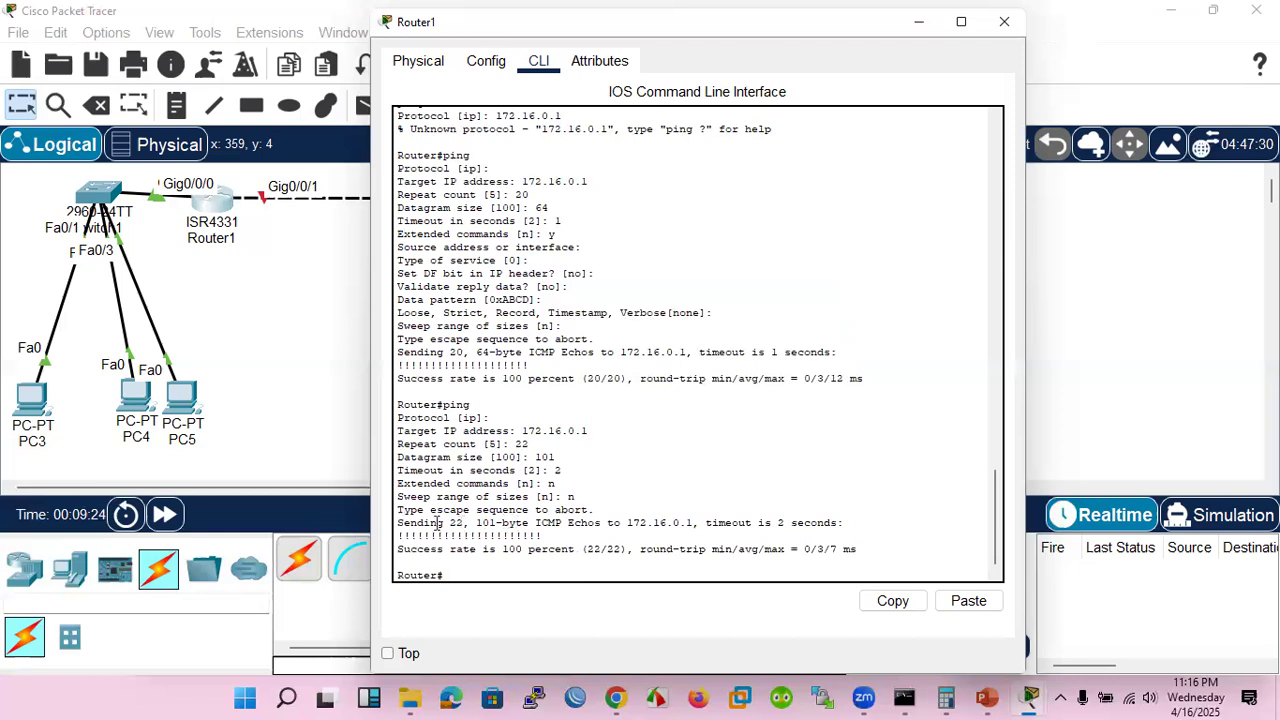
pyautogui.moveTo(416, 522); pyautogui.dragTo(531, 522)
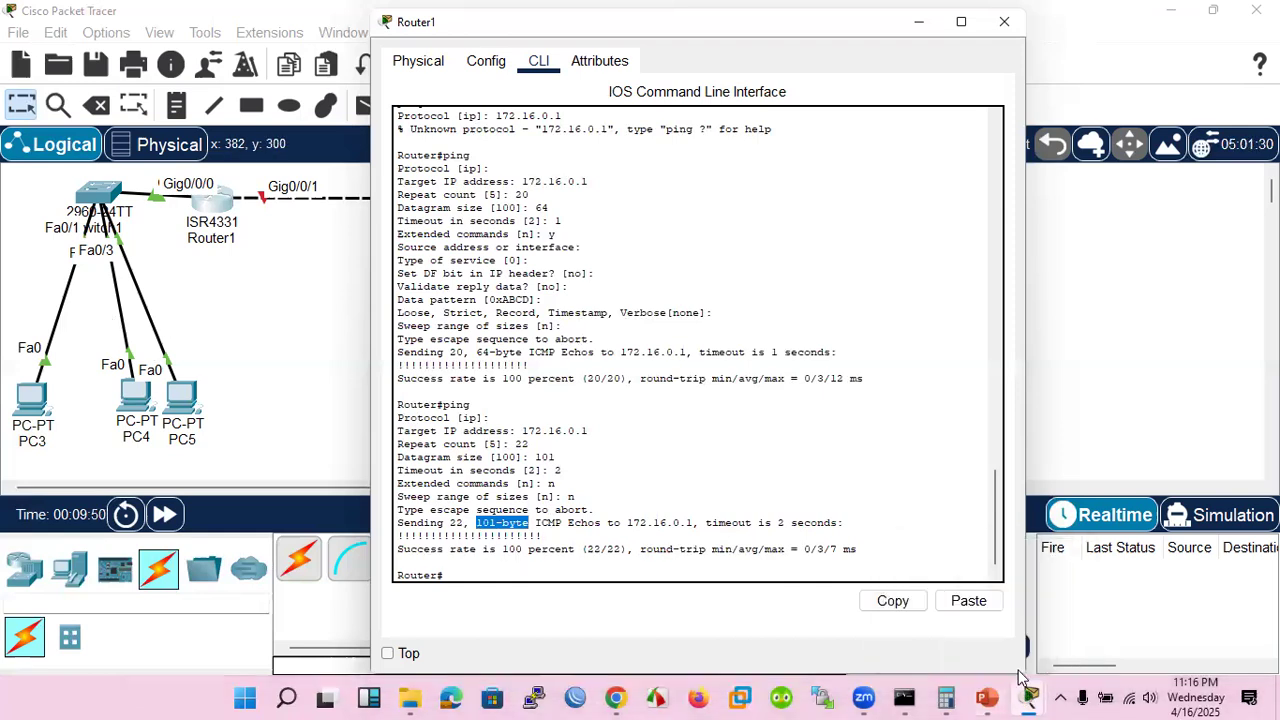
# Switch to the ITN_Module_17 presentation in PowerPoint and advance to the "IP Configuration on a Windows Host" slide
pyautogui.click(986, 697)
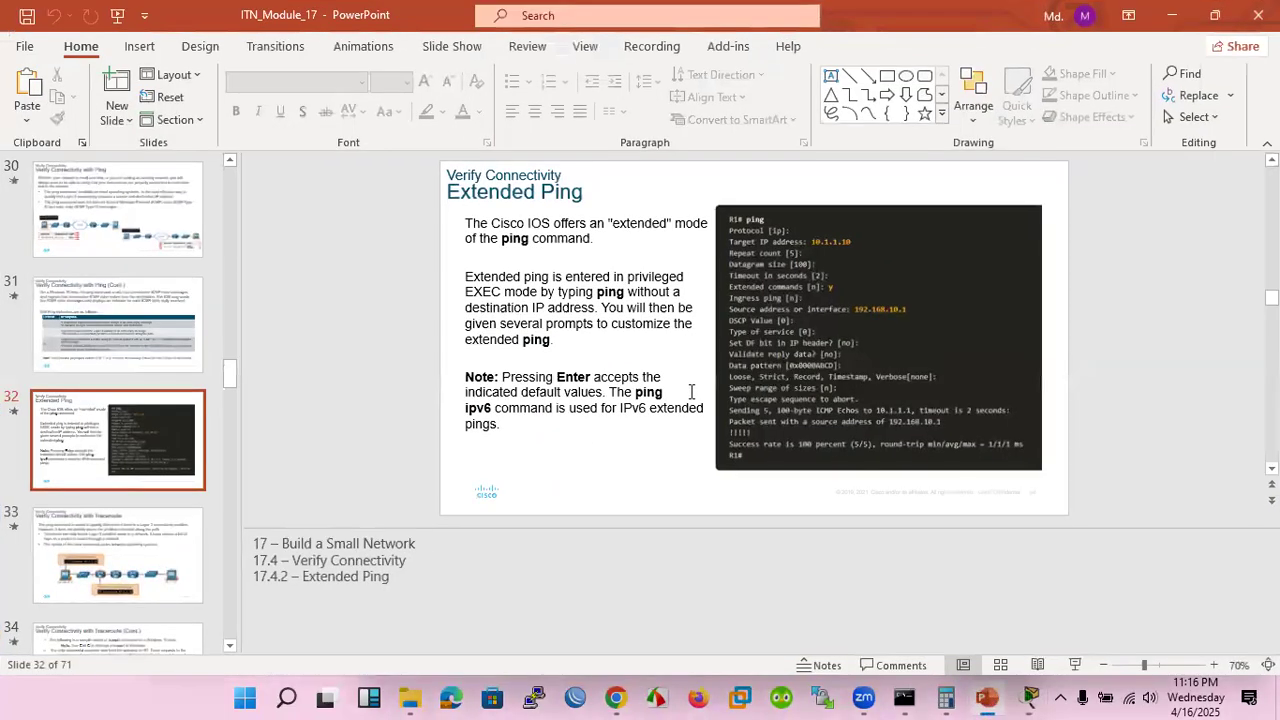
pyautogui.scroll(-1, 691, 392)
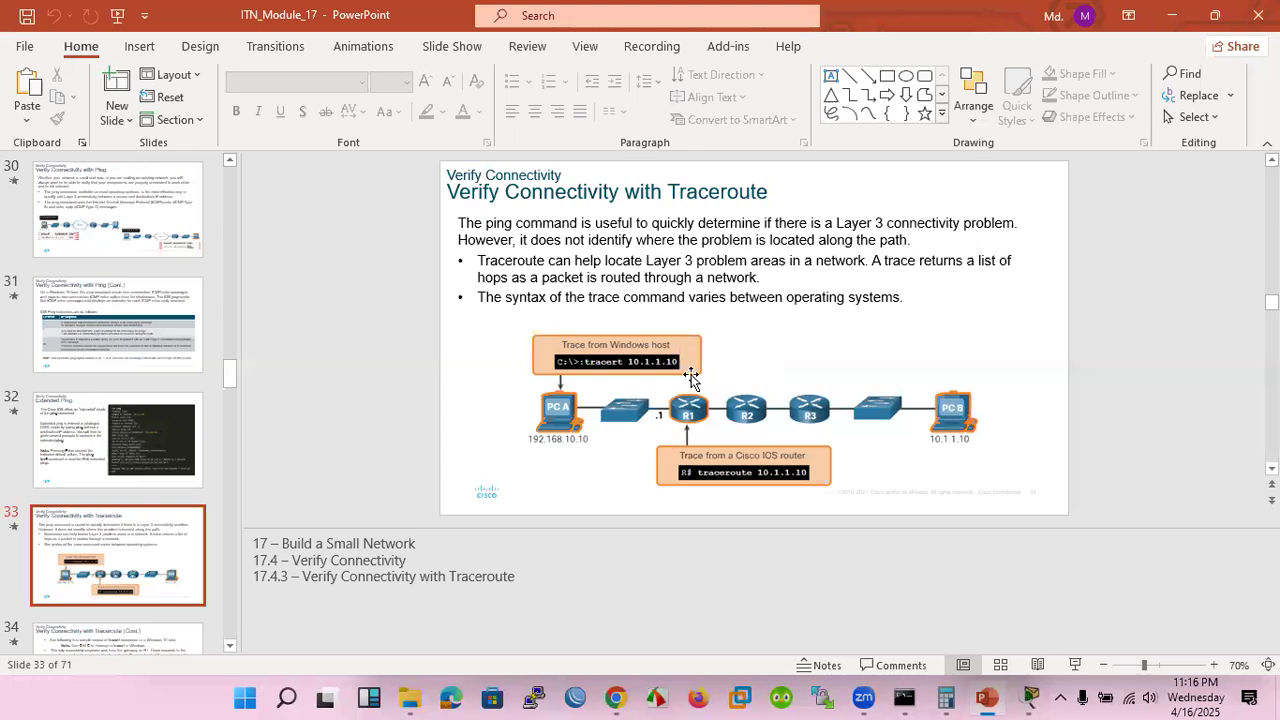
pyautogui.scroll(-1, 747, 389)
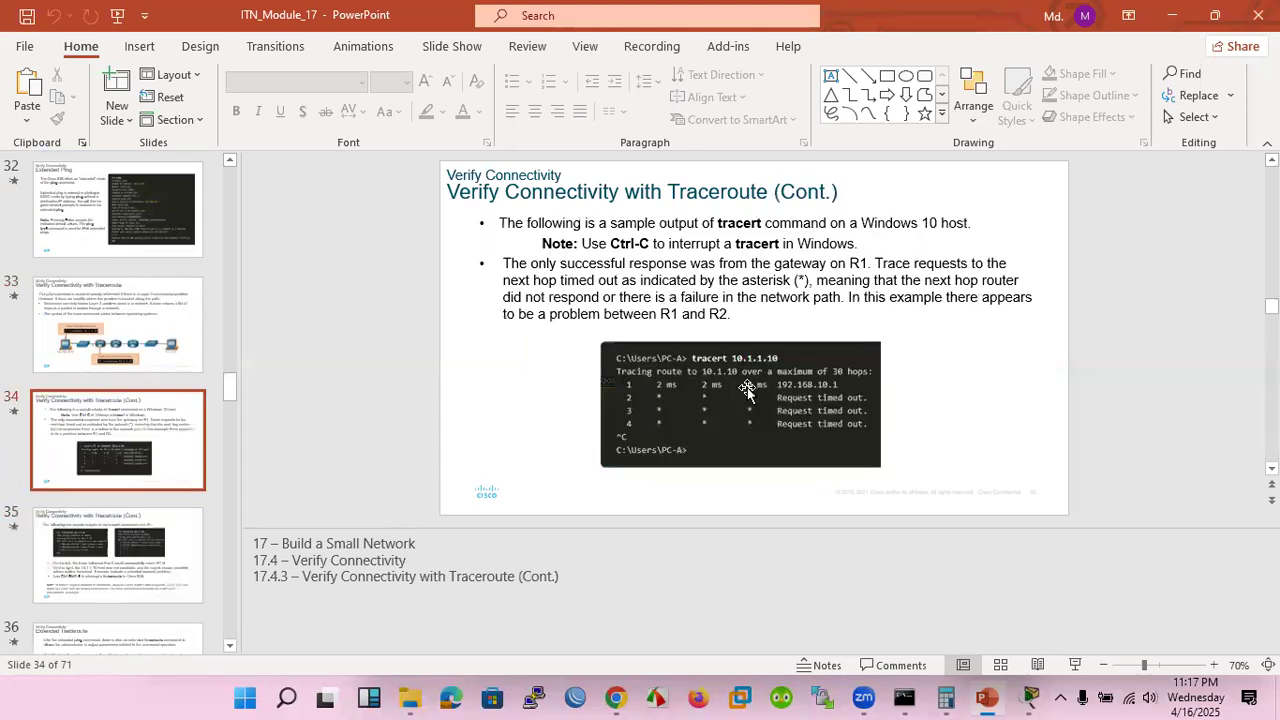
pyautogui.scroll(-1, 747, 389)
pyautogui.scroll(-1, 749, 389)
pyautogui.scroll(-1, 749, 389)
pyautogui.scroll(-1, 749, 389)
pyautogui.scroll(-2, 749, 390)
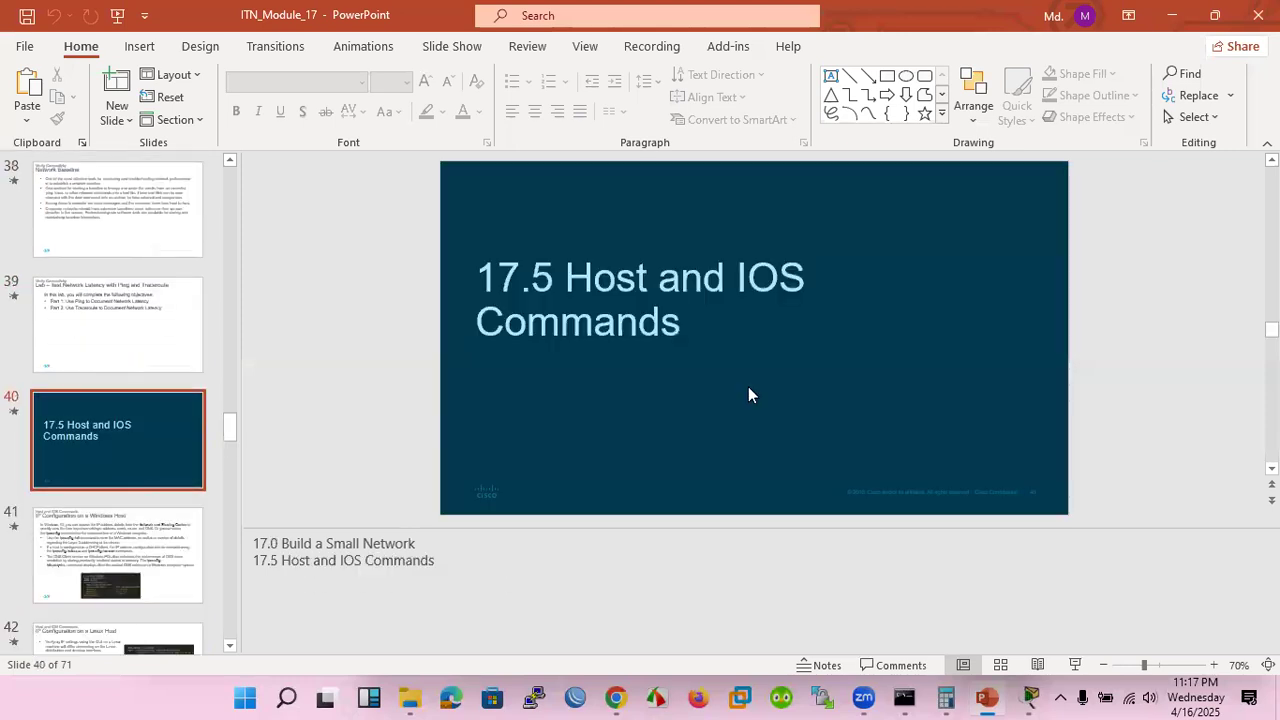
pyautogui.scroll(-1, 748, 395)
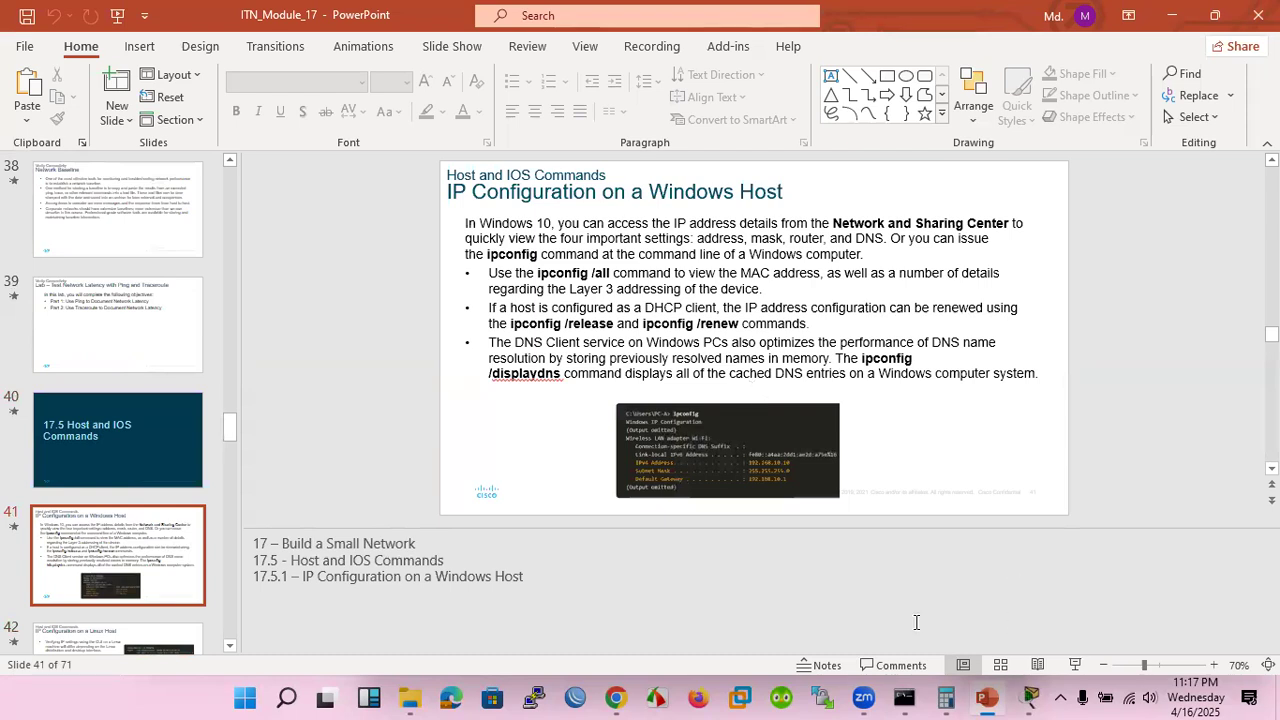
# Switch to the Windows Command Prompt and run ipconfig to list the host's IP settings
pyautogui.moveTo(918, 697)
pyautogui.click(1003, 619)
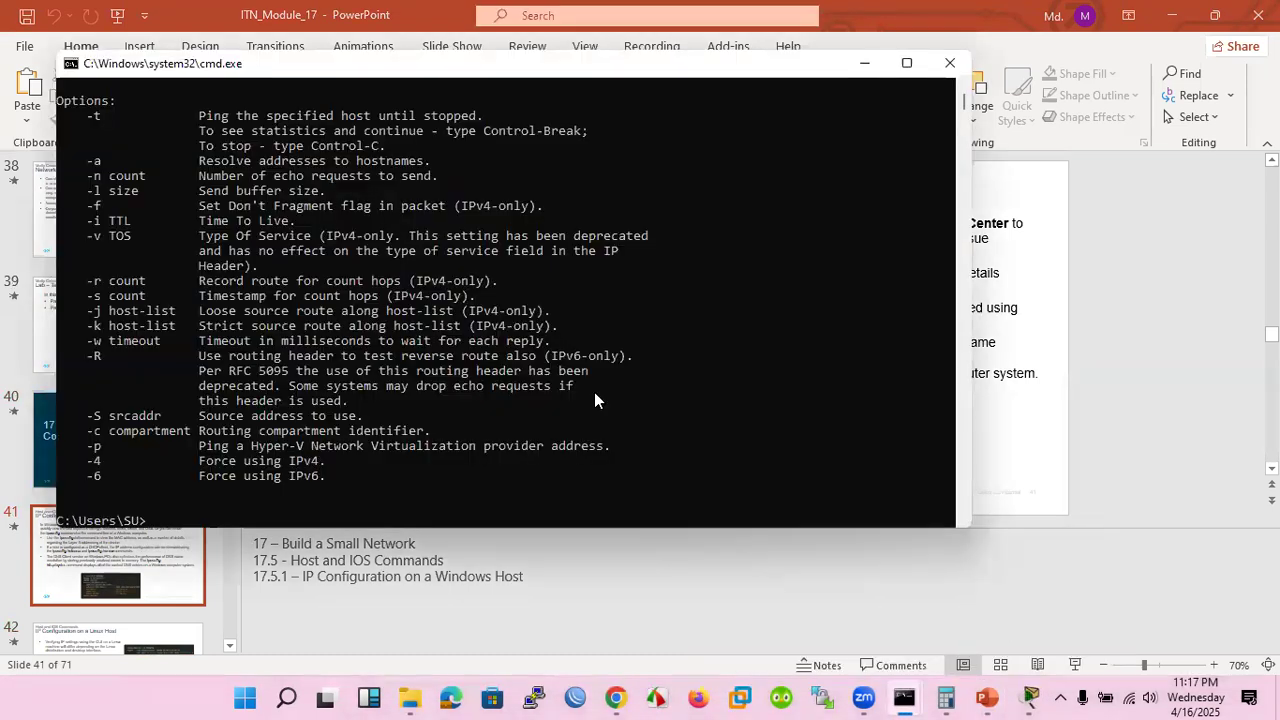
pyautogui.write('ipconfig')
pyautogui.press('Return')
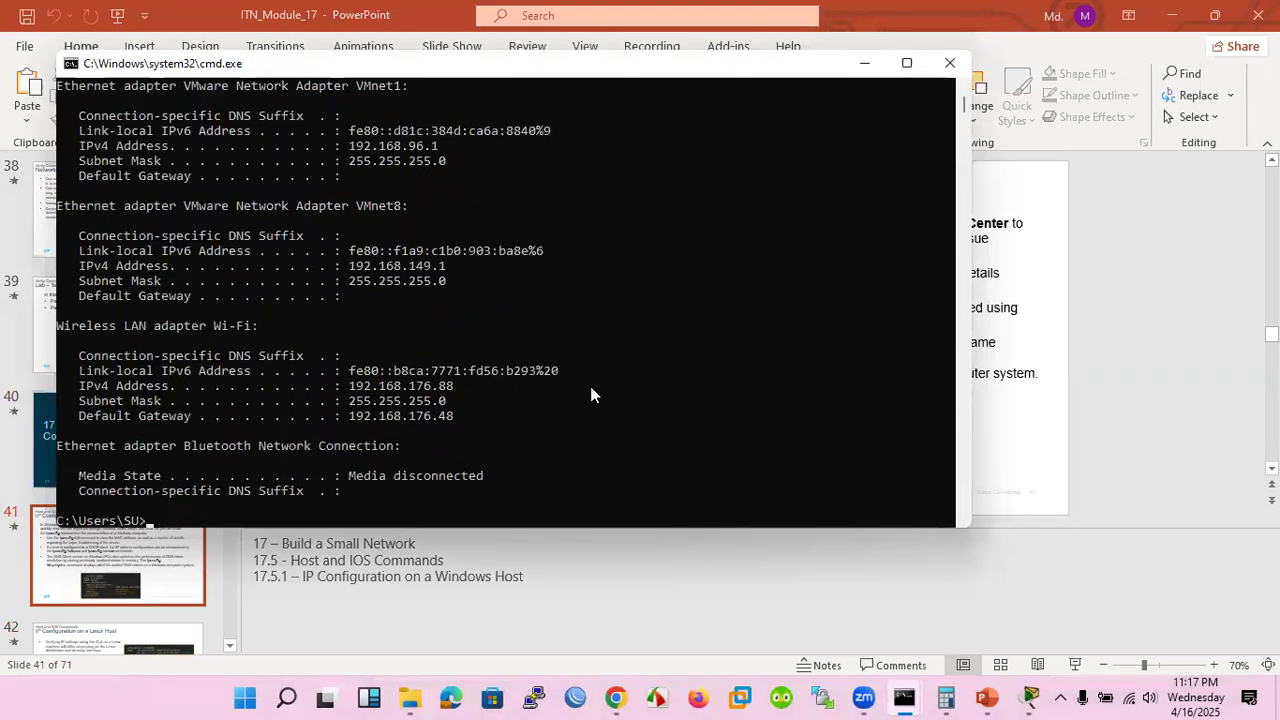
# Run ipconfig /all to list the host's full adapter details
pyautogui.press('Up')
pyautogui.write('/')
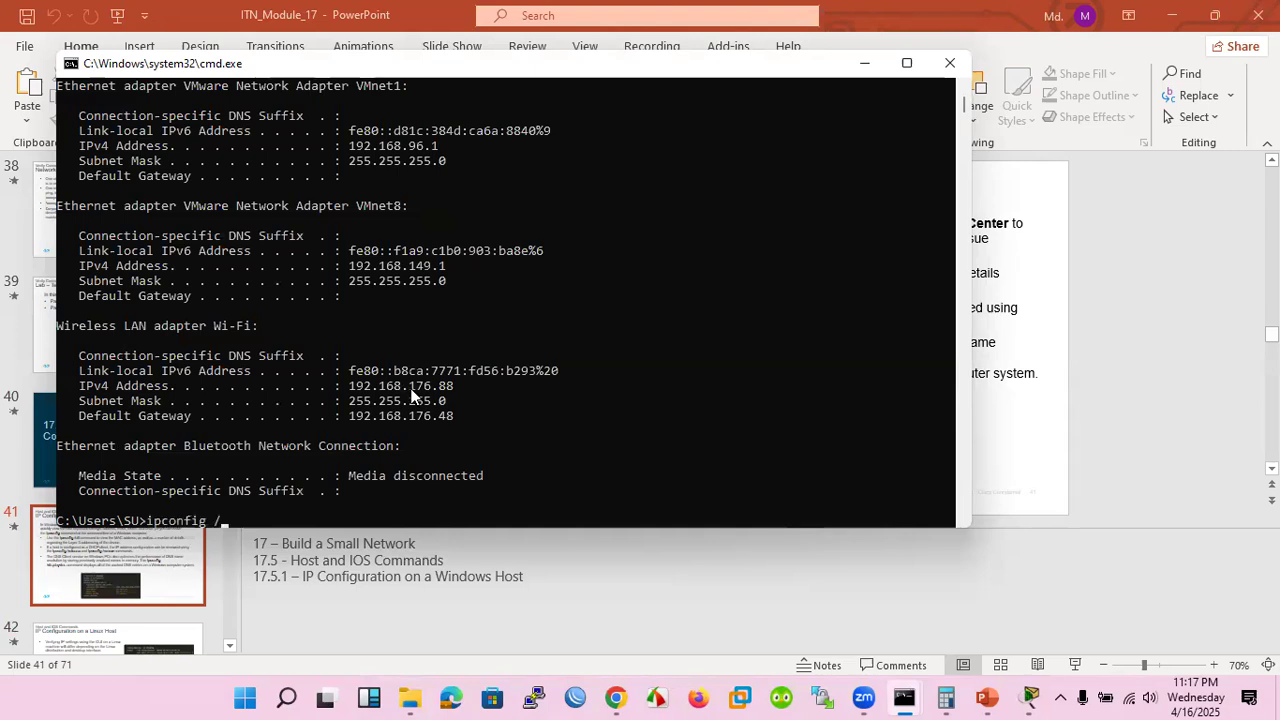
pyautogui.write('all')
pyautogui.press('Return')
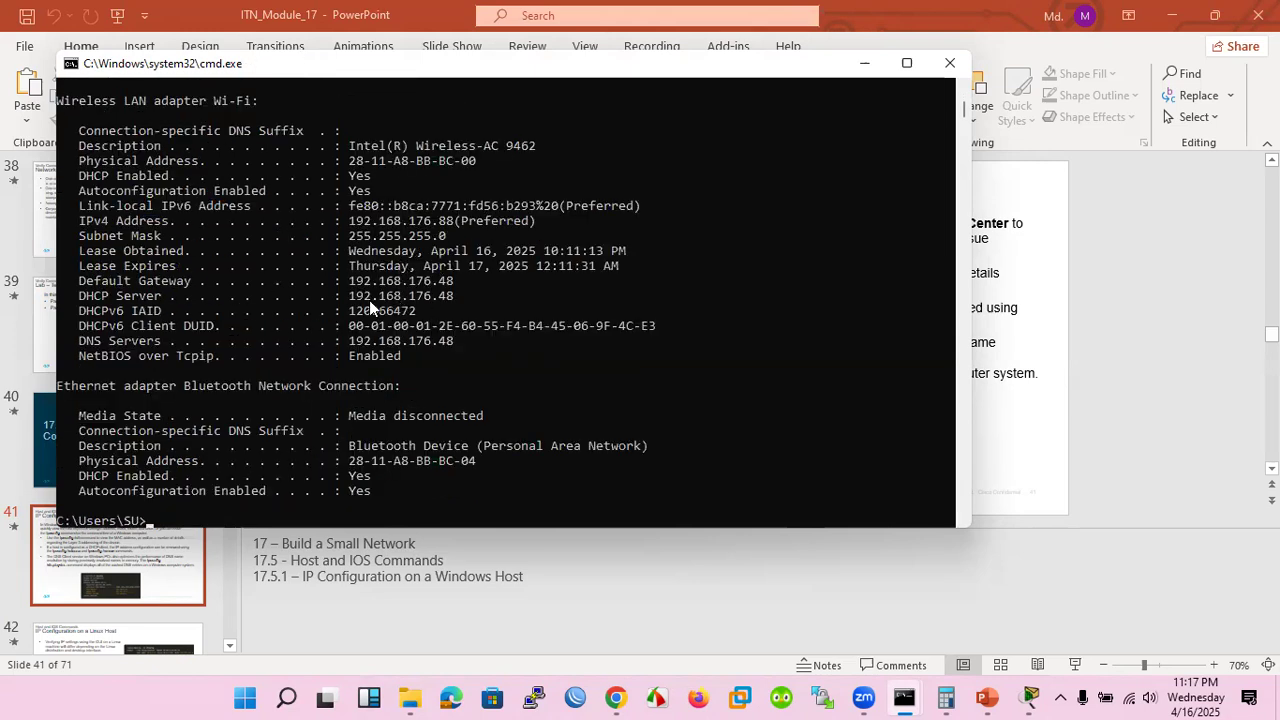
# Return to the PowerPoint presentation and advance through the Linux and macOS host slides to "The arp Command" slide
pyautogui.click(616, 588)
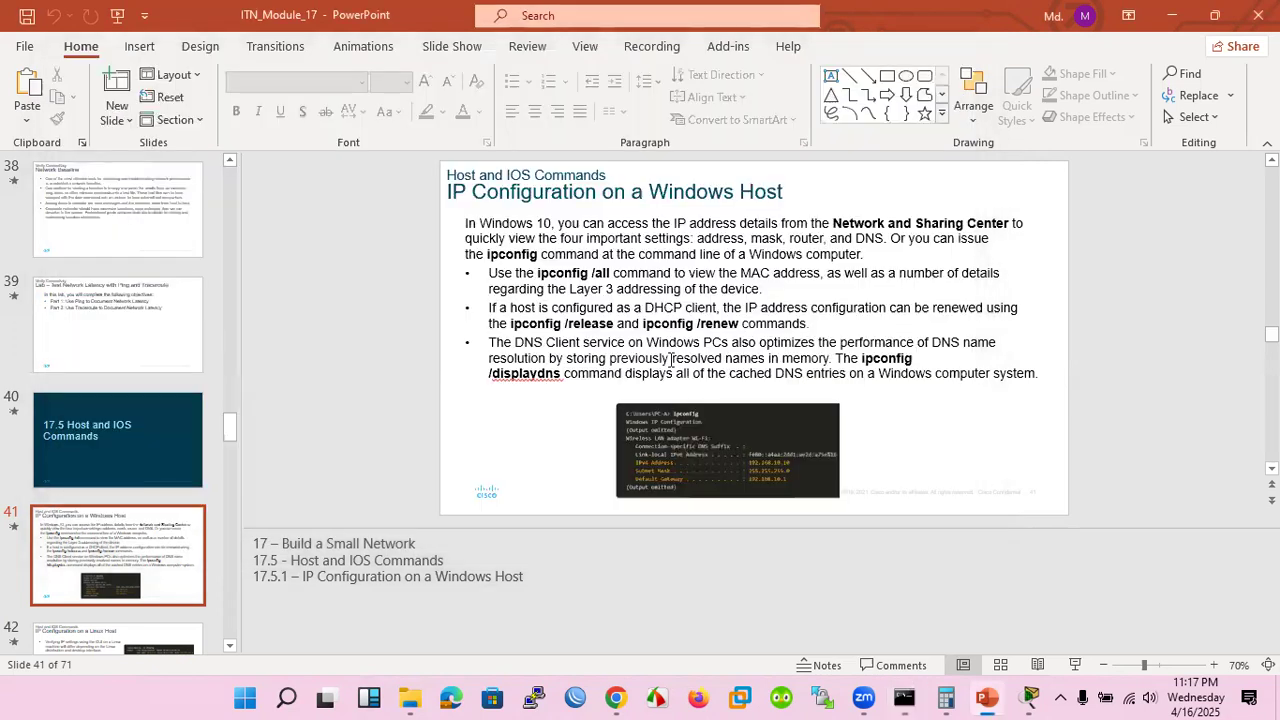
pyautogui.press('pagedown')
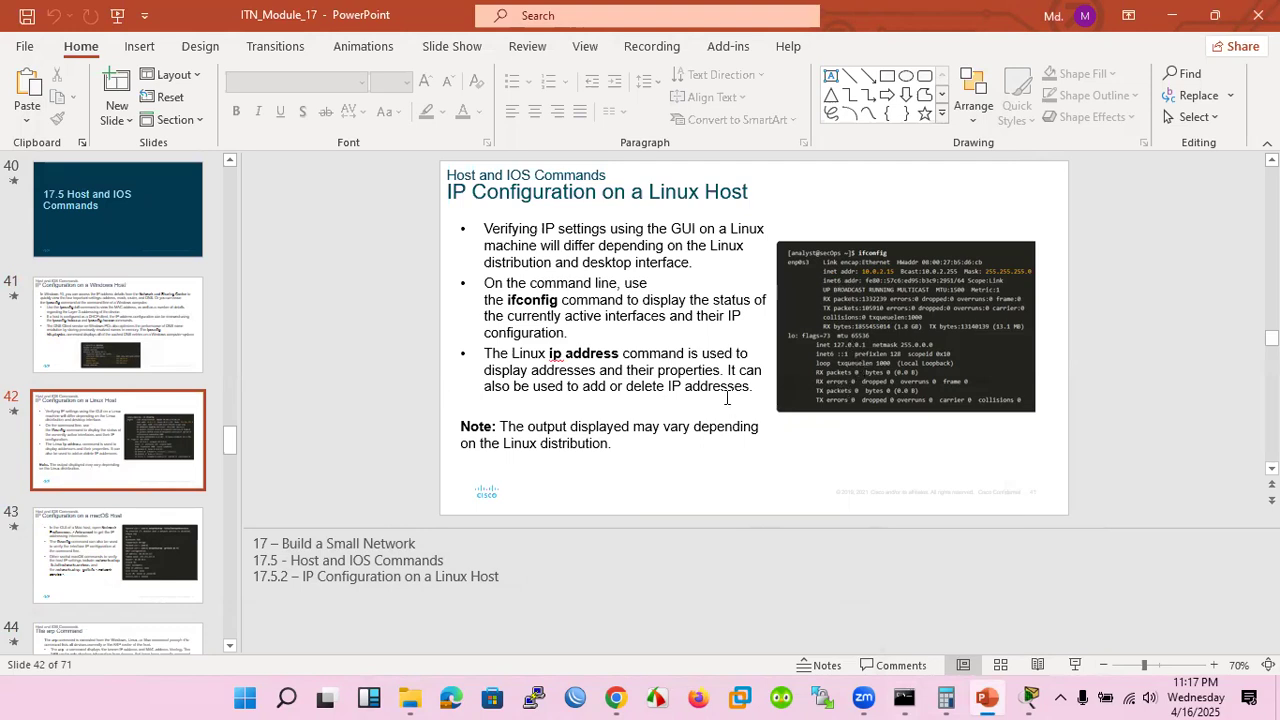
pyautogui.press('pagedown')
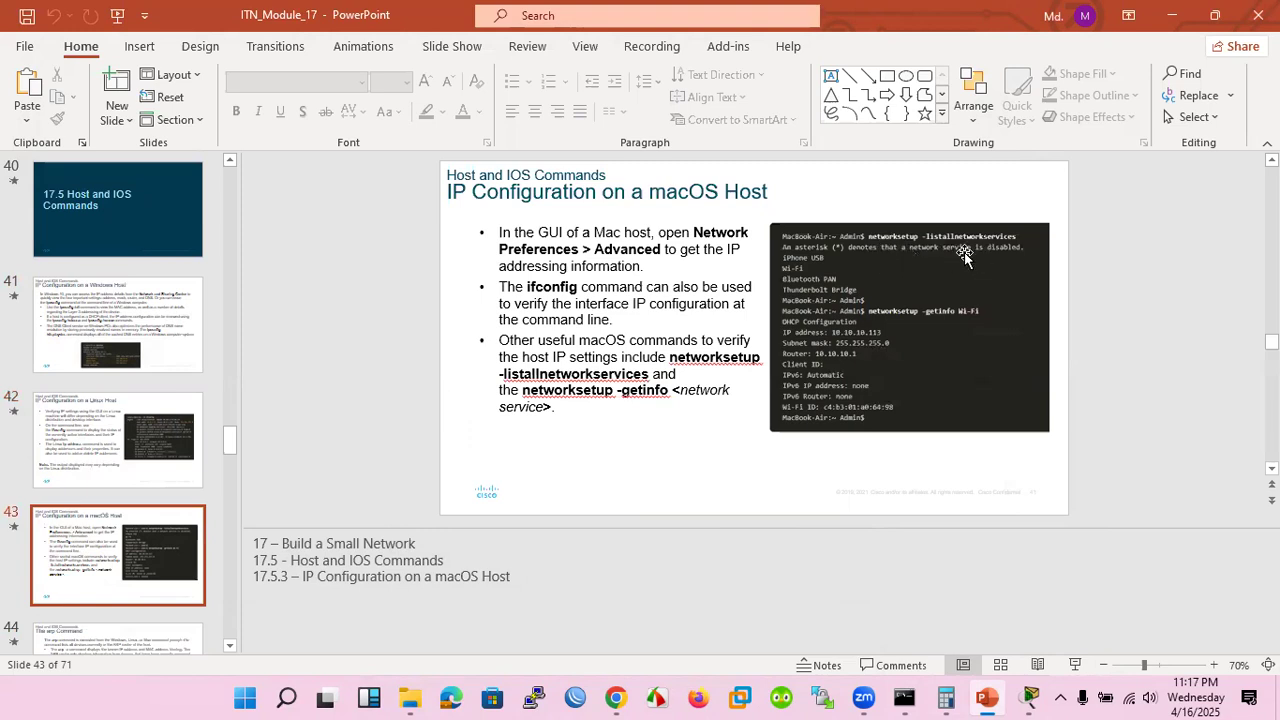
pyautogui.scroll(-1, 964, 256)
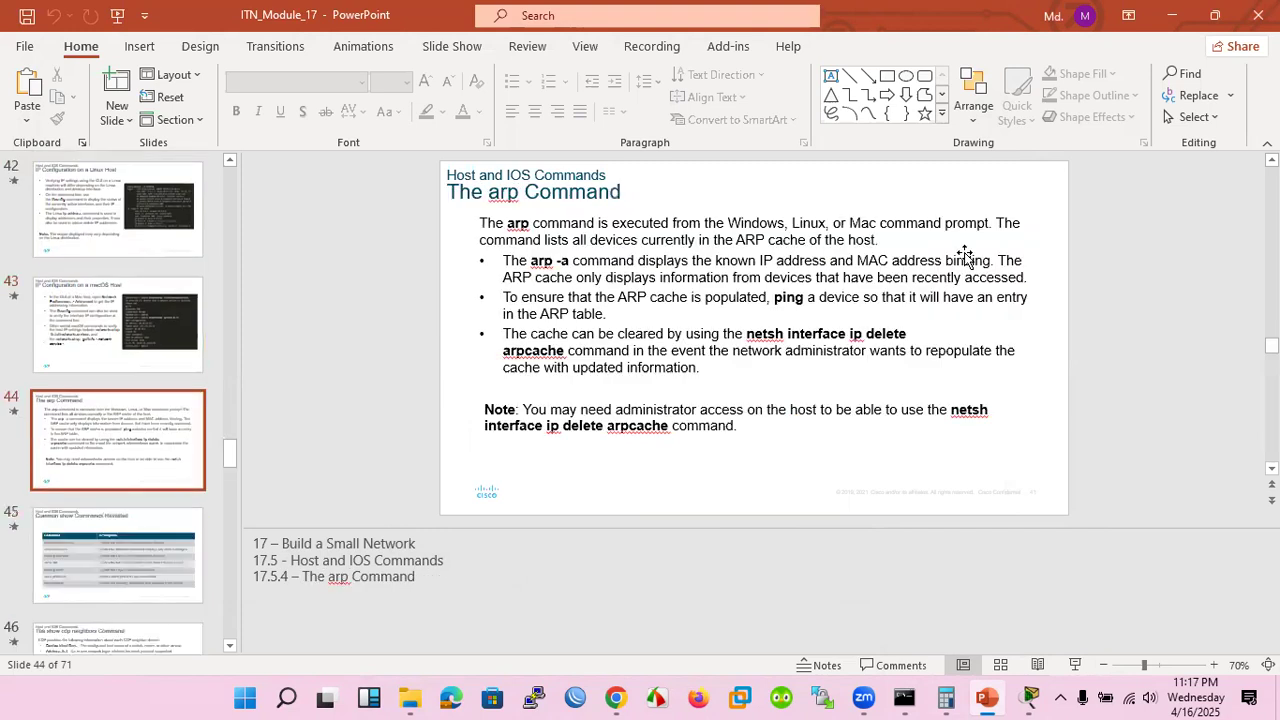
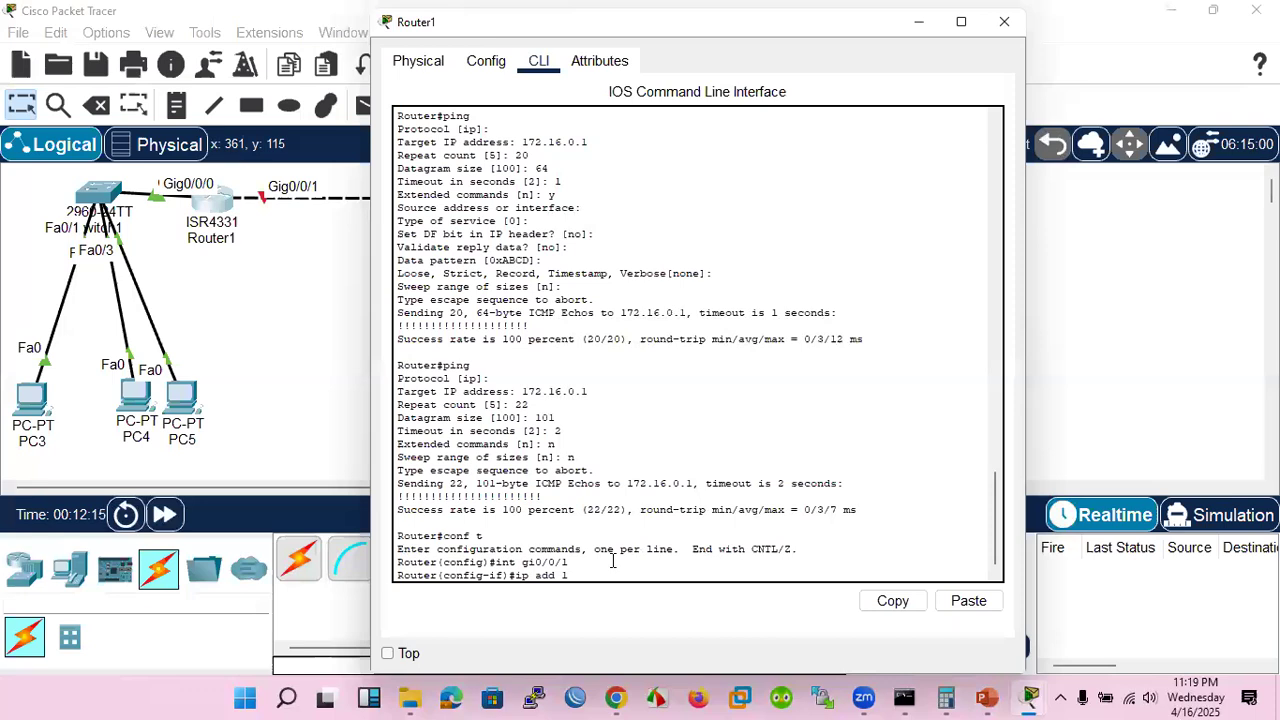
# Assign IP address 192.168.1.1 with mask 255.255.255.0 to Router1's Gi0/0/1 interface and enable the interface
pyautogui.write('168.1.1 255.255.255.0')
pyautogui.press('Return')
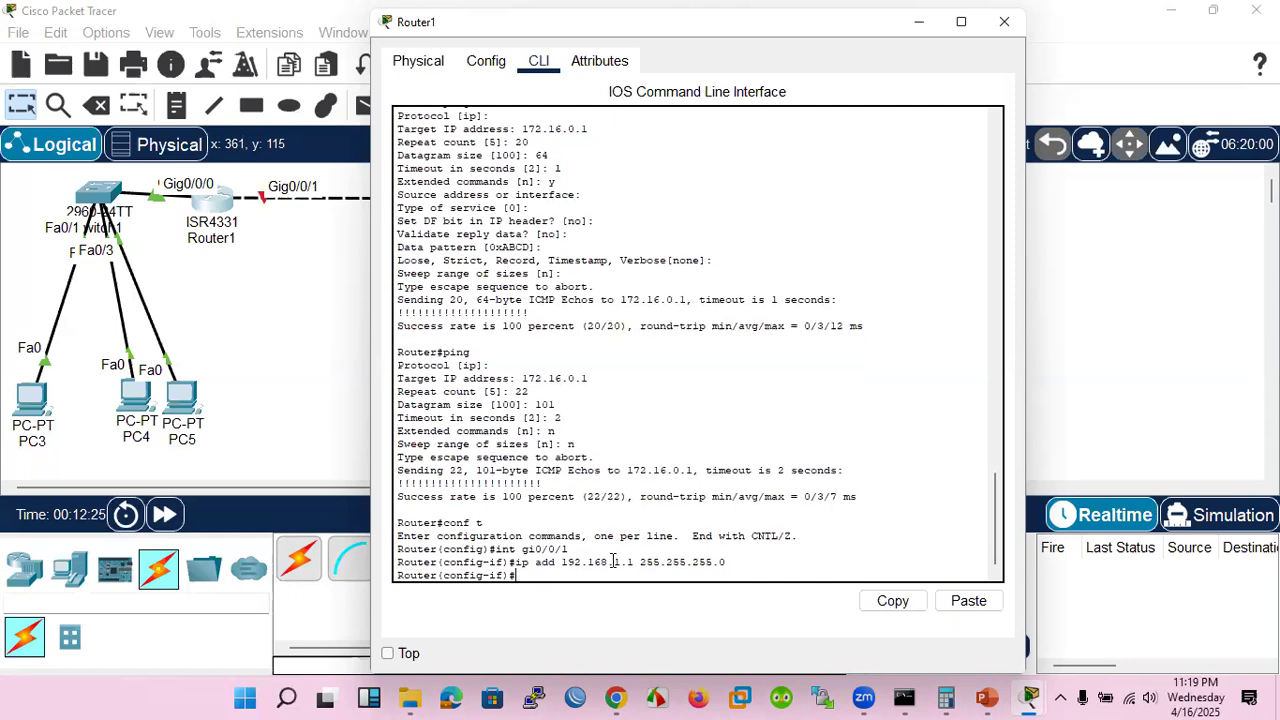
pyautogui.write('no sh')
pyautogui.press('Return')
pyautogui.press('Return')
pyautogui.press('Return')
pyautogui.press('Return')
pyautogui.press('Return')
pyautogui.press('Return')
pyautogui.press('Return')
pyautogui.press('Return')
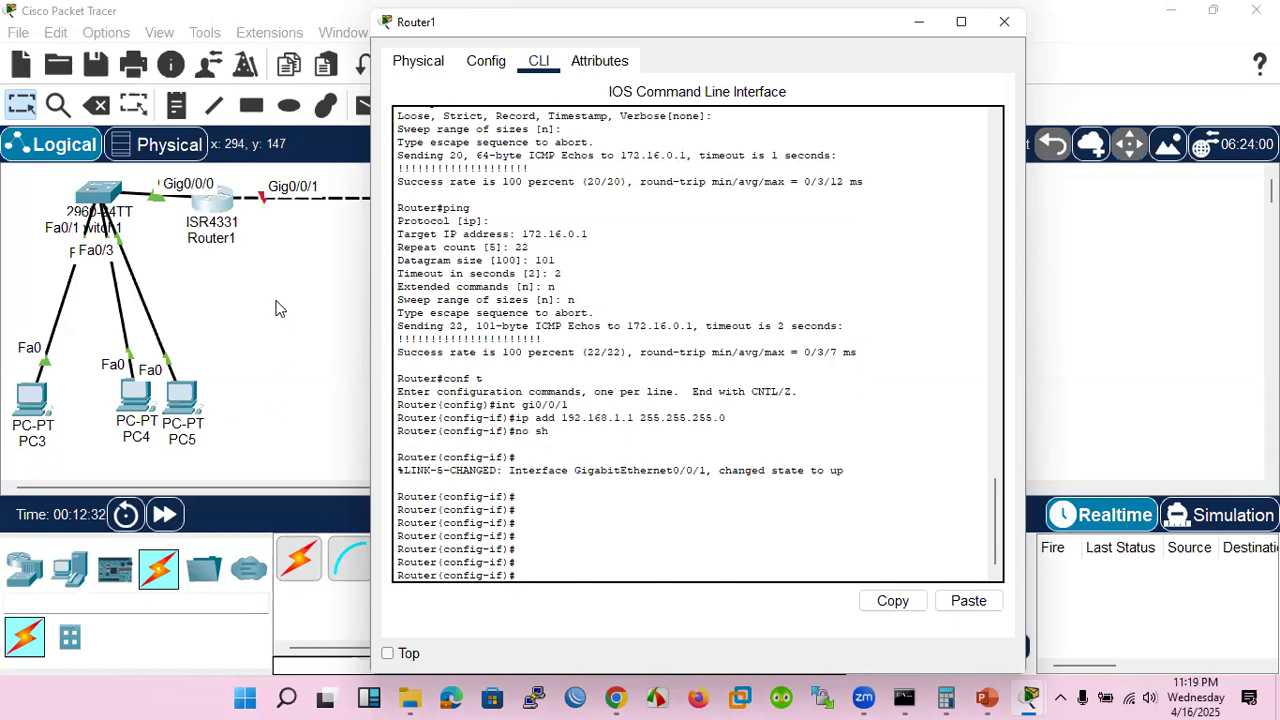
# Open Router0's command line, decline the initial configuration dialog, and move its window to uncover the link between the routers
pyautogui.click(279, 308)
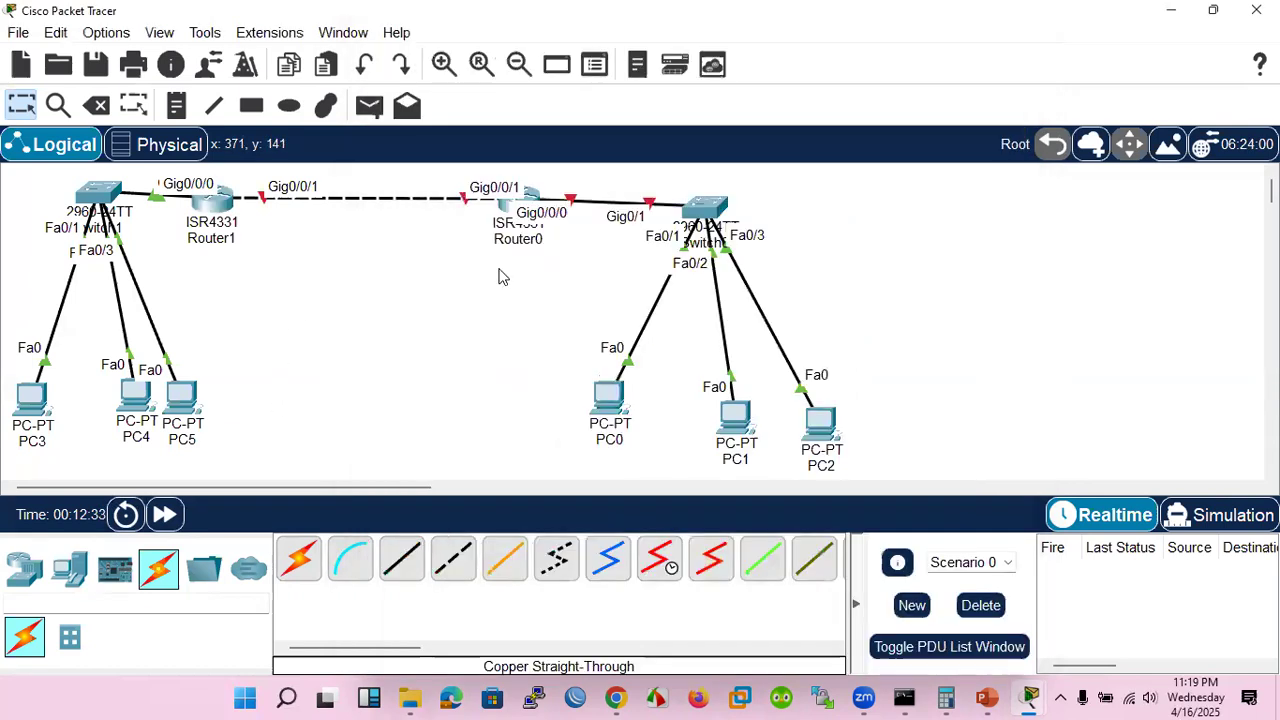
pyautogui.click(517, 206)
pyautogui.click(539, 61)
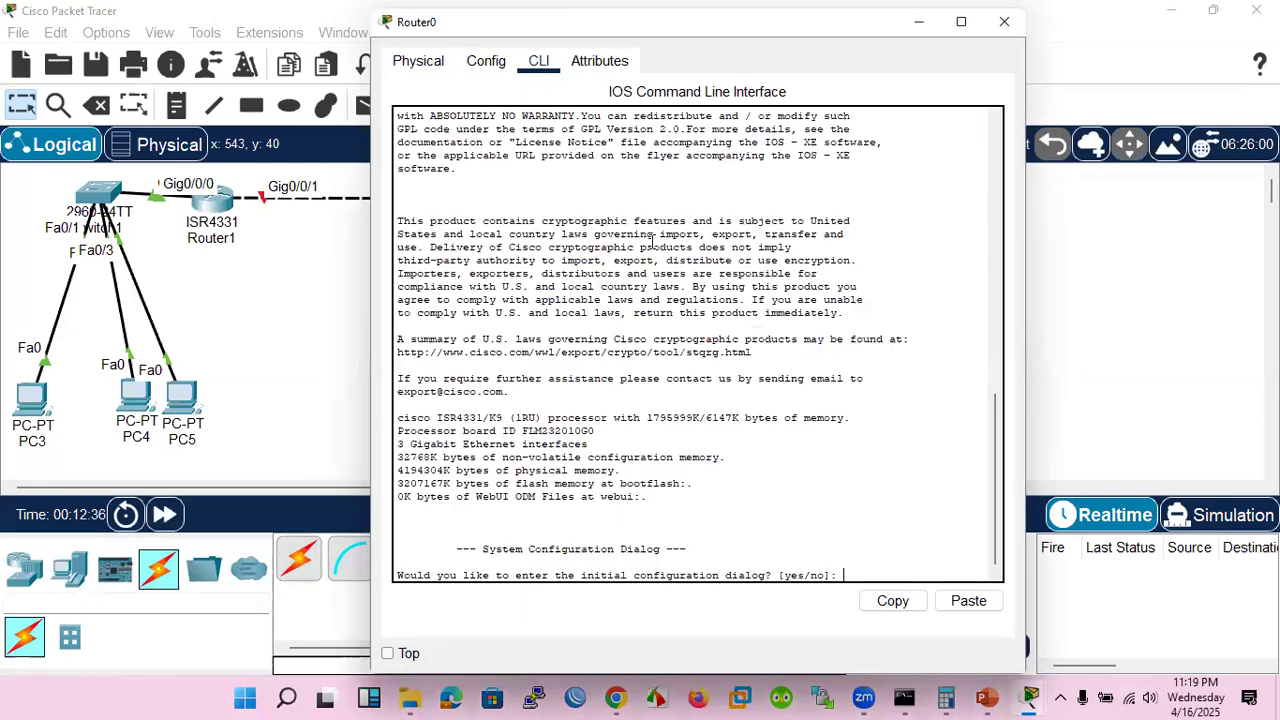
pyautogui.write('no')
pyautogui.press('Return')
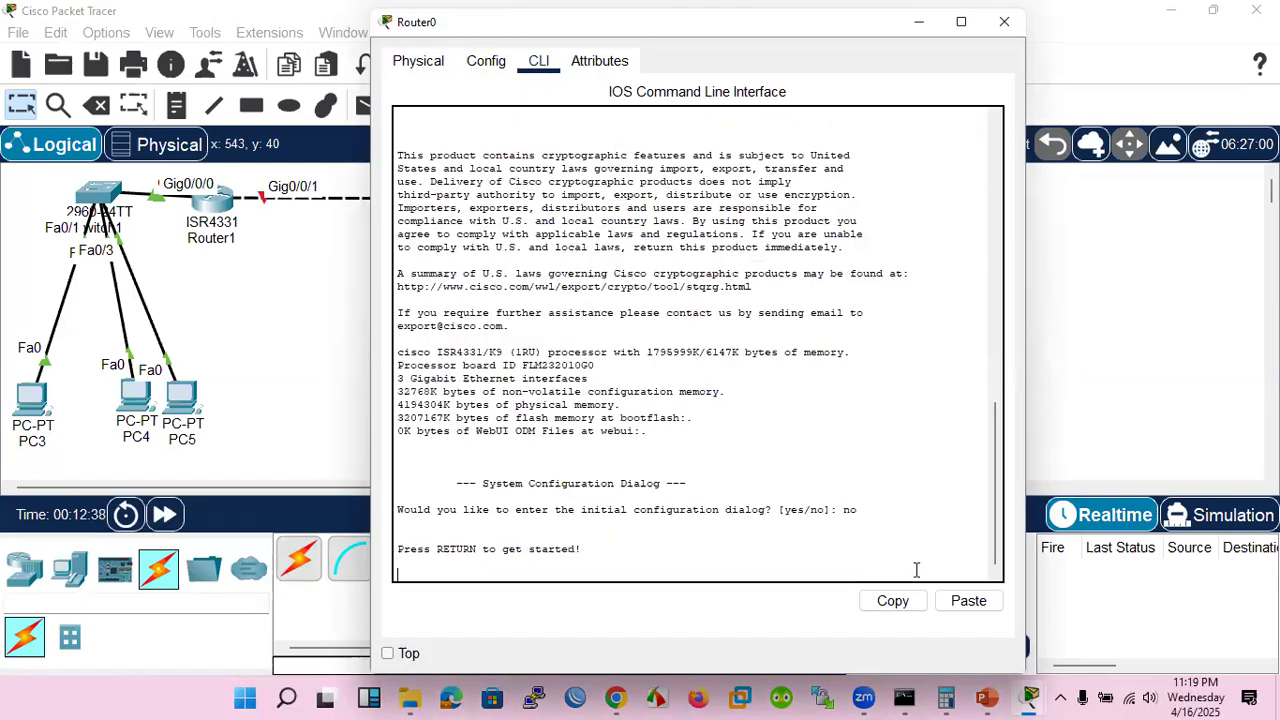
pyautogui.press('Return')
pyautogui.press('Return')
pyautogui.moveTo(435, 37); pyautogui.dragTo(632, 105)
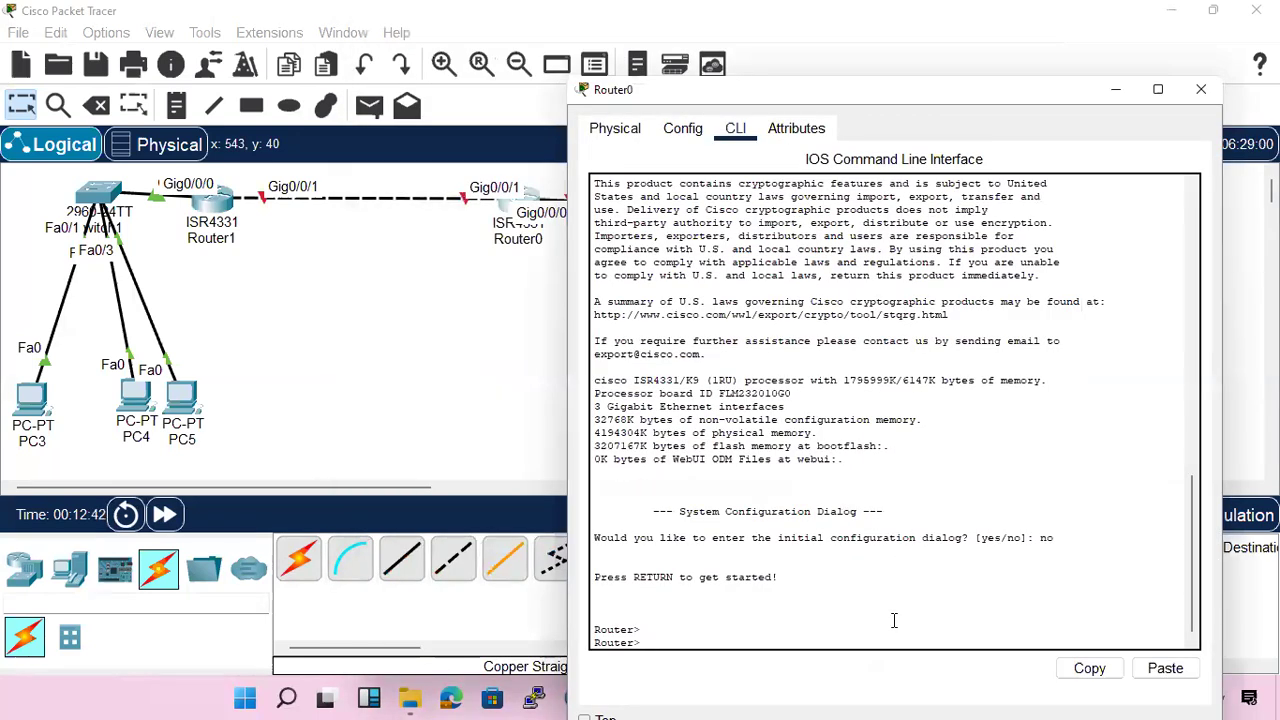
# Enter interface configuration for GigabitEthernet 0/0/1 on Router0 and enable the interface with no shutdown
pyautogui.write('en')
pyautogui.press('Return')
pyautogui.write('c')
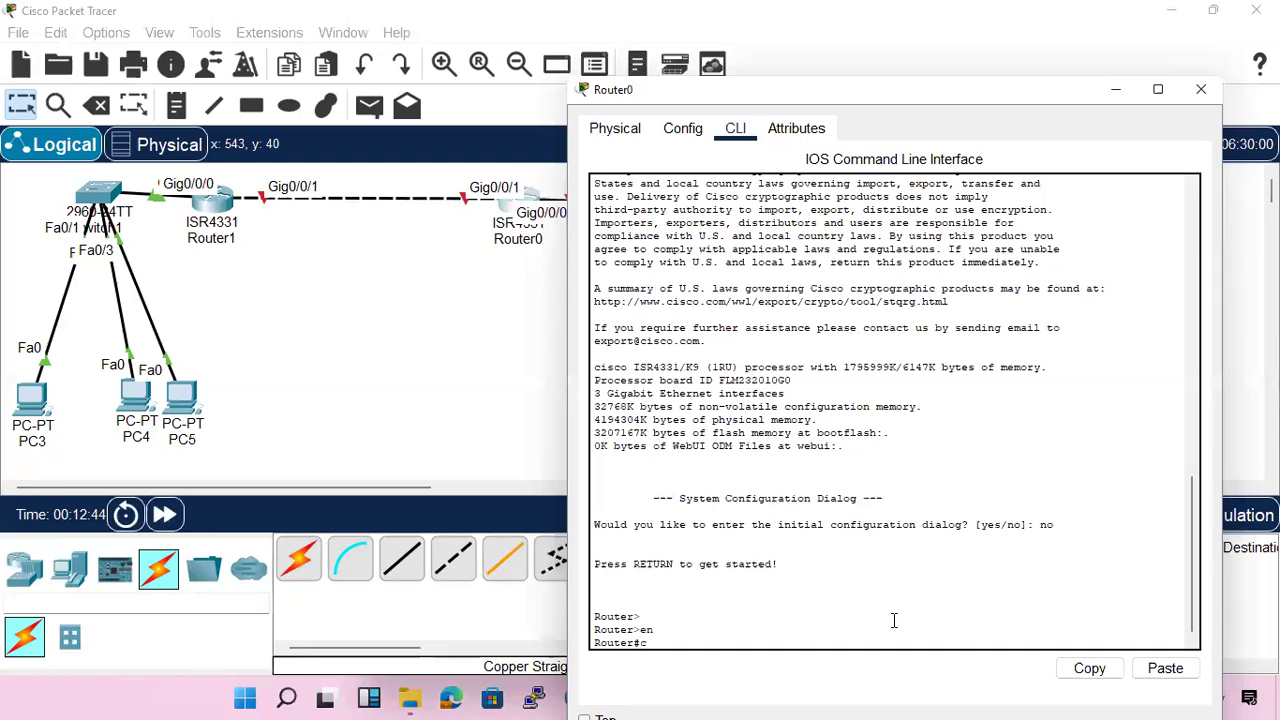
pyautogui.write('onf t')
pyautogui.press('Return')
pyautogui.write('int gi')
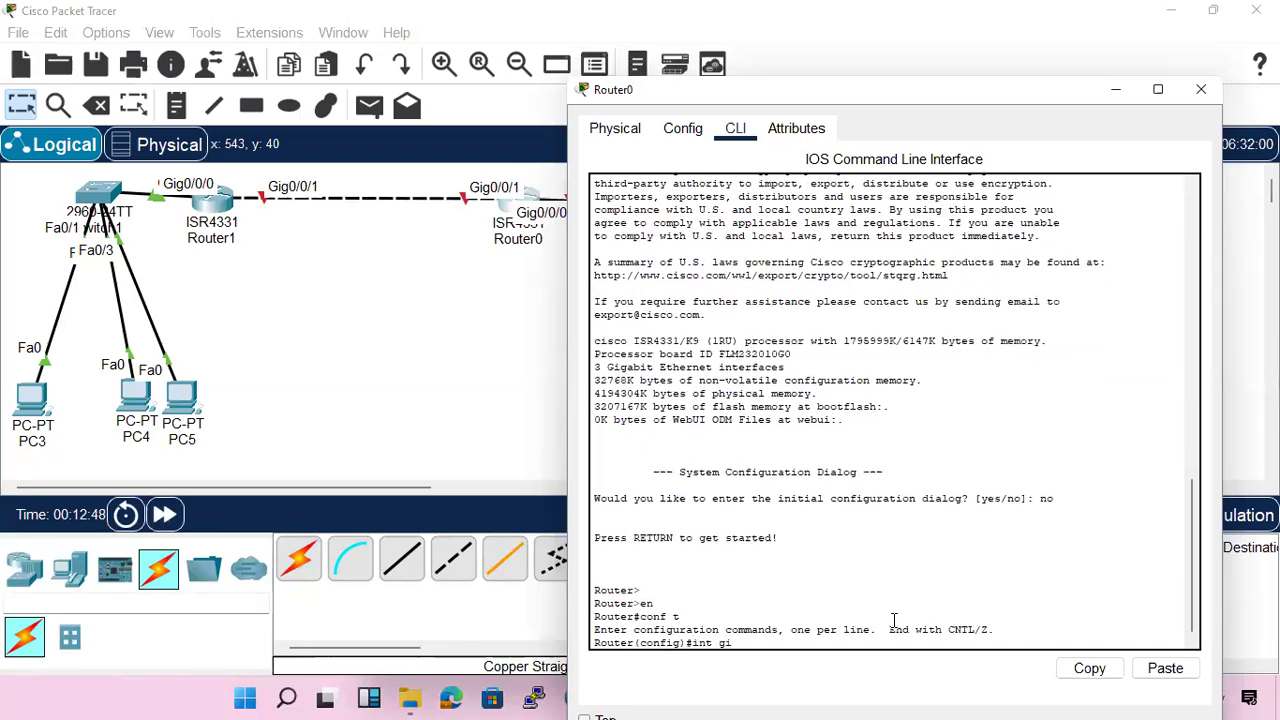
pyautogui.press('Tab')
pyautogui.write('0/0/1')
pyautogui.press('Return')
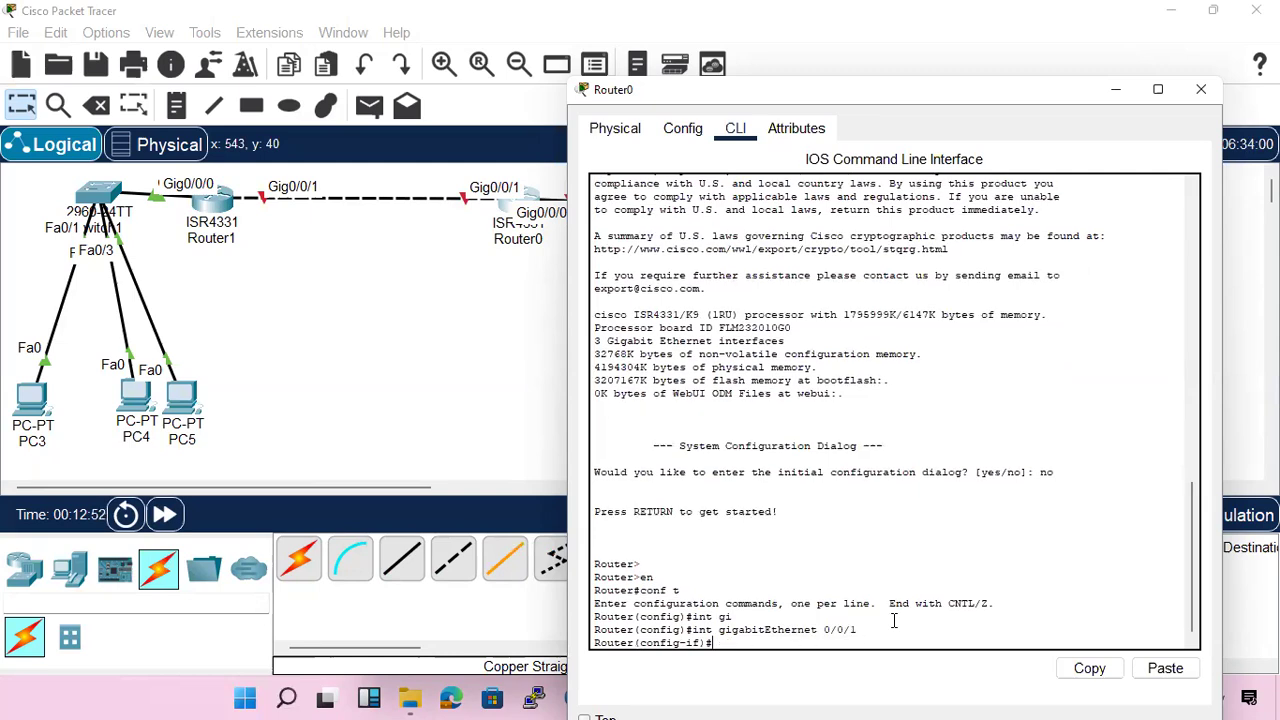
pyautogui.write('no sh')
pyautogui.press('Return')
pyautogui.press('Return')
pyautogui.press('Return')
pyautogui.press('Return')
pyautogui.press('Return')
pyautogui.press('Return')
# Assign IP address 192.168.1.2 with mask 255.255.255.0 to Router0's GigabitEthernet 0/0/1 and leave configuration mode
pyautogui.write('ip add')
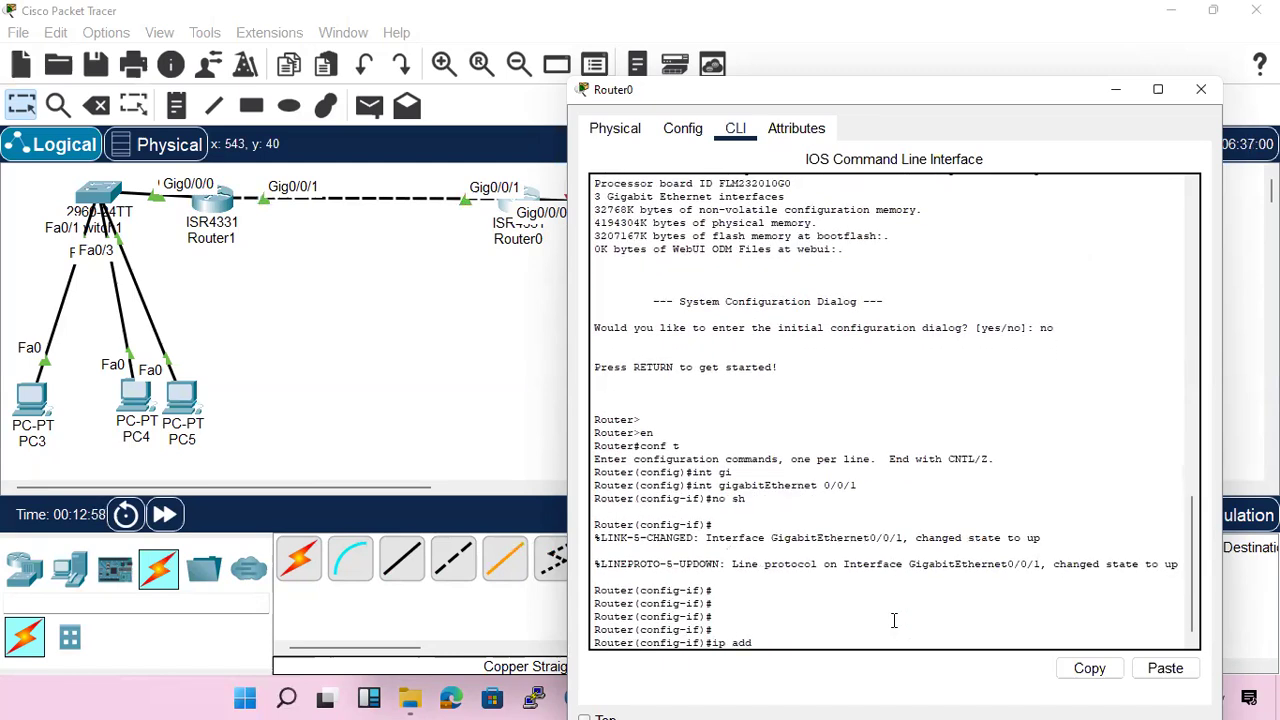
pyautogui.write(' 192.168.1.2 255.255.255.0')
pyautogui.press('Return')
pyautogui.press('Return')
pyautogui.press('Return')
pyautogui.press('Return')
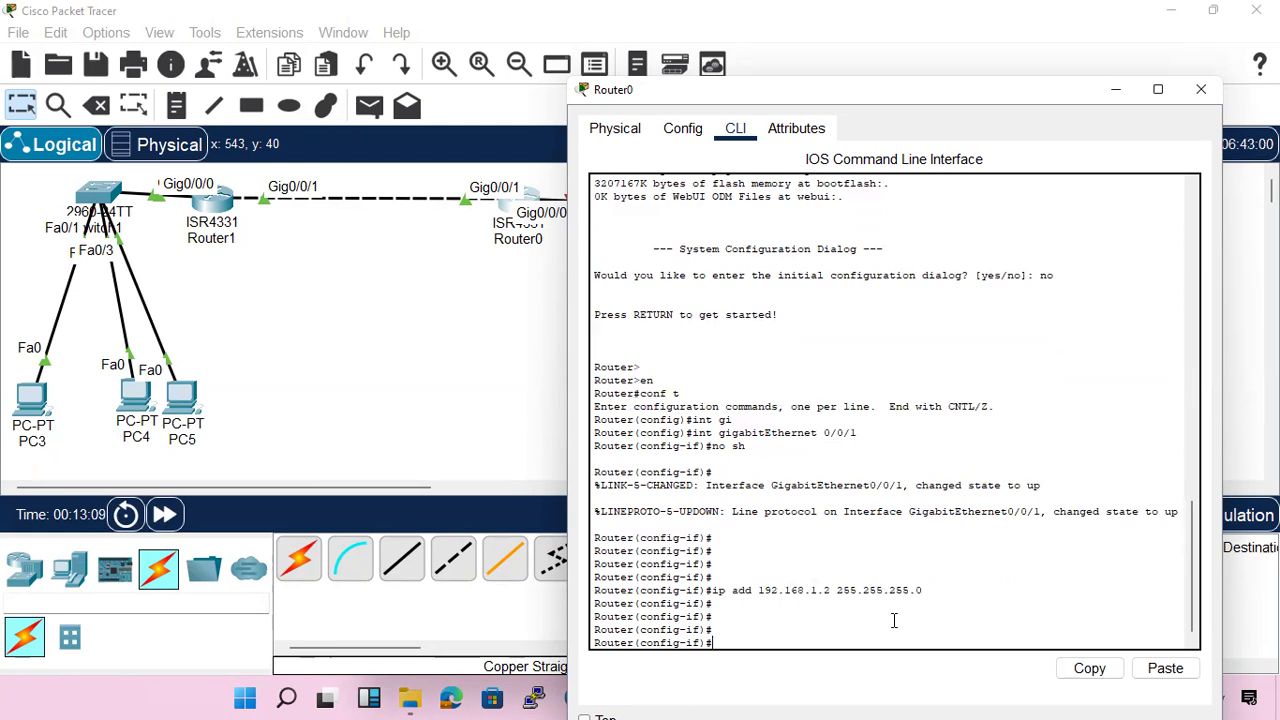
pyautogui.hotkey('ctrl', 'z')
pyautogui.press('Return')
pyautogui.press('Return')
pyautogui.press('Return')
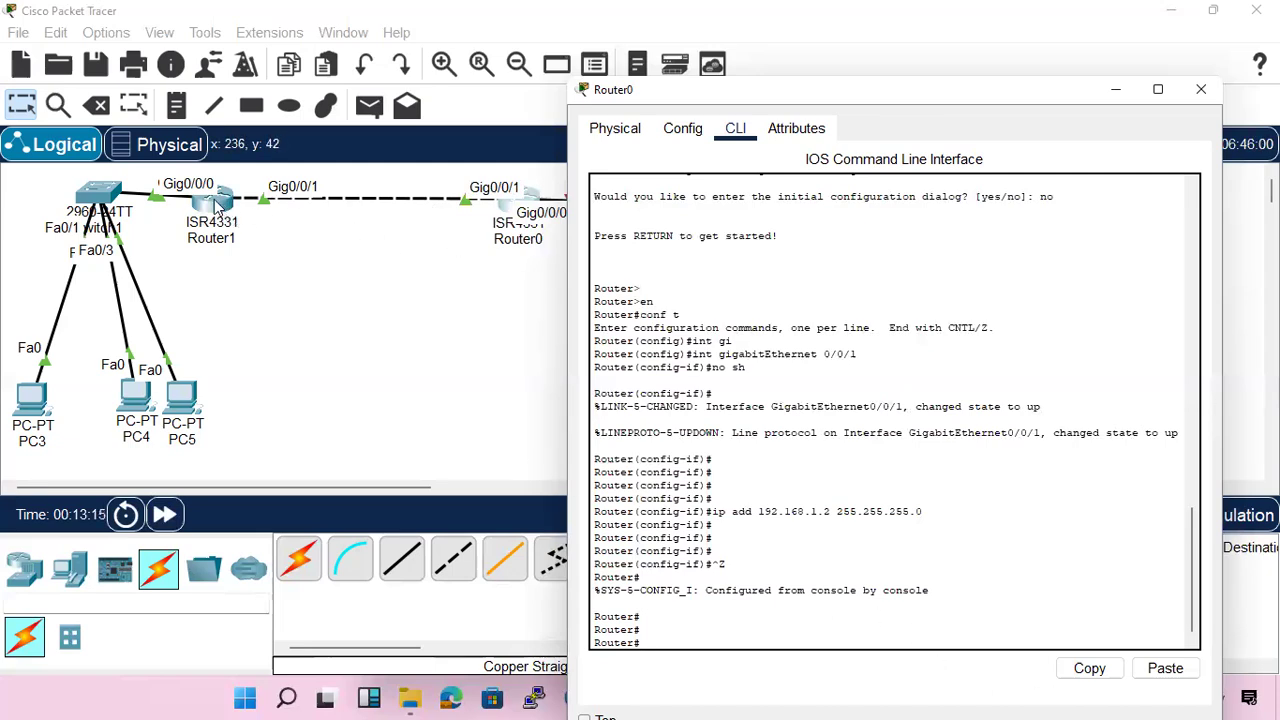
# Return to Router1's command line and exit interface configuration to privileged EXEC mode
pyautogui.click(214, 205)
pyautogui.press('Return')
pyautogui.press('Return')
pyautogui.press('Return')
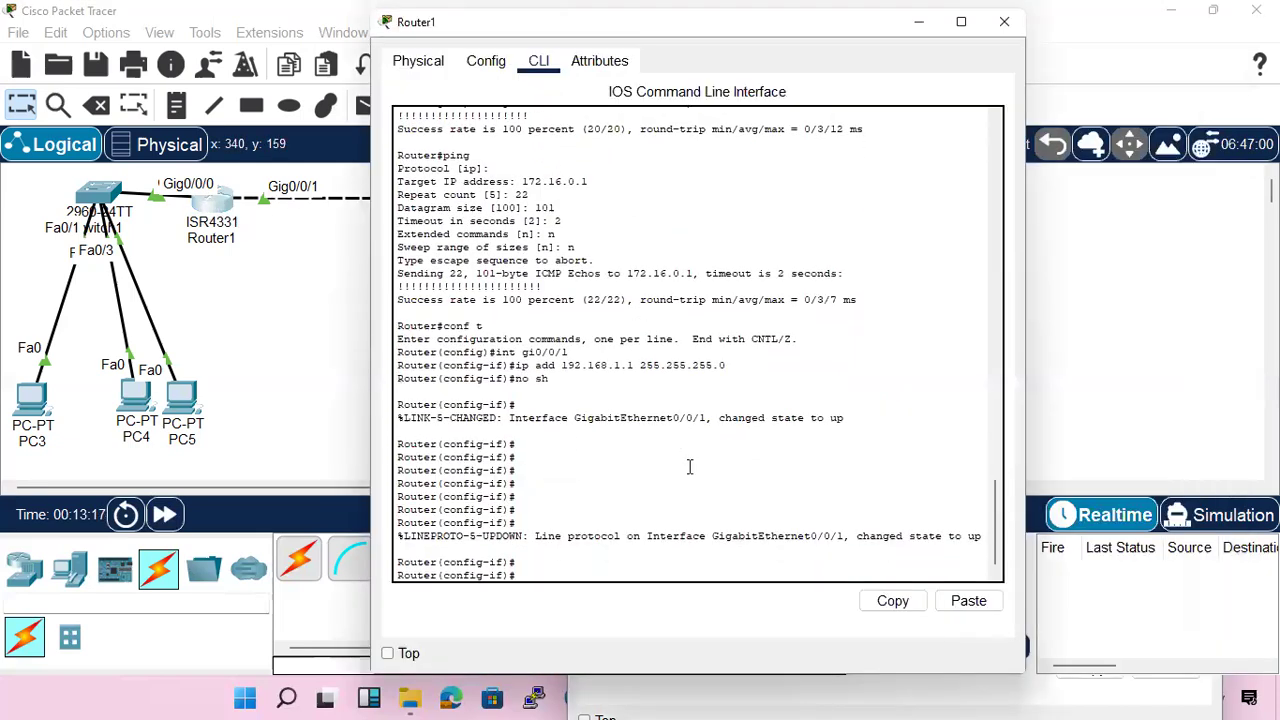
pyautogui.hotkey('ctrl', 'z')
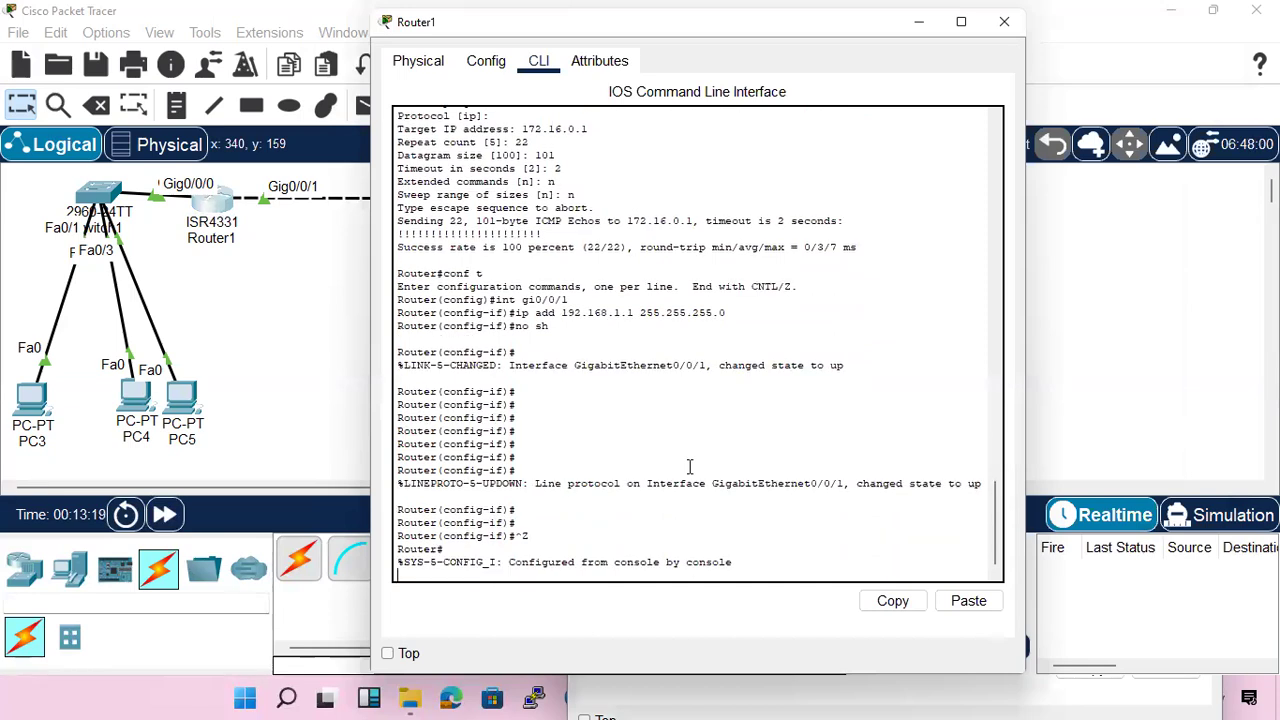
pyautogui.press('Return')
pyautogui.press('Return')
pyautogui.press('Return')
# Run show cdp neighbors on Router1 and highlight the neighboring router's Device ID
pyautogui.write('sh ')
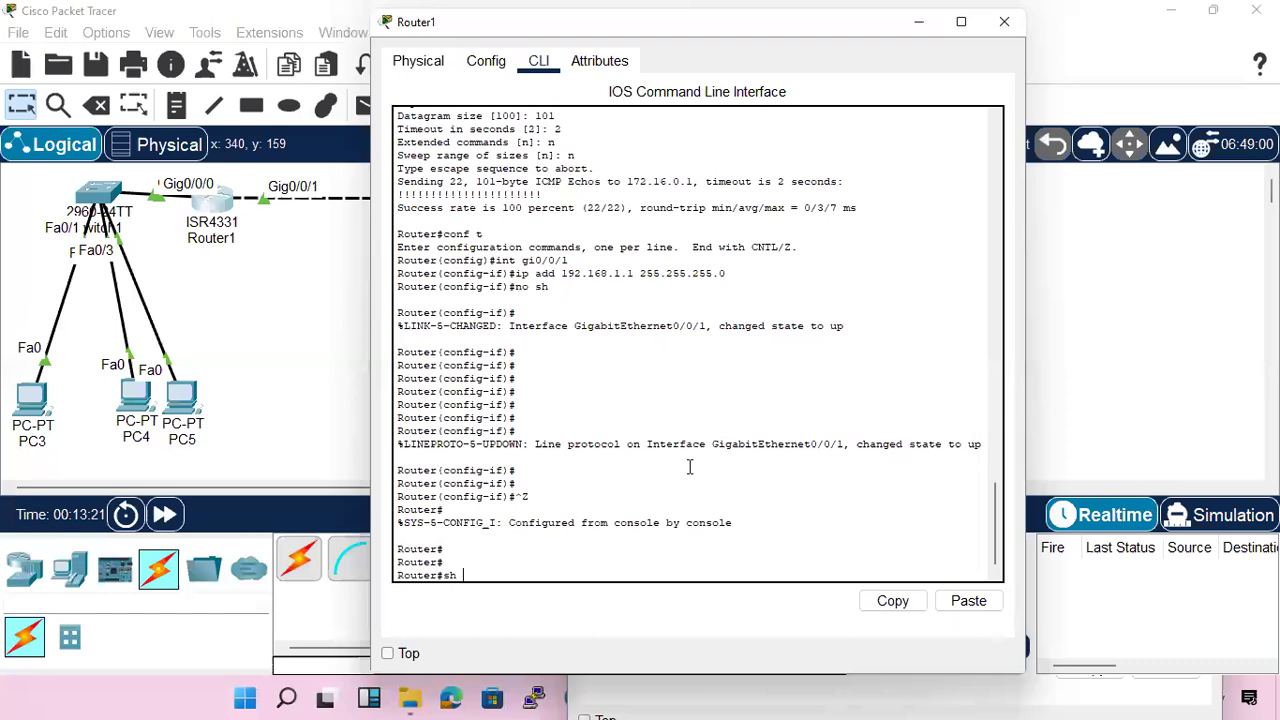
pyautogui.write('cdp nei')
pyautogui.press('Return')
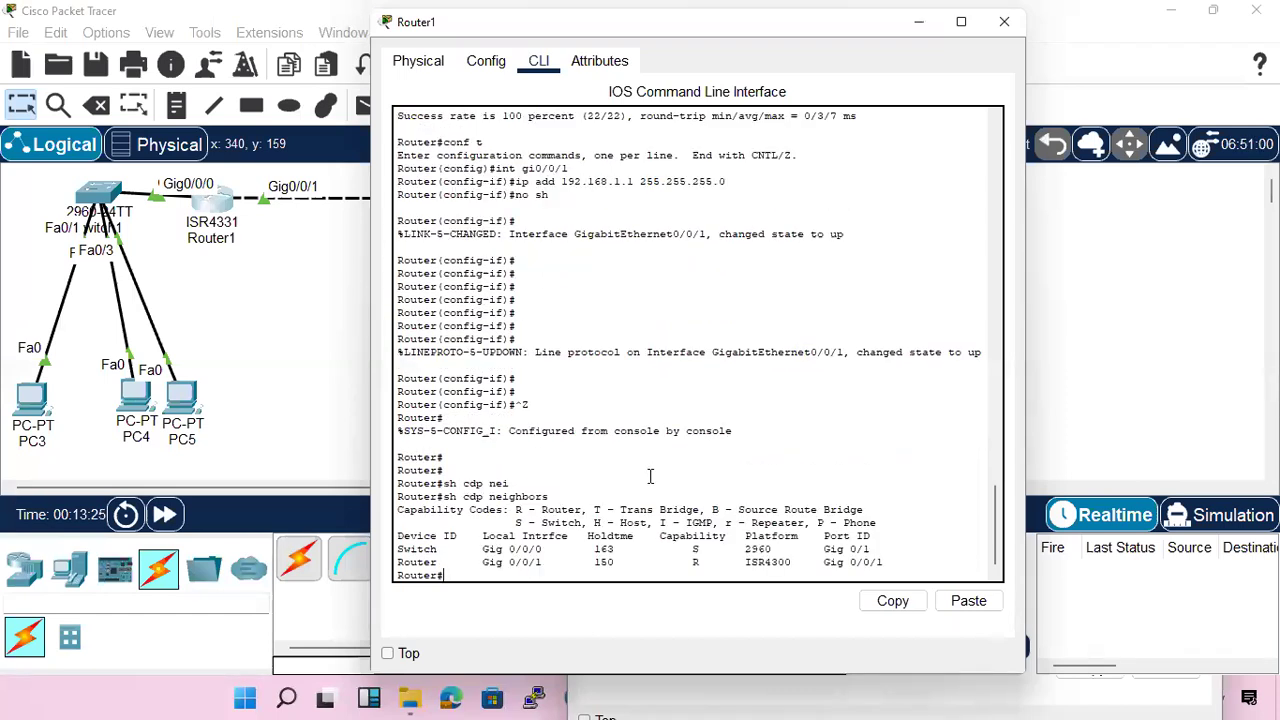
pyautogui.moveTo(399, 549); pyautogui.dragTo(438, 563)
# Set Router0's hostname to R2 in global configuration mode, then leave configuration mode
pyautogui.click(279, 390)
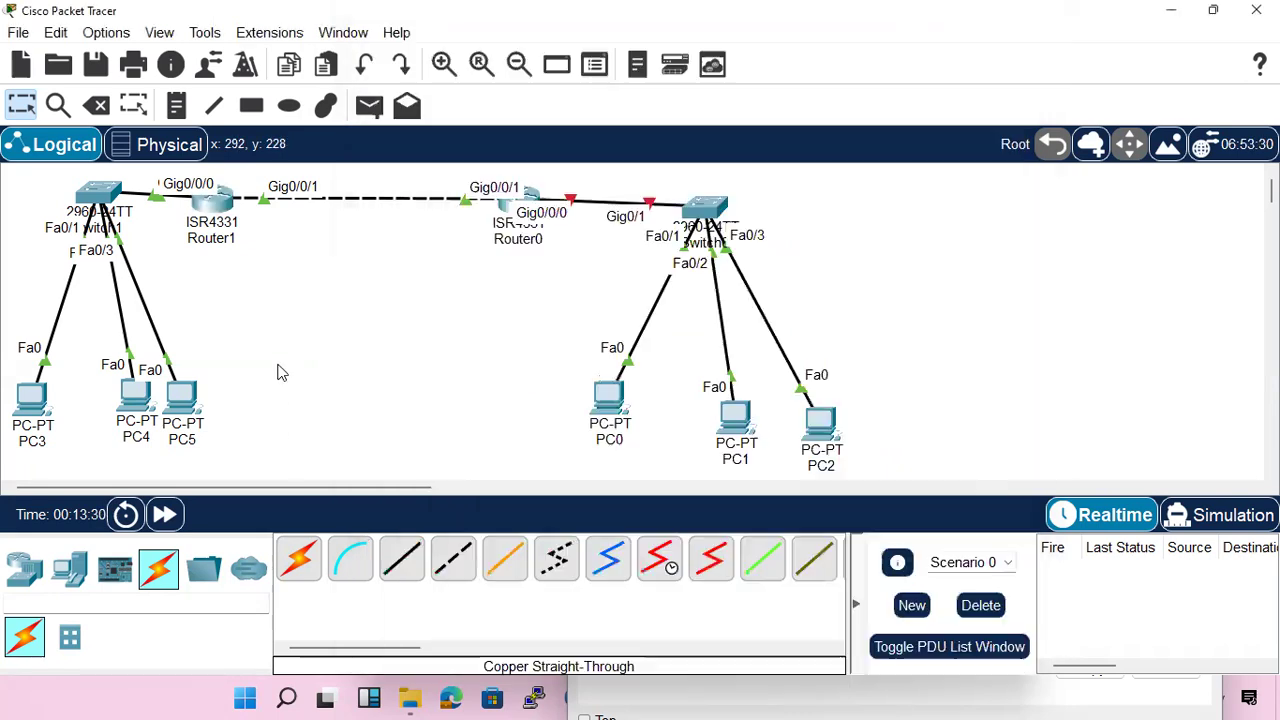
pyautogui.click(510, 215)
pyautogui.click(785, 618)
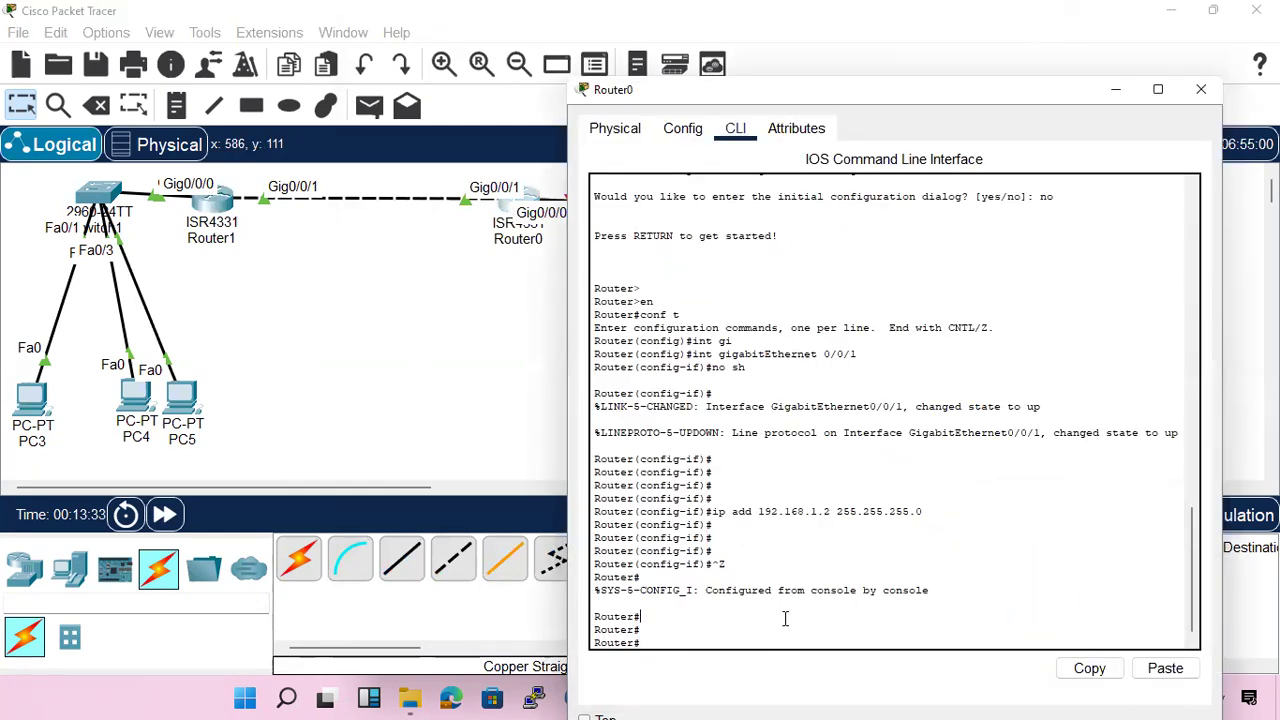
pyautogui.write('conf t')
pyautogui.press('Return')
pyautogui.write('ho')
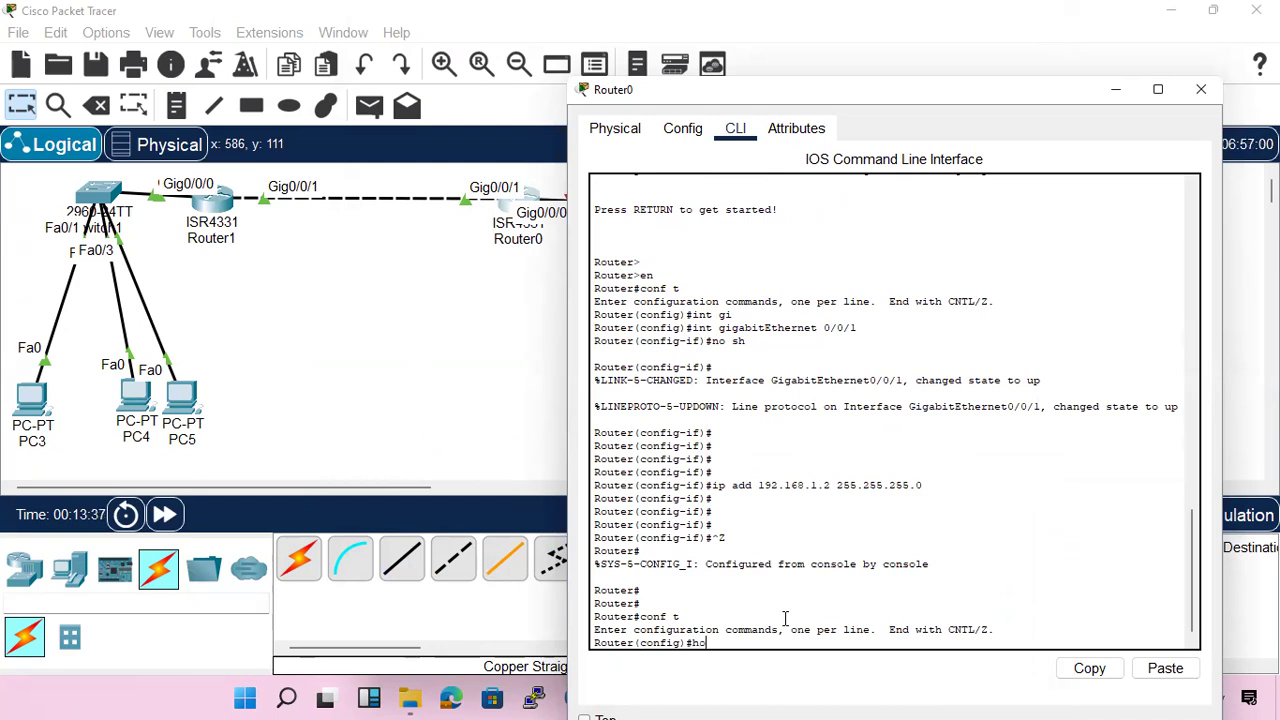
pyautogui.press('Tab')
pyautogui.write('R')
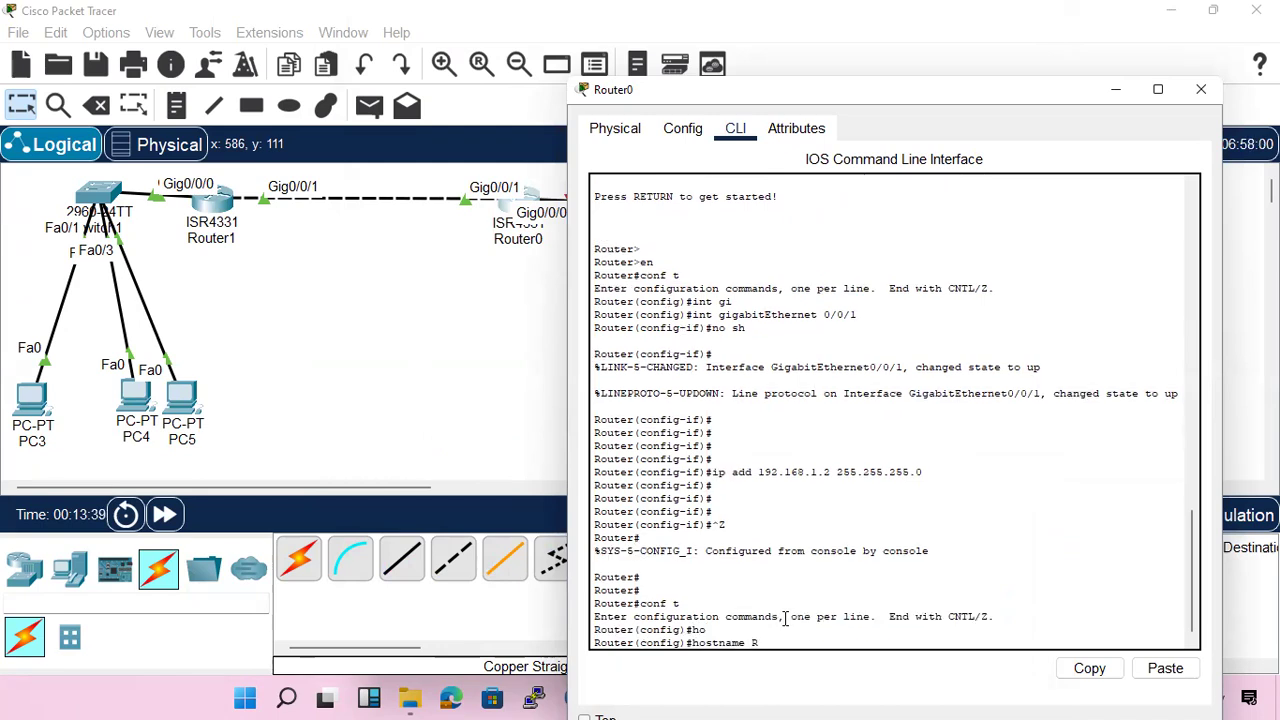
pyautogui.press('Return')
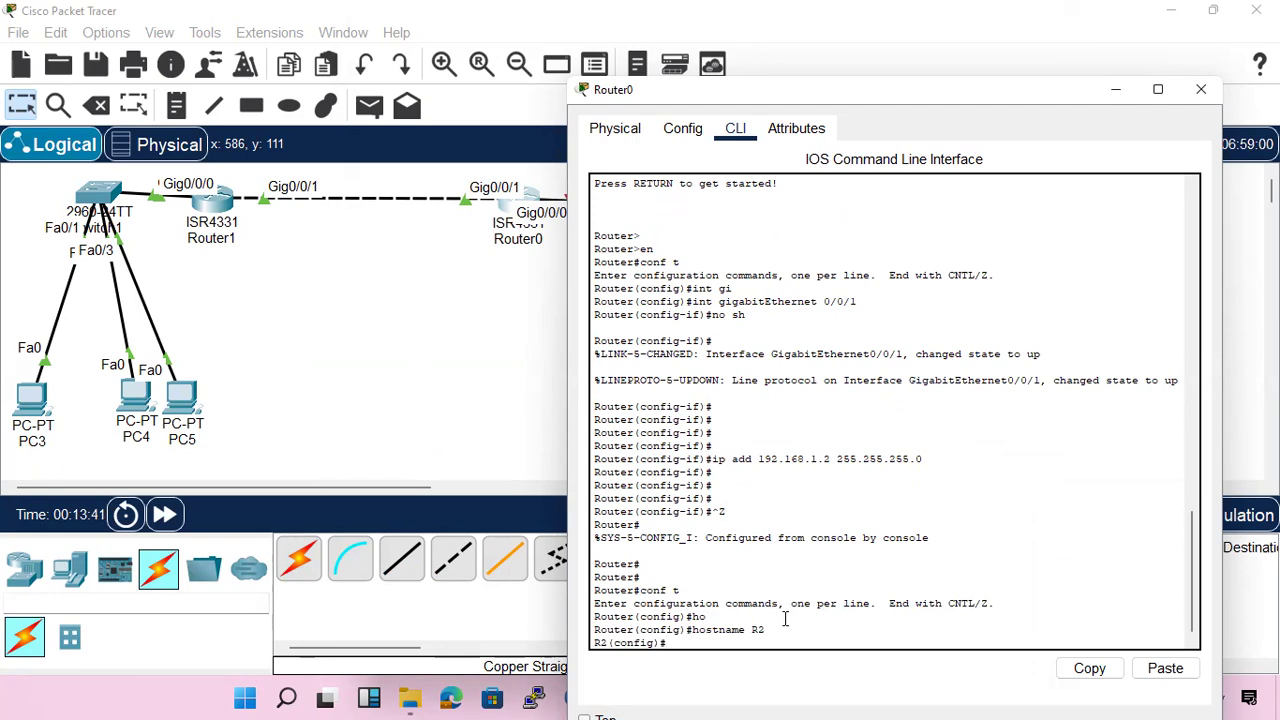
pyautogui.hotkey('ctrl', 'z')
# Rerun show cdp neighbors several times on Router1 to check the Device ID listed for the neighboring router
pyautogui.click(209, 205)
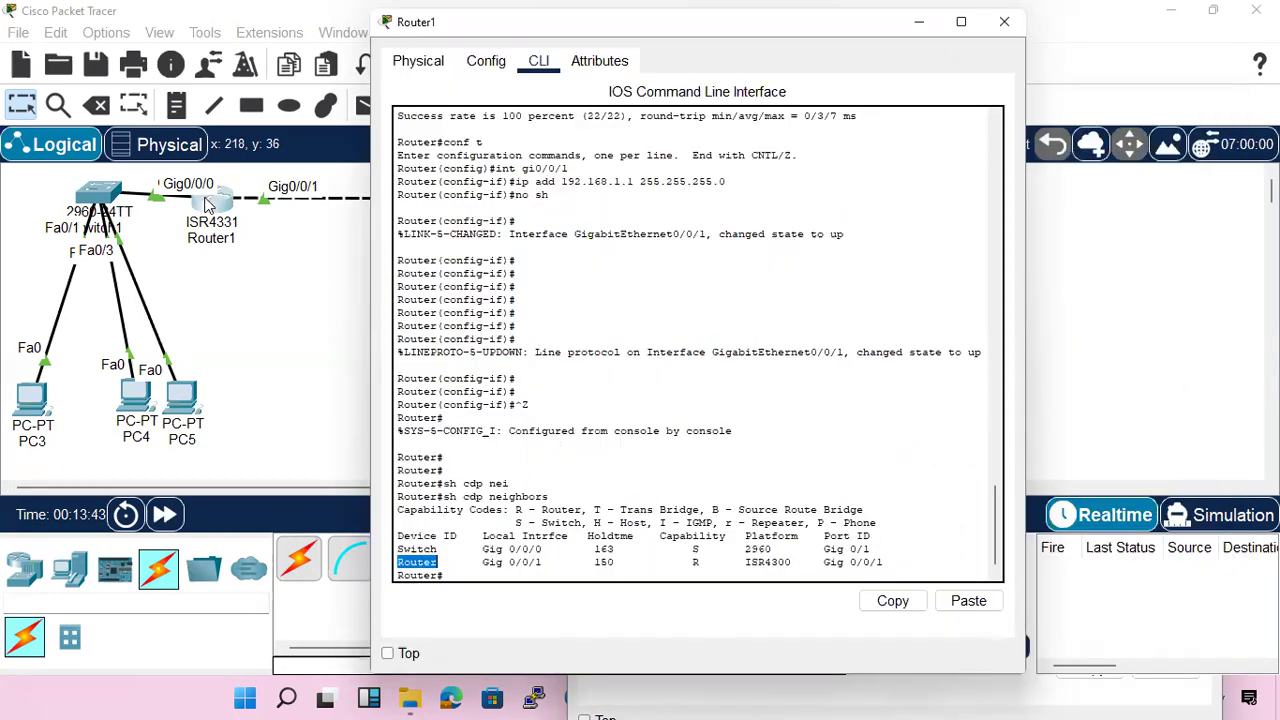
pyautogui.press('Up')
pyautogui.press('Return')
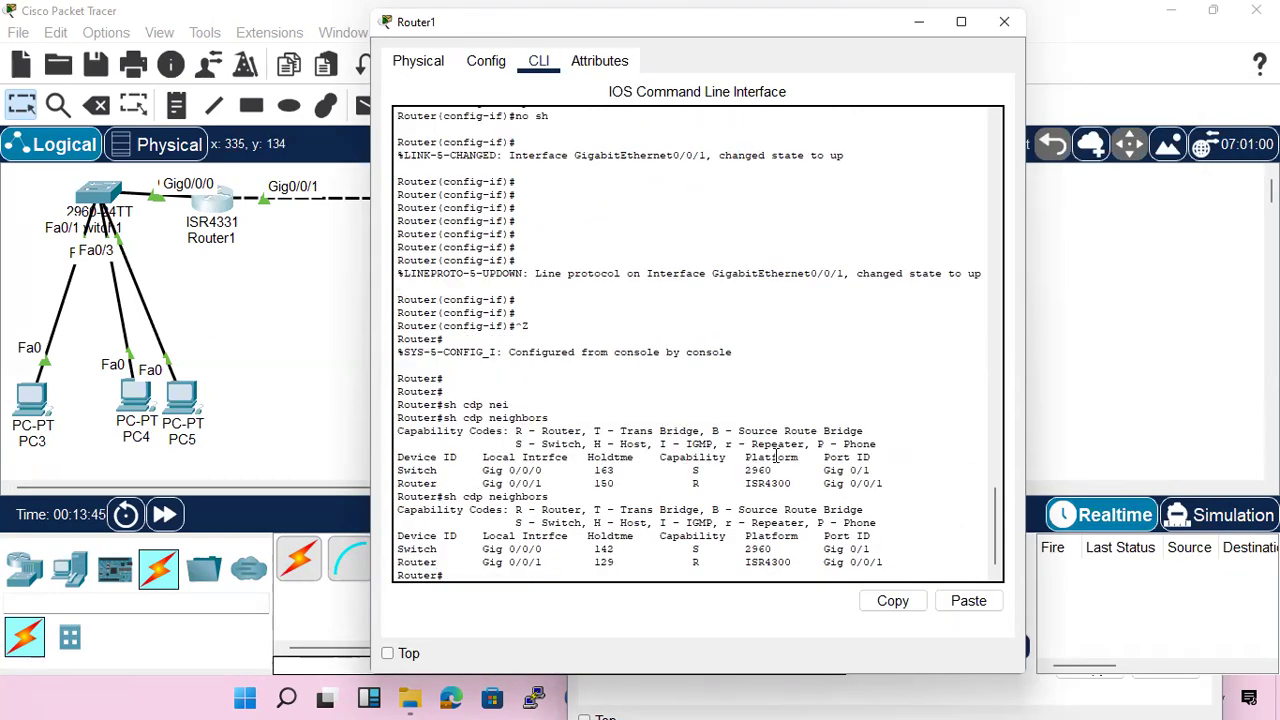
pyautogui.press('Up')
pyautogui.press('Return')
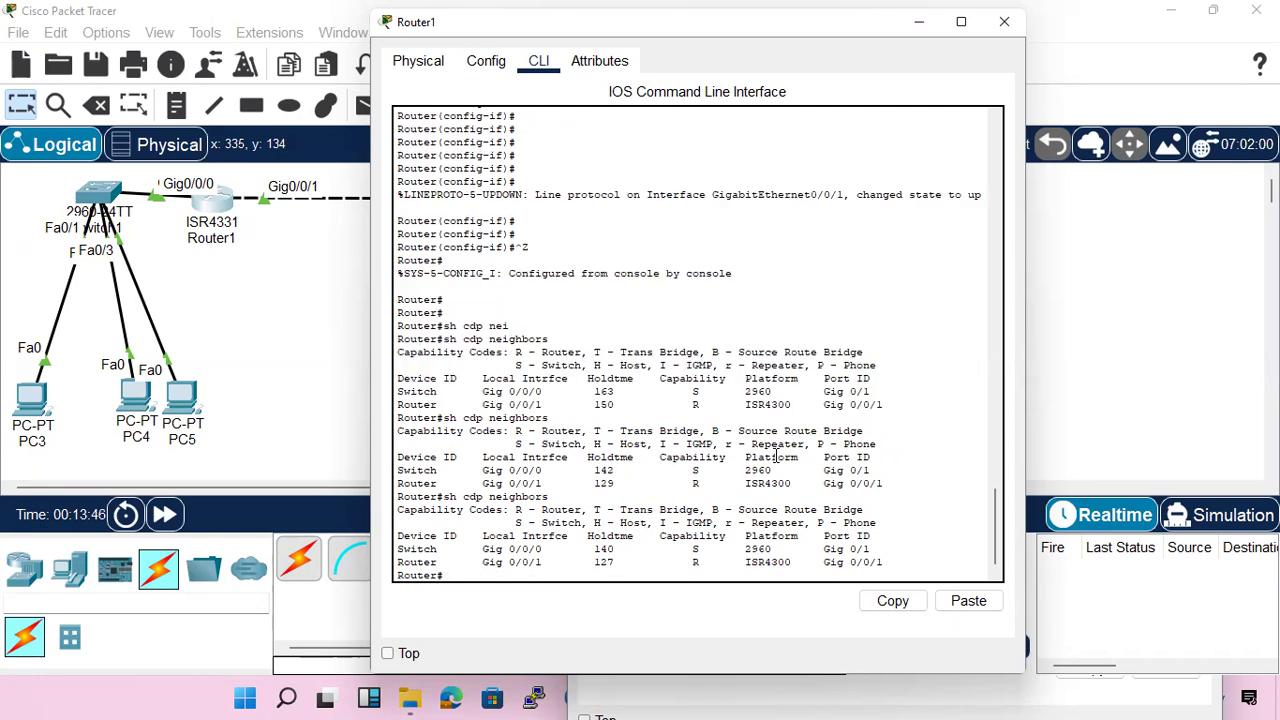
pyautogui.press('Up')
pyautogui.press('Return')
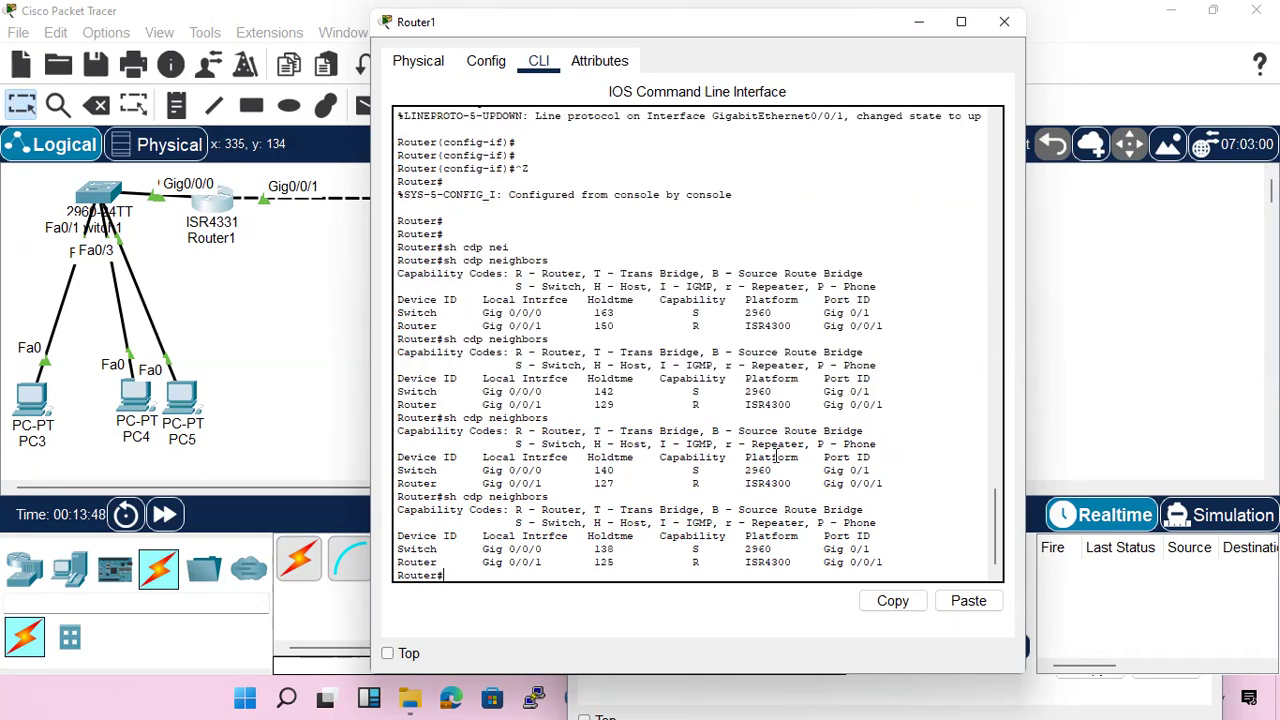
pyautogui.press('Up')
pyautogui.press('Return')
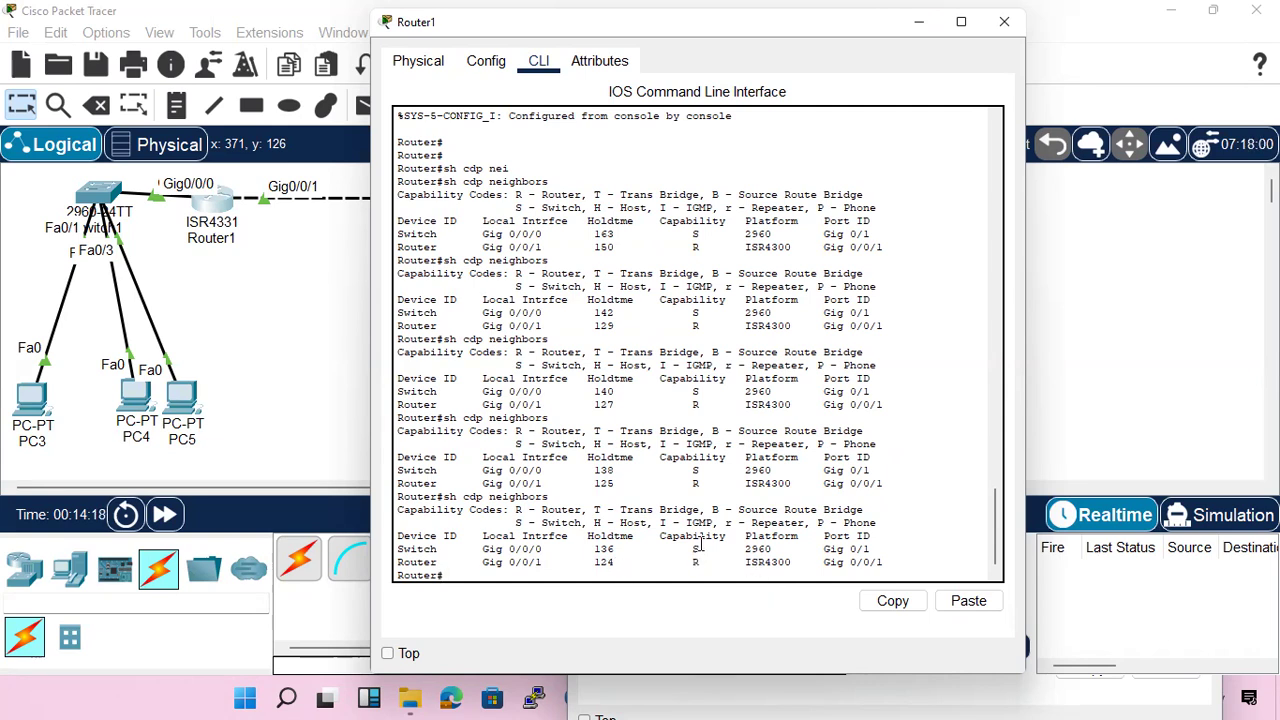
# Highlight the switch's local interface entry in Router1's neighbor table, then refresh the CDP neighbor list to check for R2
pyautogui.moveTo(702, 545); pyautogui.dragTo(692, 546)
pyautogui.moveTo(541, 549); pyautogui.dragTo(484, 549)
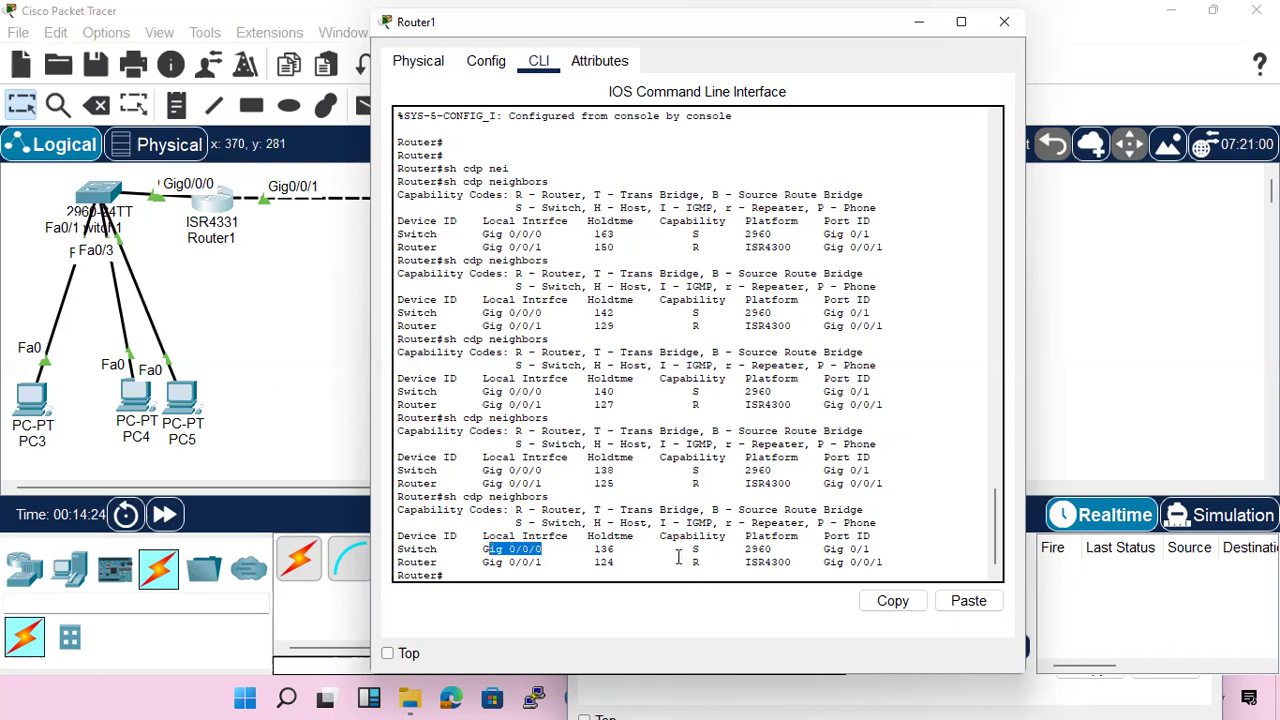
pyautogui.click(667, 522)
pyautogui.press('Up')
pyautogui.press('Return')
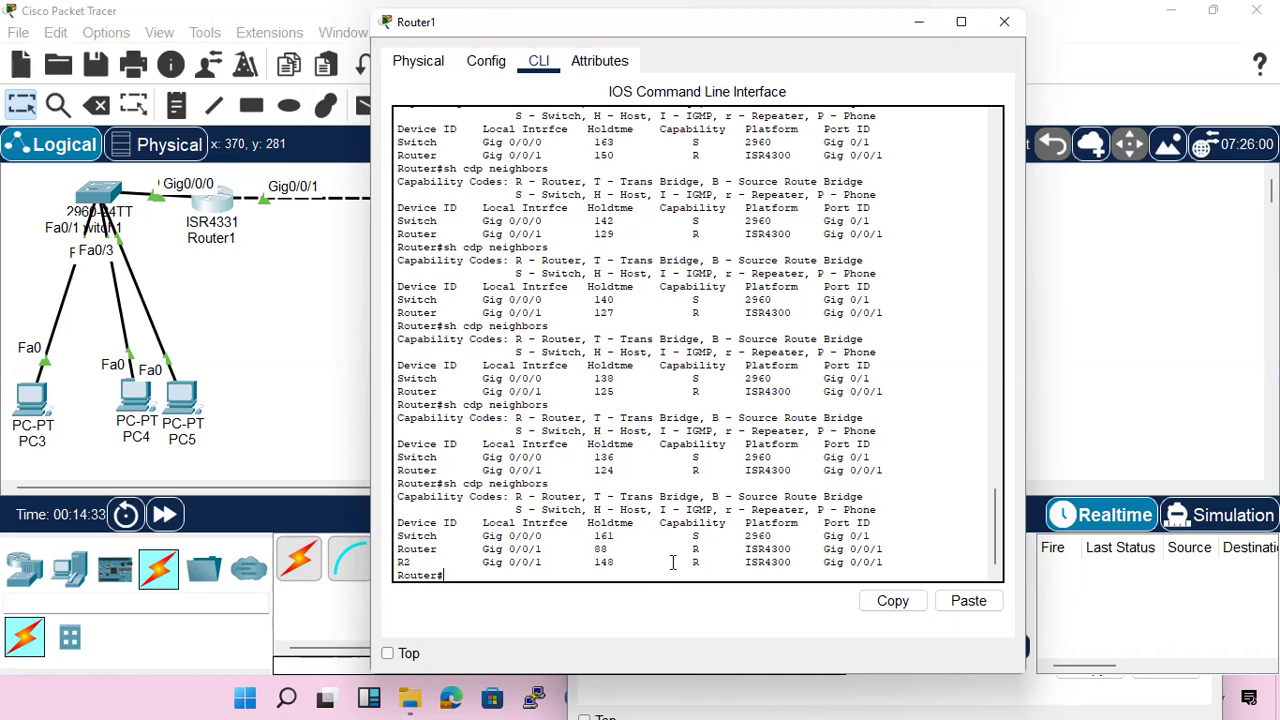
pyautogui.press('Up')
pyautogui.press('Return')
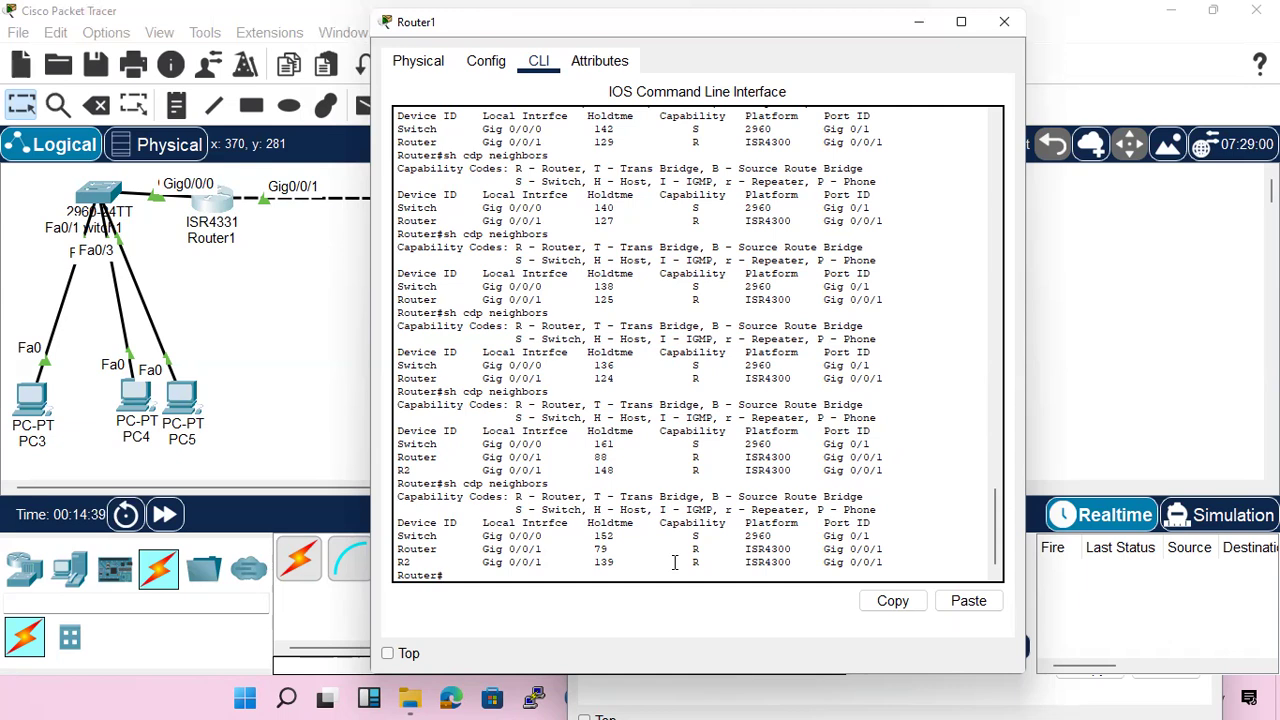
pyautogui.press('Up')
pyautogui.press('Return')
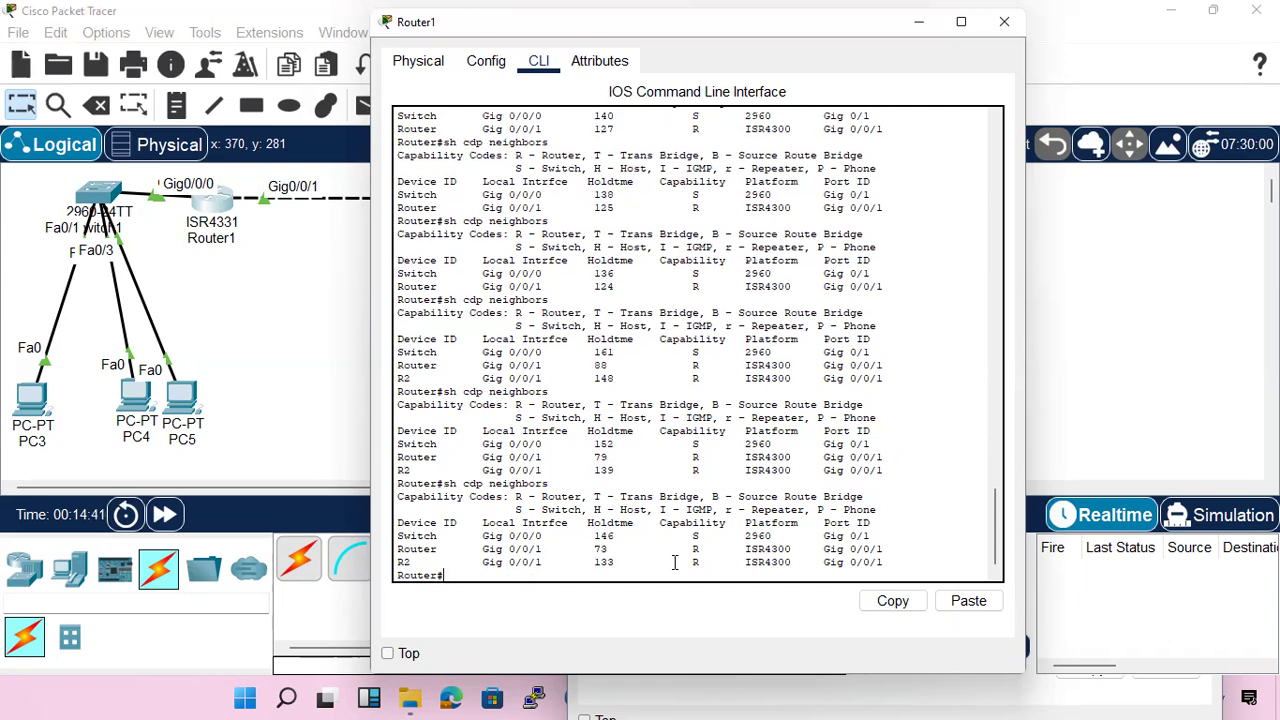
# Open Switch1's command line and enter privileged EXEC mode
pyautogui.click(98, 192)
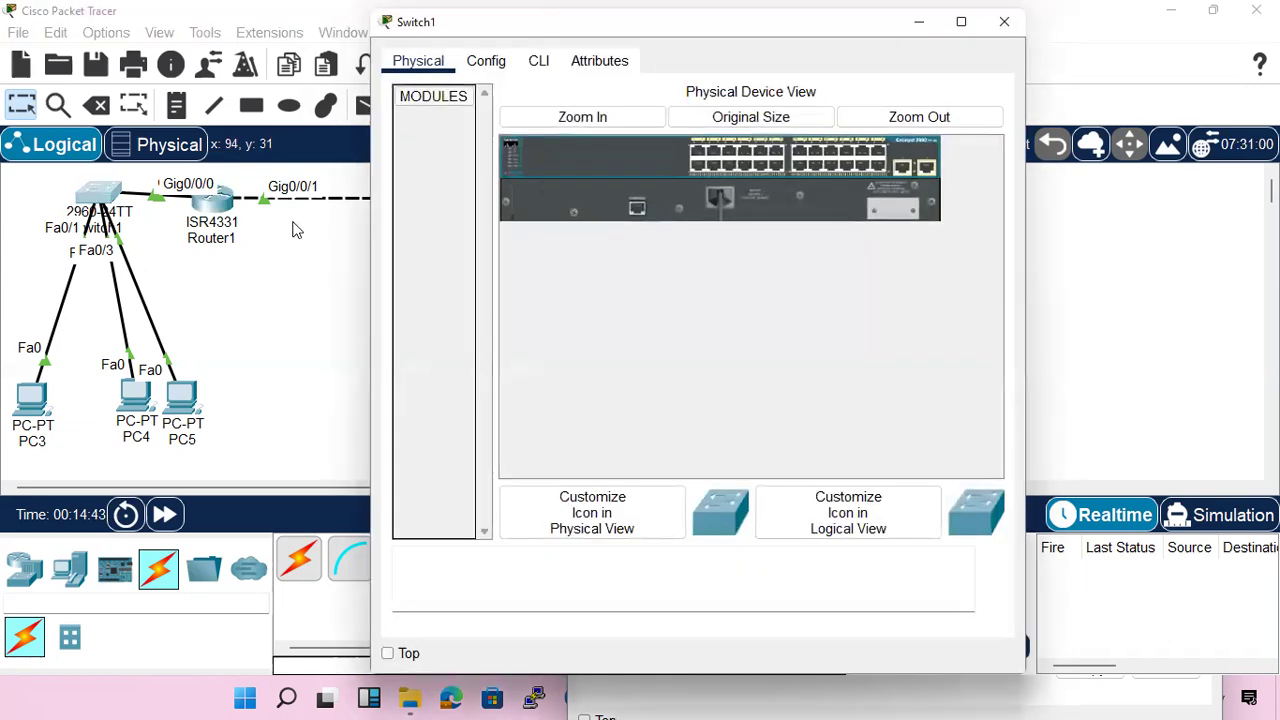
pyautogui.click(538, 61)
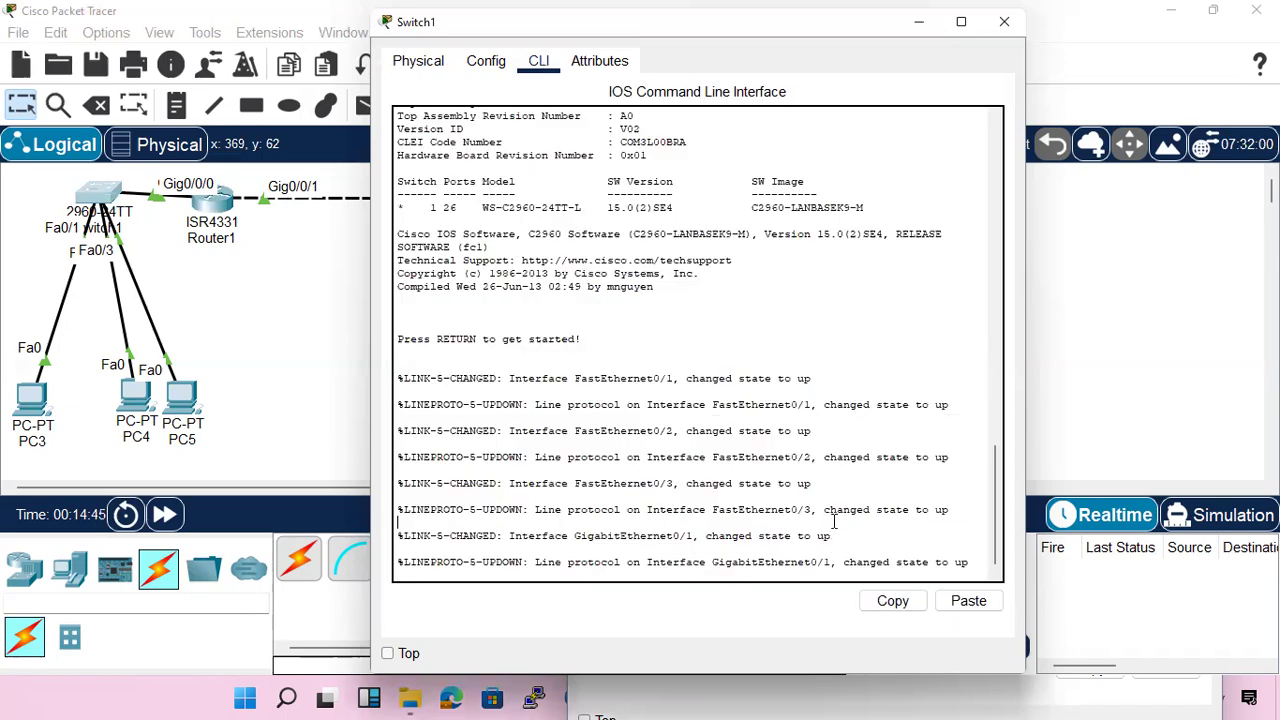
pyautogui.press('Return')
pyautogui.press('Return')
pyautogui.press('Return')
pyautogui.write('en')
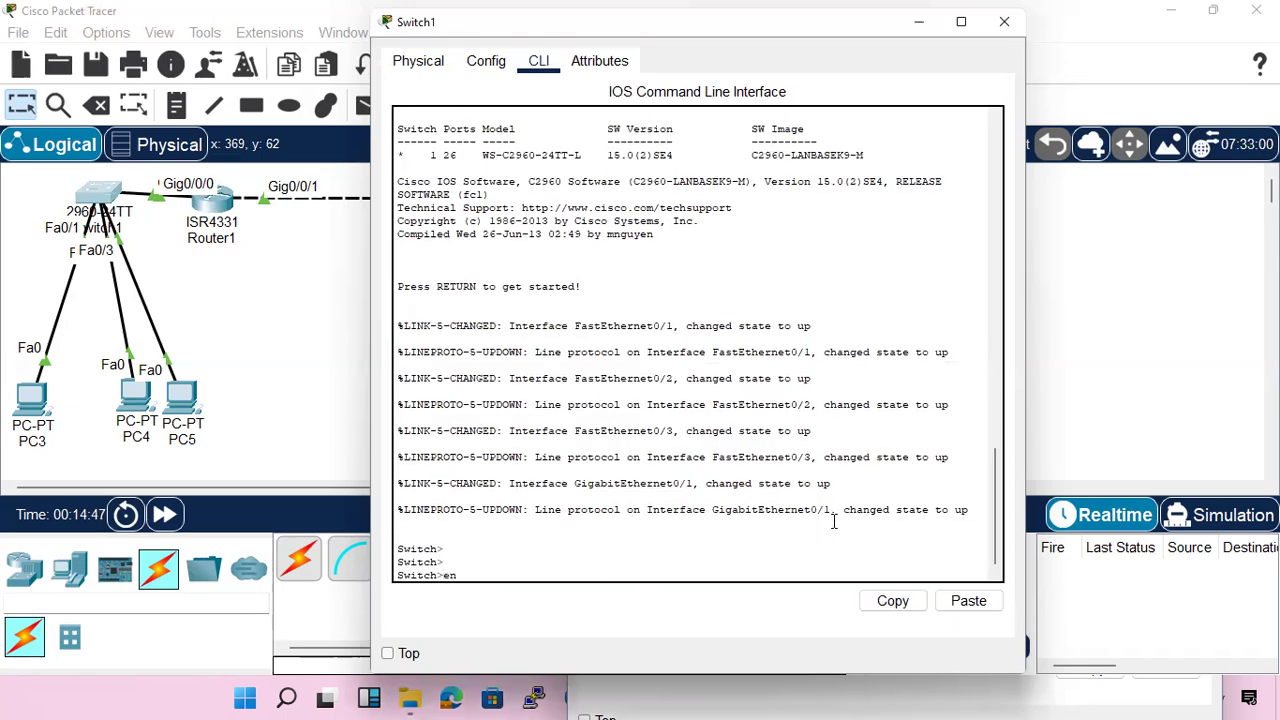
pyautogui.press('Return')
pyautogui.write('conf t')
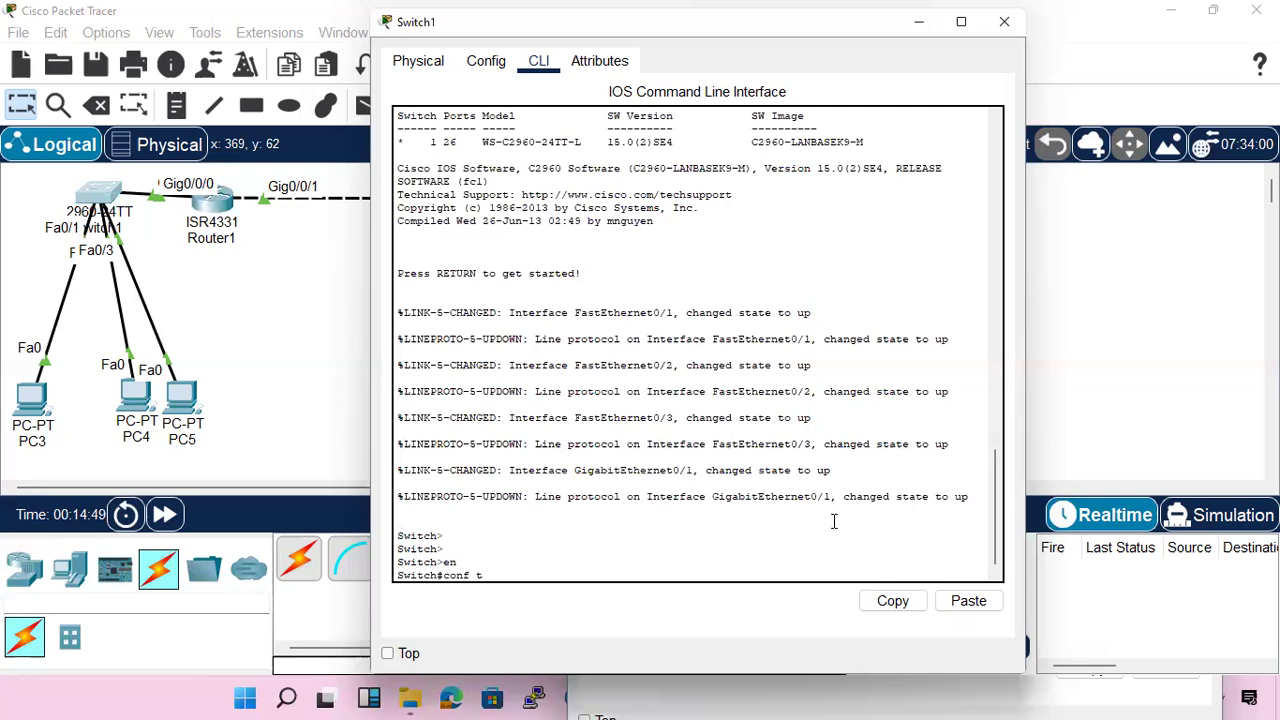
pyautogui.press('Return')
pyautogui.write('exit')
pyautogui.press('Return')
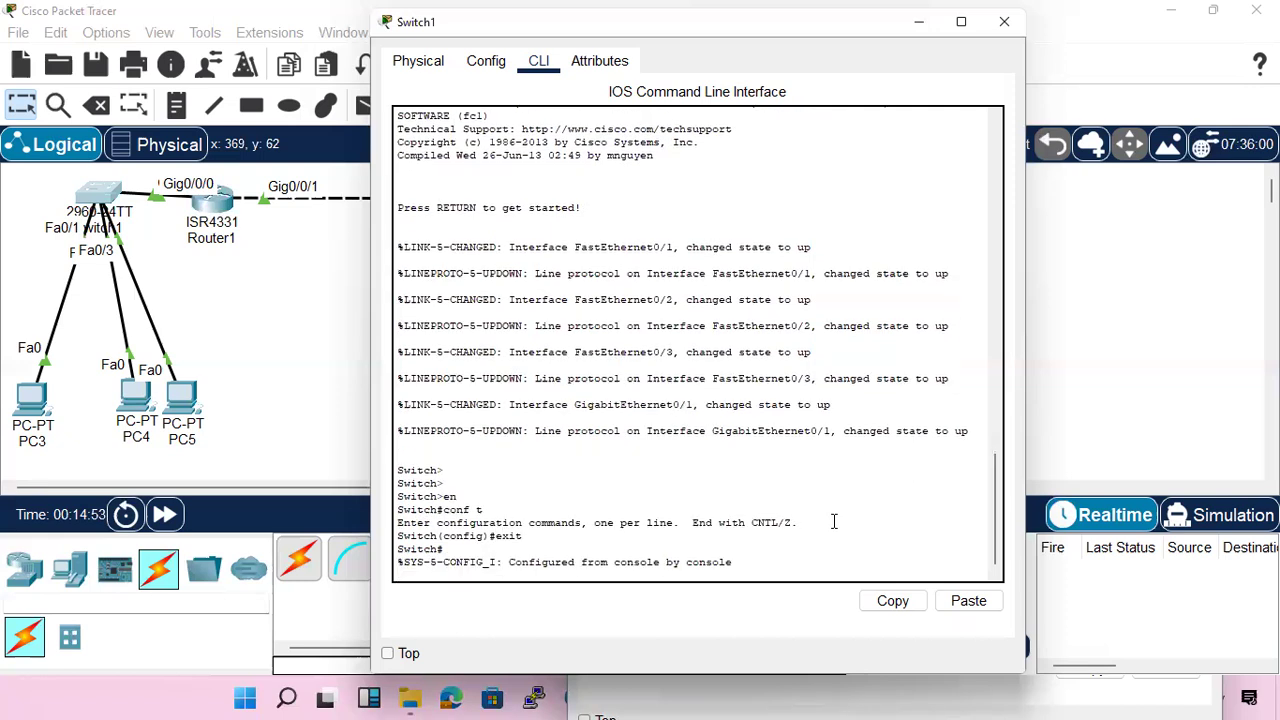
pyautogui.write('host')
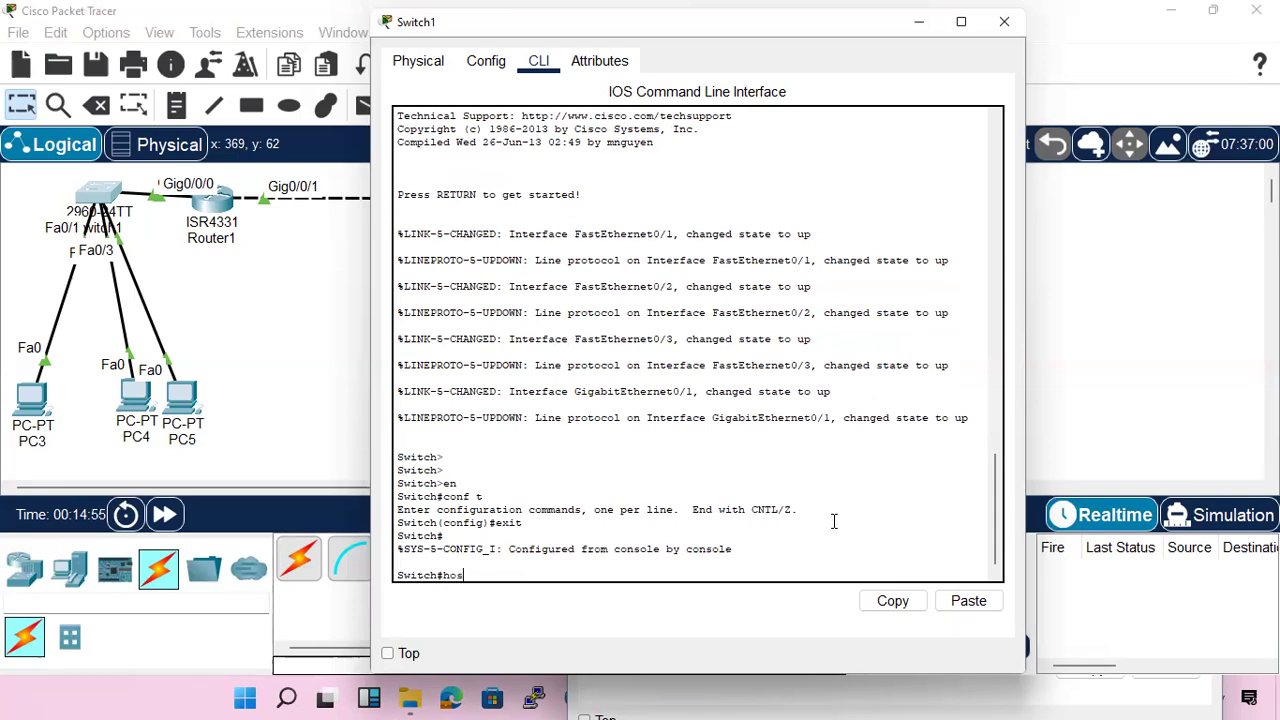
pyautogui.press('Tab')
pyautogui.write('n')
pyautogui.press('Tab')
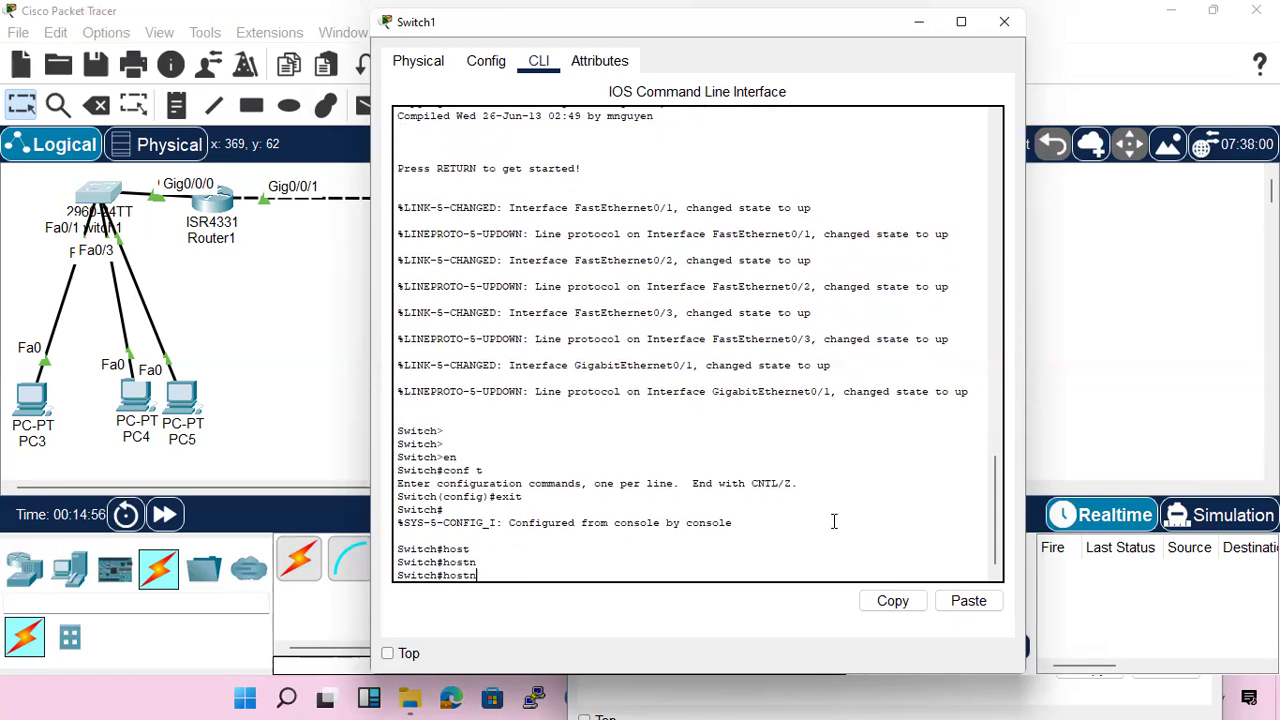
pyautogui.press('Tab')
pyautogui.press('Tab')
pyautogui.press('BackSpace')
pyautogui.press('BackSpace')
pyautogui.press('BackSpace')
pyautogui.press('BackSpace')
# Enter global configuration mode on Switch1 and set its hostname to SW1
pyautogui.write('conf t')
pyautogui.press('Return')
pyautogui.write('host')
pyautogui.press('Tab')
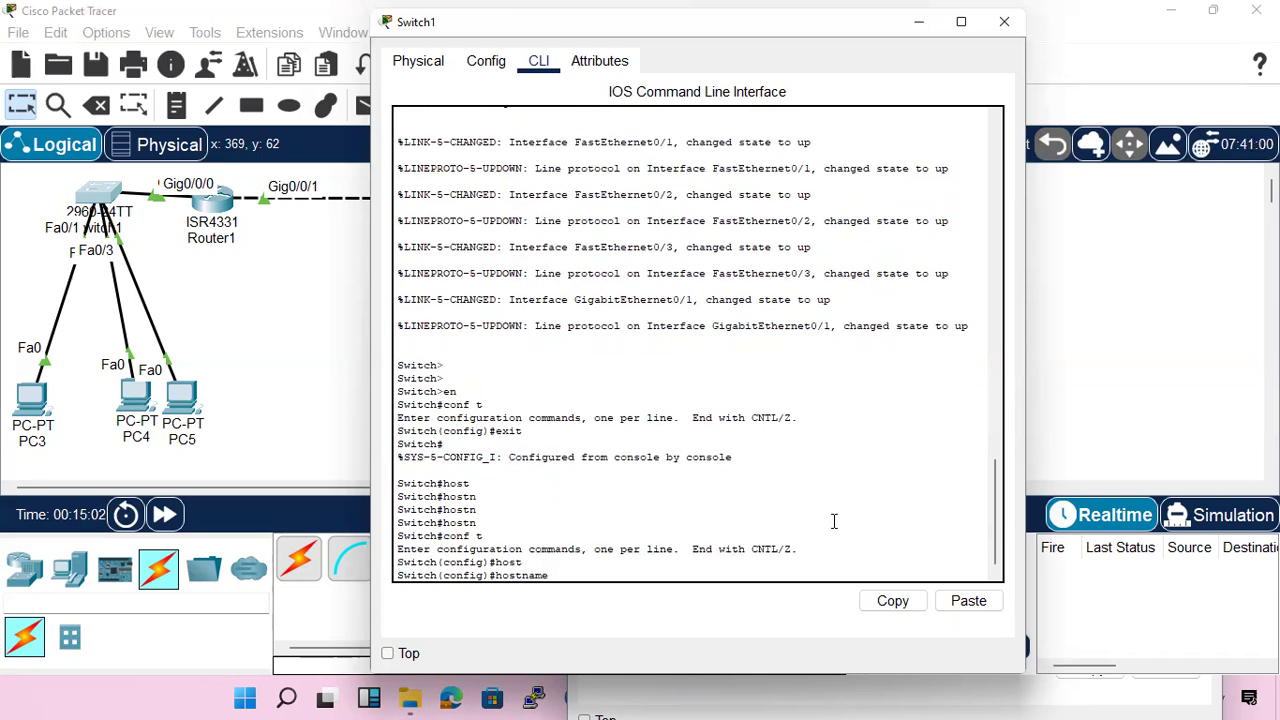
pyautogui.write('SW1')
pyautogui.press('Return')
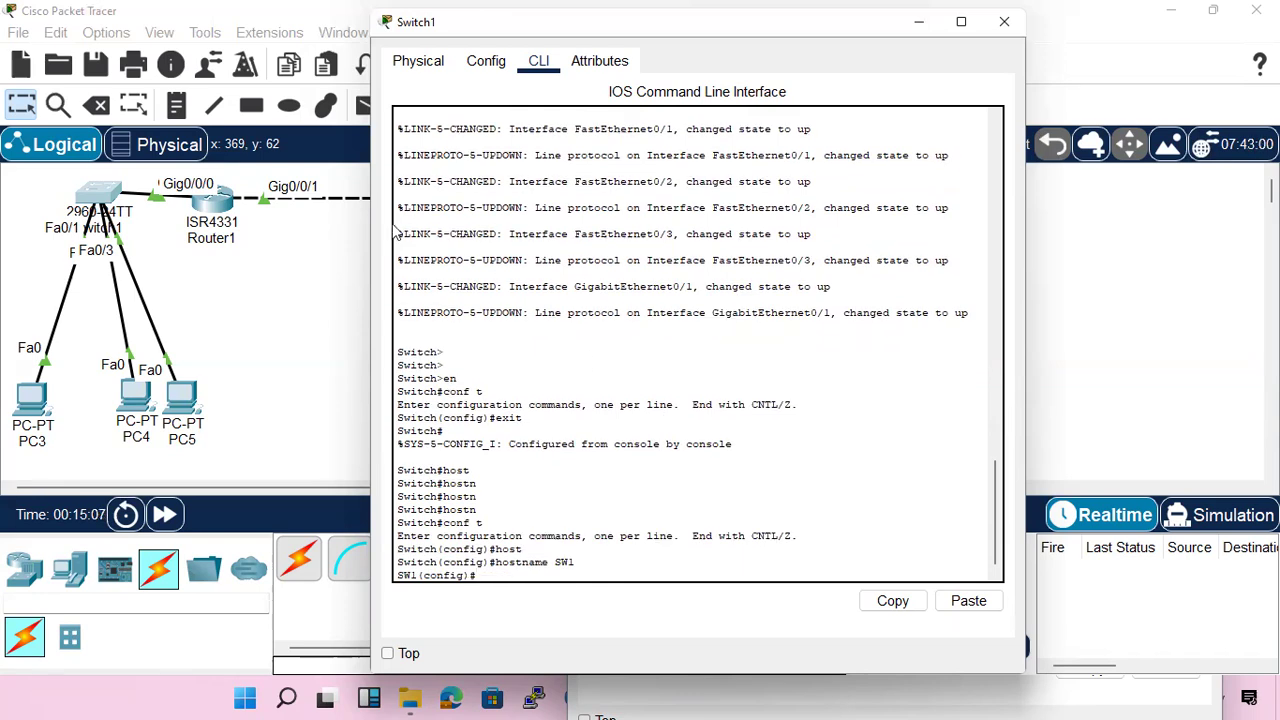
# Run show cdp neighbors twice from Switch1's configuration mode to check the Device ID listed for Router1
pyautogui.write('do sh cdp nei')
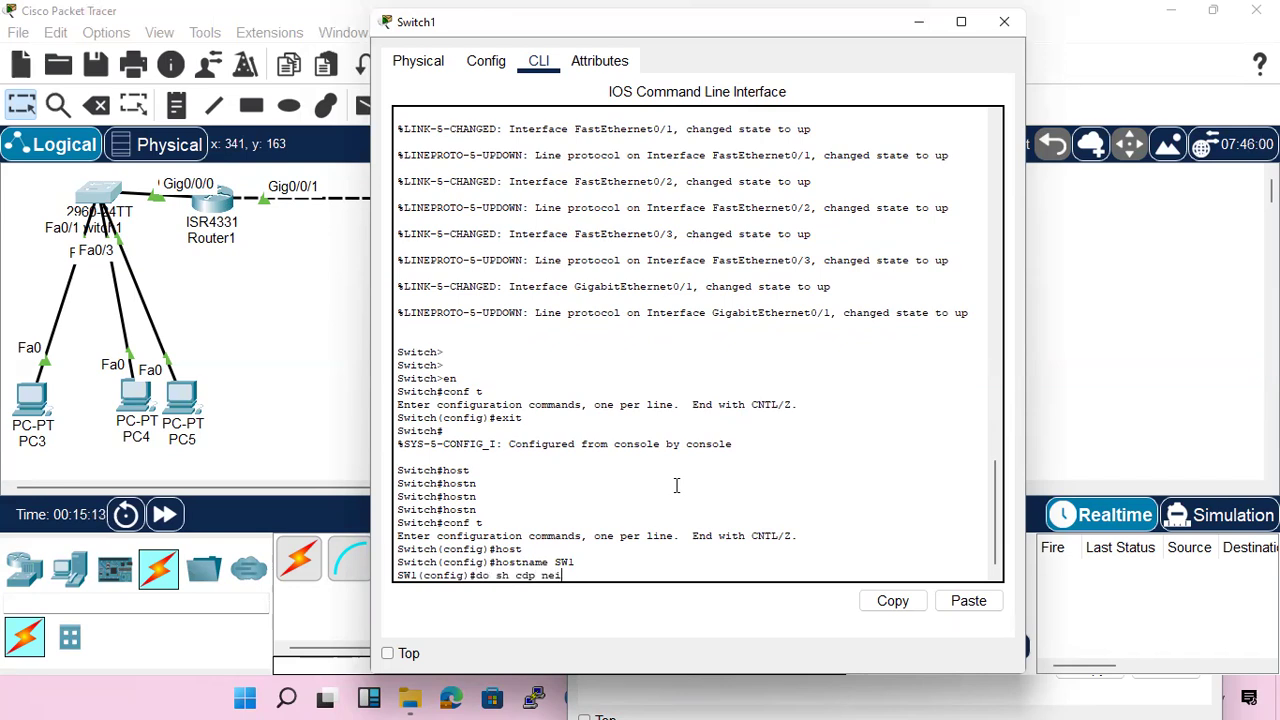
pyautogui.press('Tab')
pyautogui.press('Return')
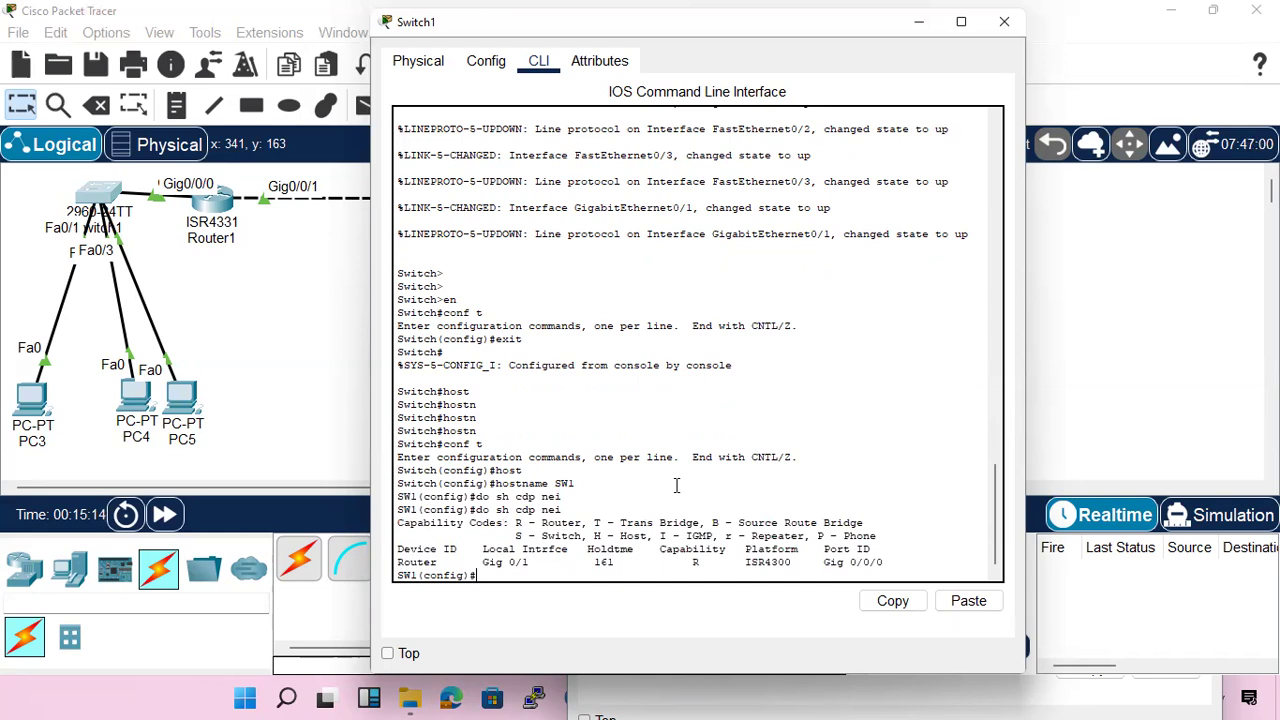
pyautogui.press('Up')
pyautogui.press('Return')
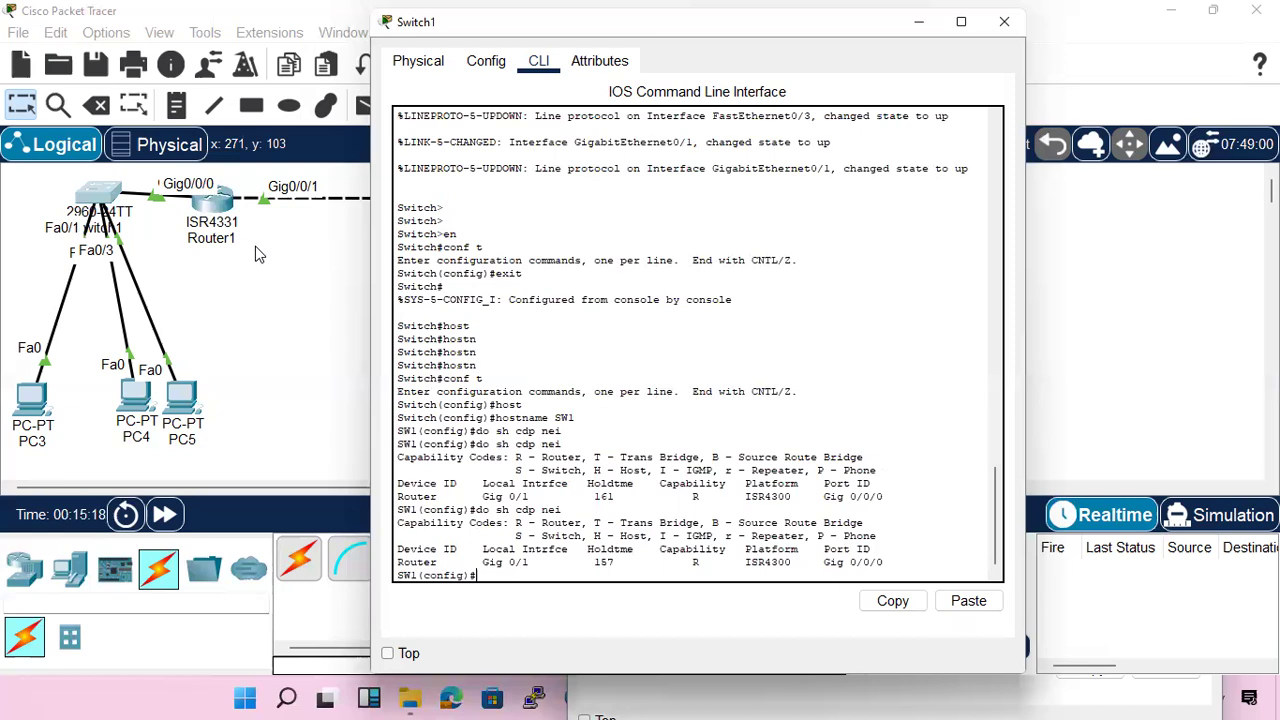
# Set Router1's hostname to R1 in global configuration mode, then return to privileged EXEC mode
pyautogui.click(266, 295)
pyautogui.click(213, 202)
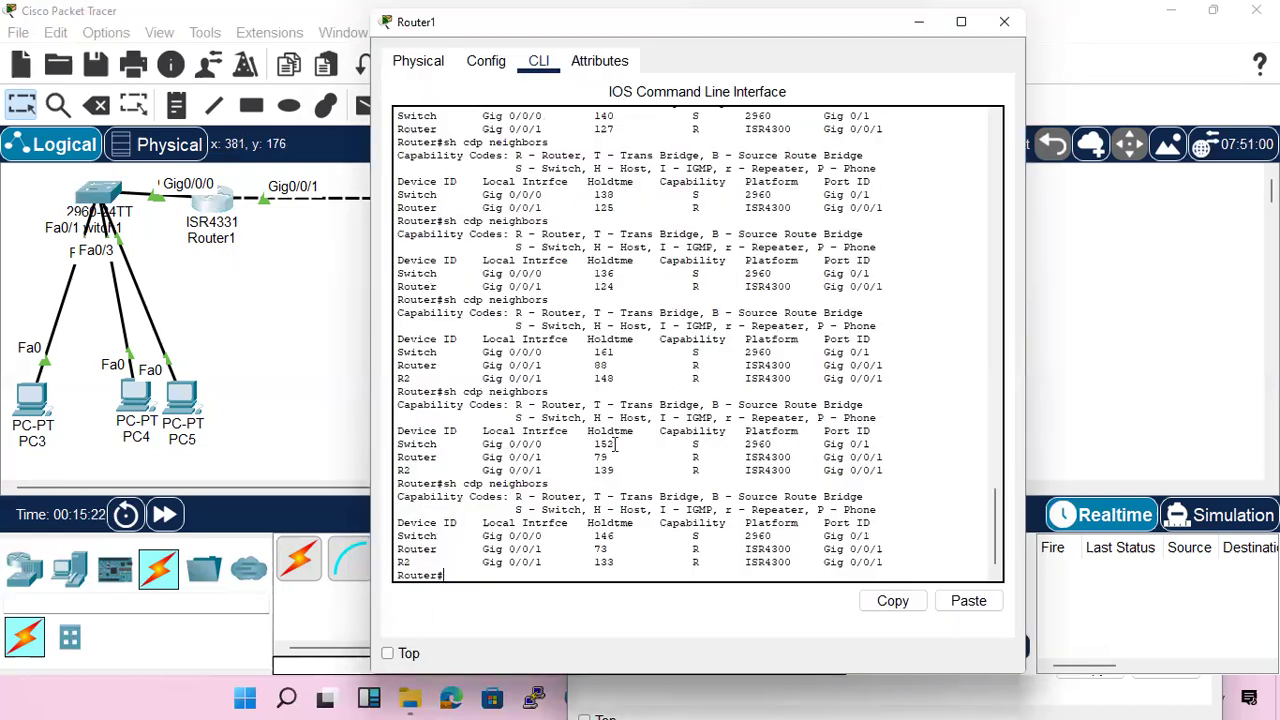
pyautogui.write('conf t')
pyautogui.press('Return')
pyautogui.write('host')
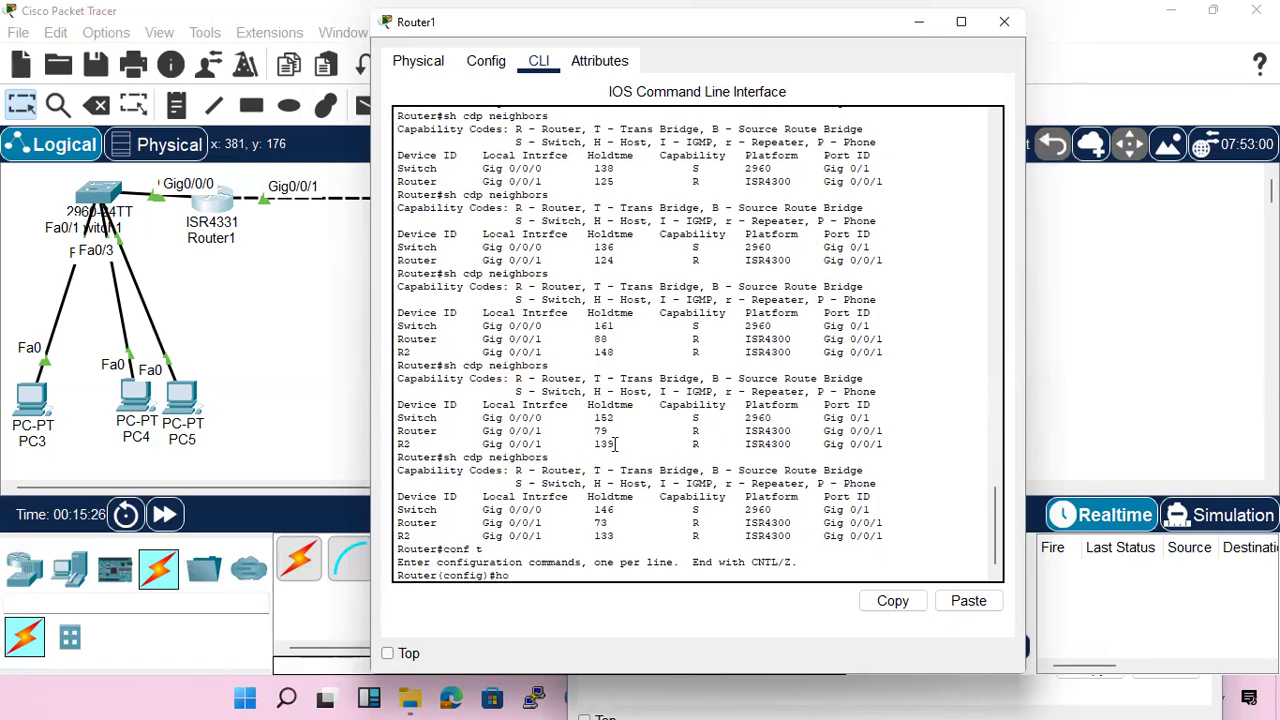
pyautogui.press('Tab')
pyautogui.write('R1')
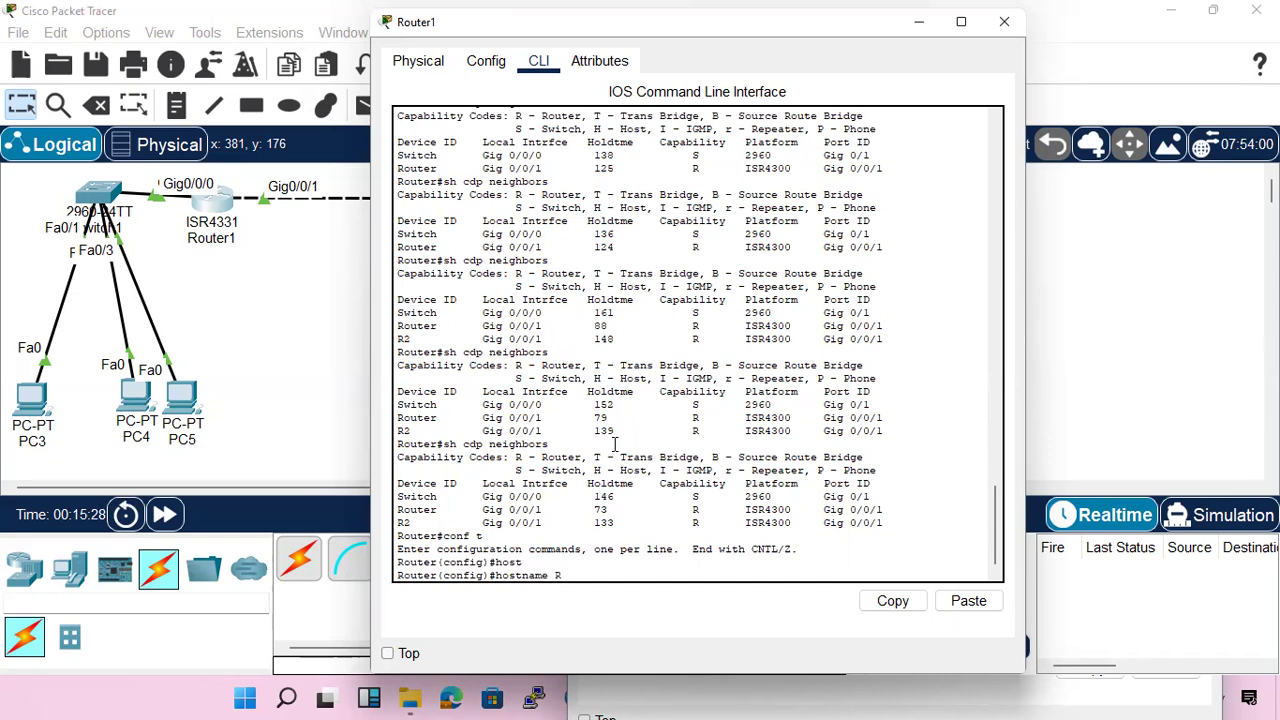
pyautogui.press('Return')
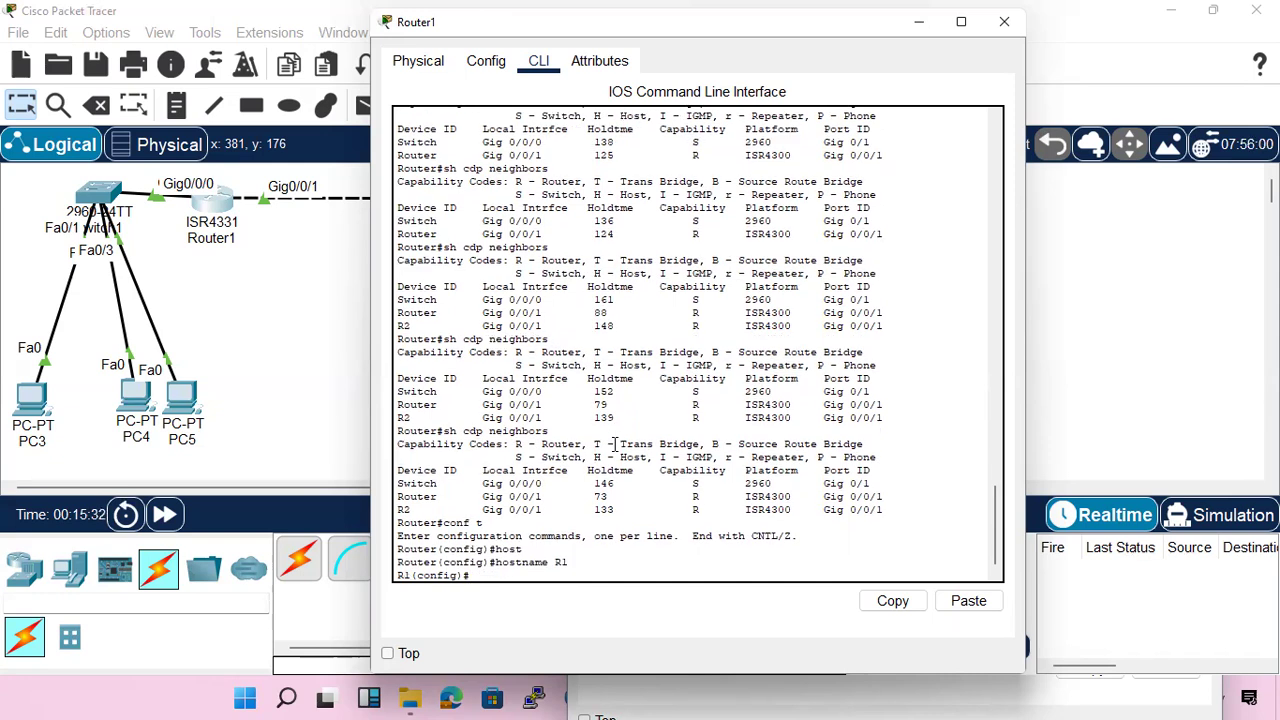
pyautogui.hotkey('ctrl', 'z')
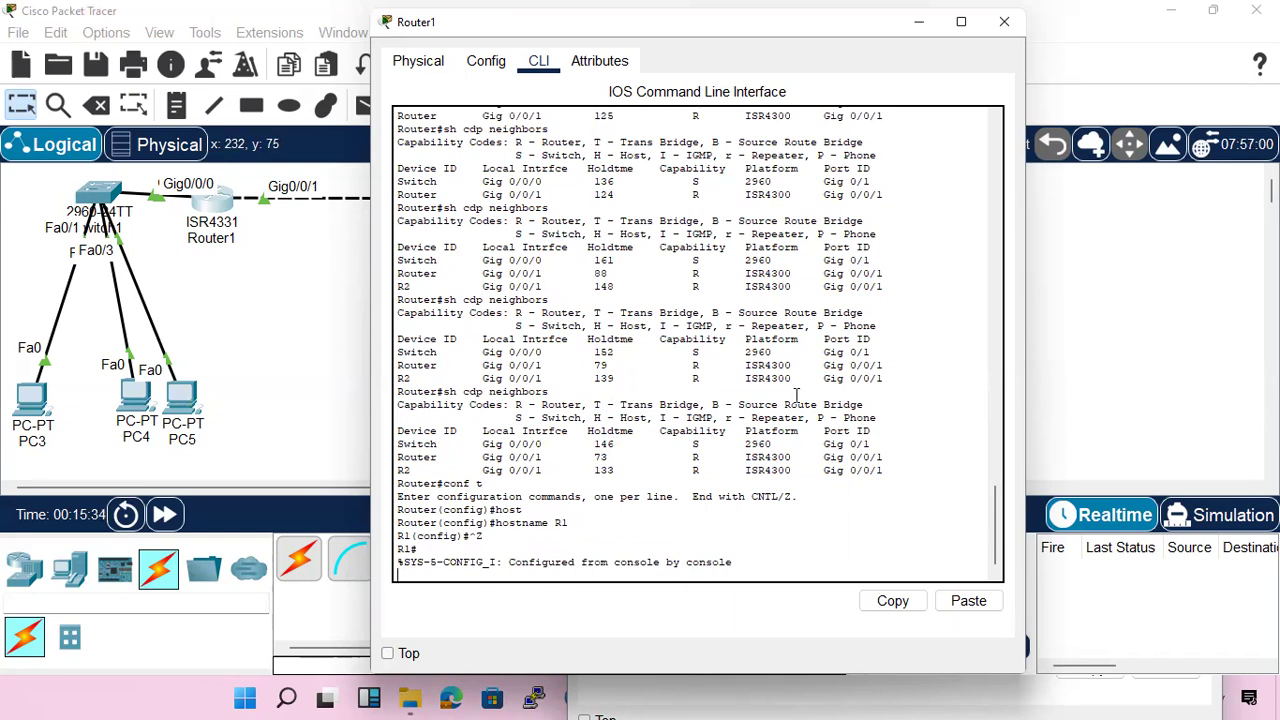
# Return to Switch1's command line and rerun the CDP neighbor listing to check for the new router hostname
pyautogui.click(96, 190)
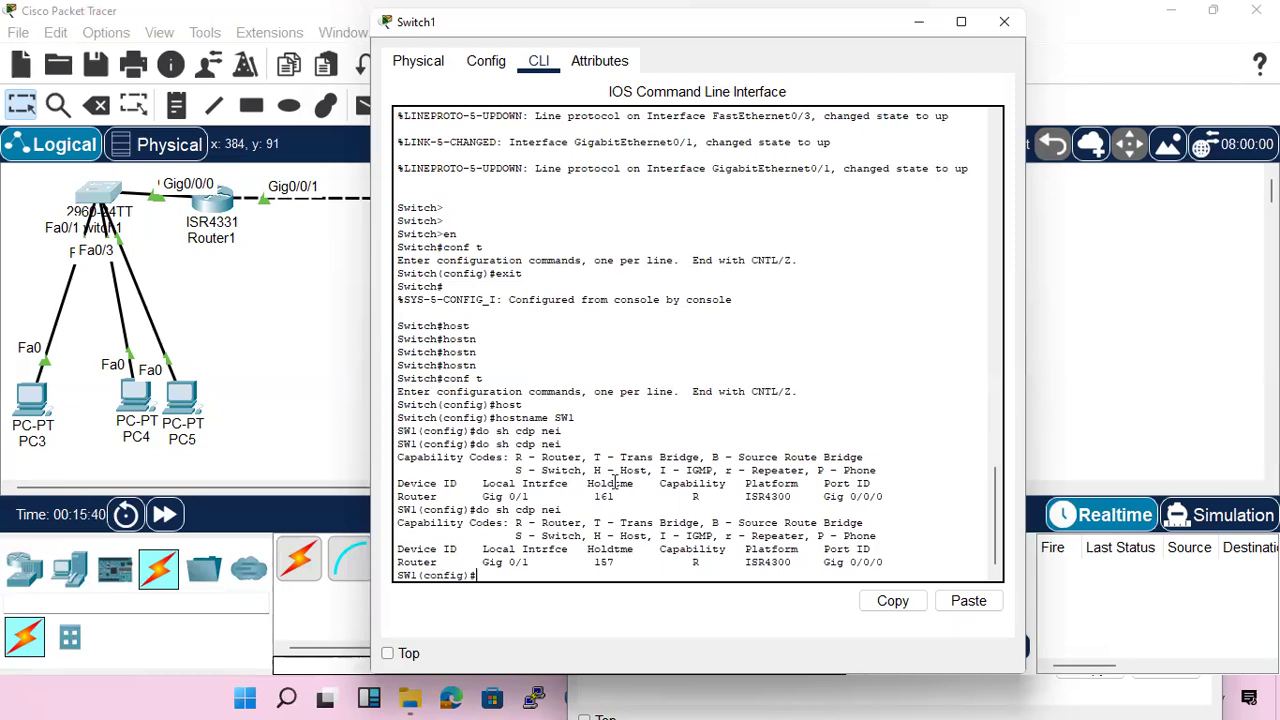
pyautogui.write('do sh cdp nei')
pyautogui.press('Return')
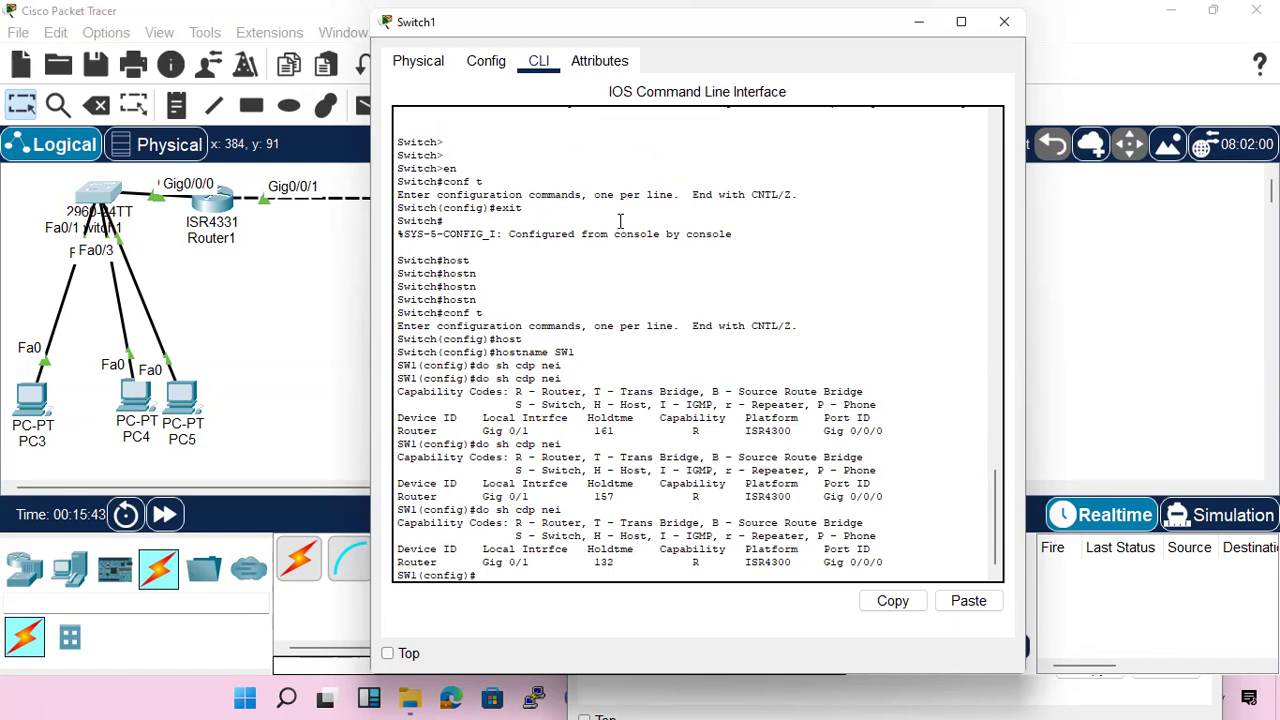
# Return to Router1's command line and run show cdp neighbors repeatedly to compare the hold times of old and new device names
pyautogui.click(213, 210)
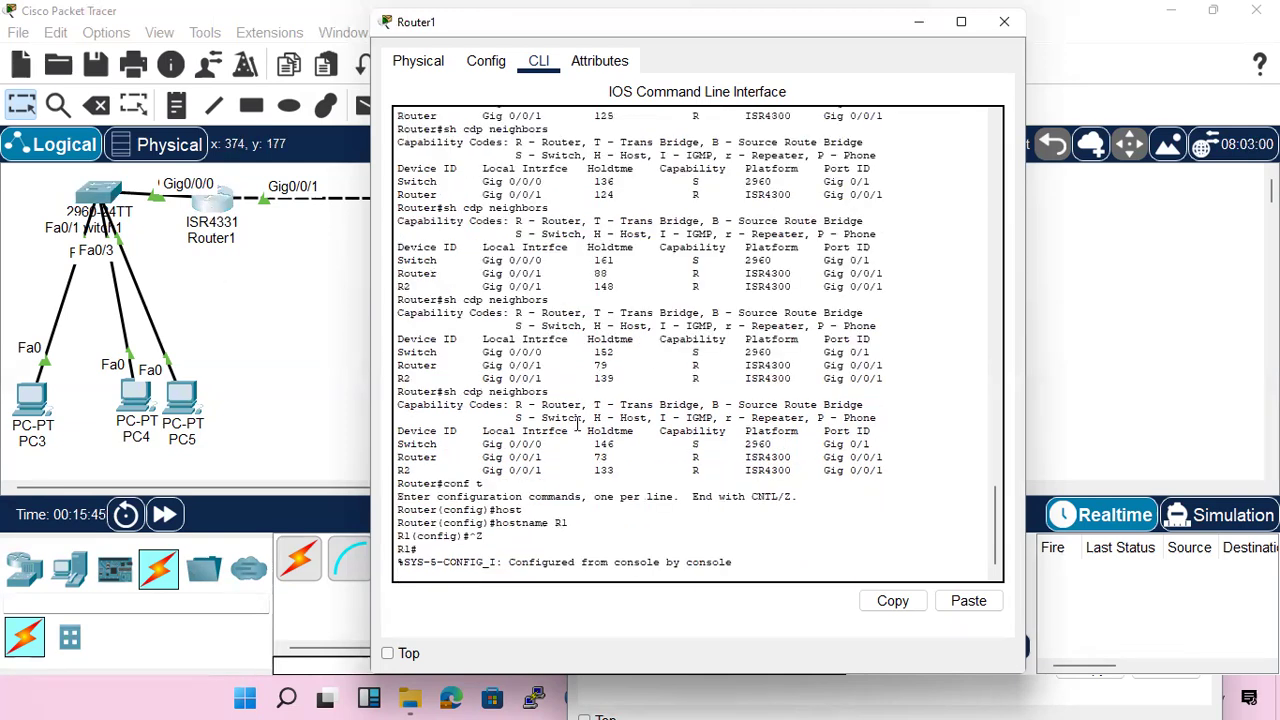
pyautogui.press('Return')
pyautogui.press('Return')
pyautogui.press('Return')
pyautogui.write('sh cdp neighbors')
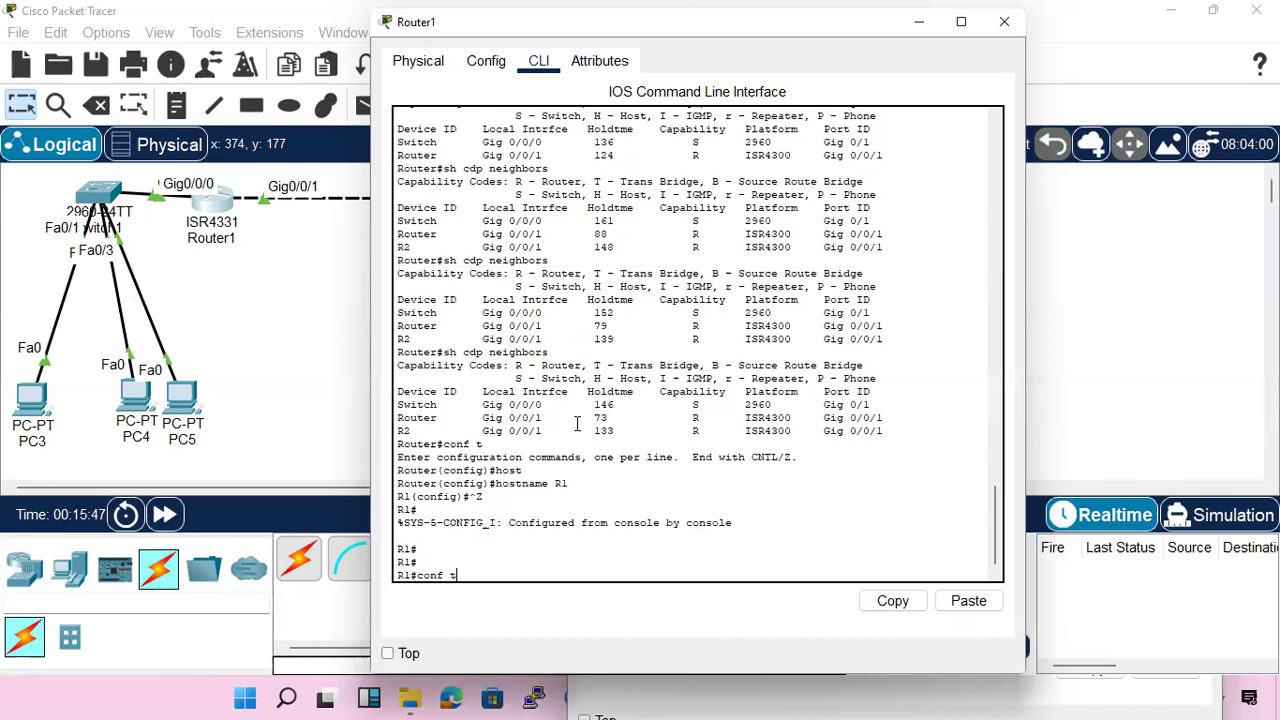
pyautogui.press('Return')
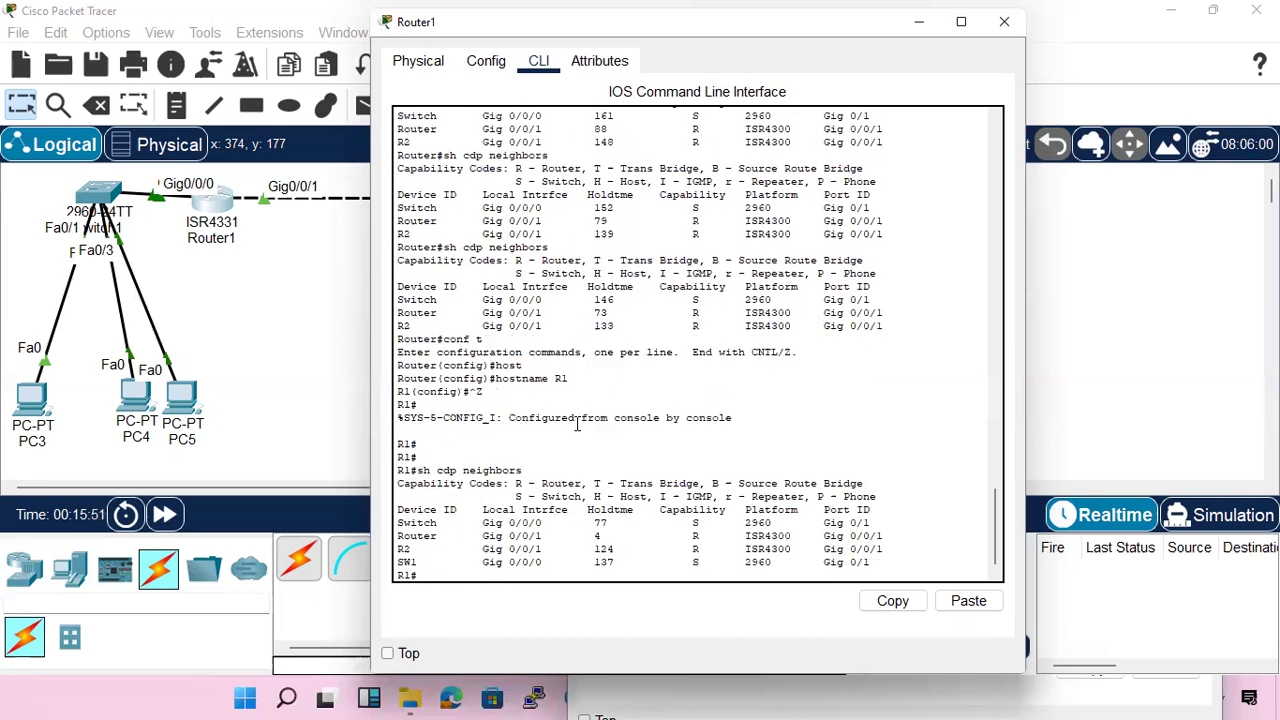
pyautogui.press('Up')
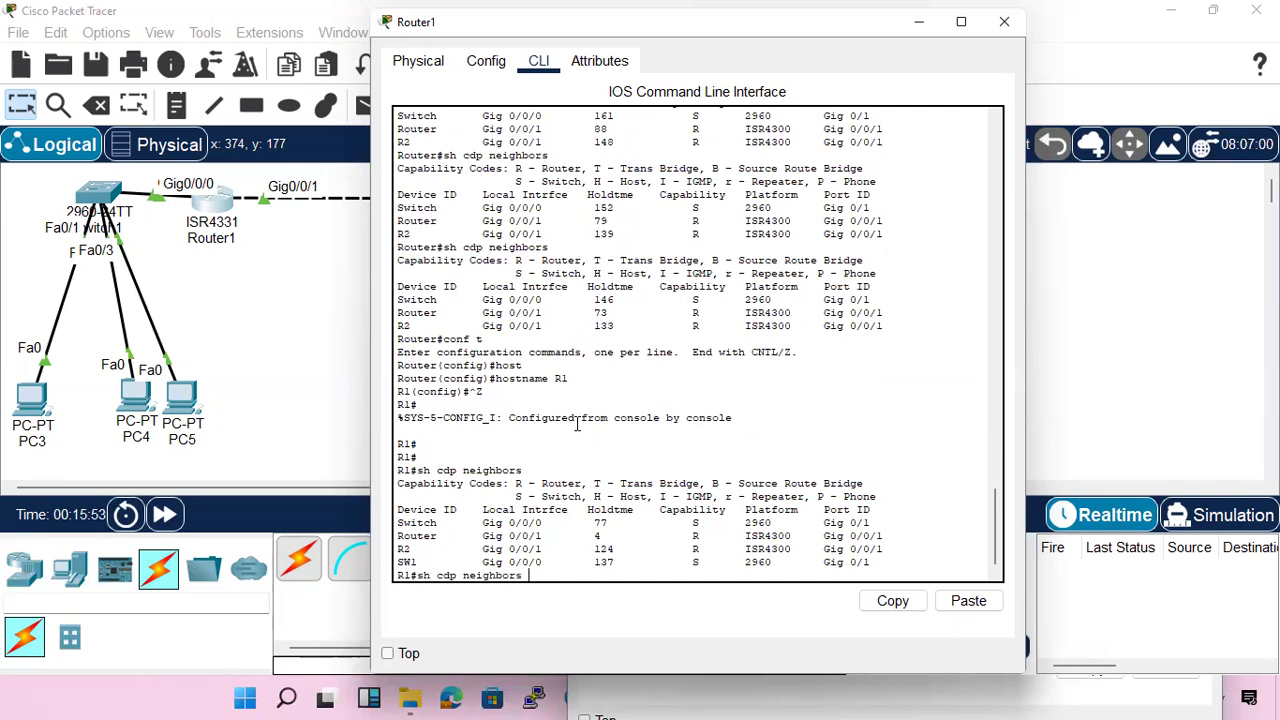
pyautogui.press('Return')
pyautogui.press('Up')
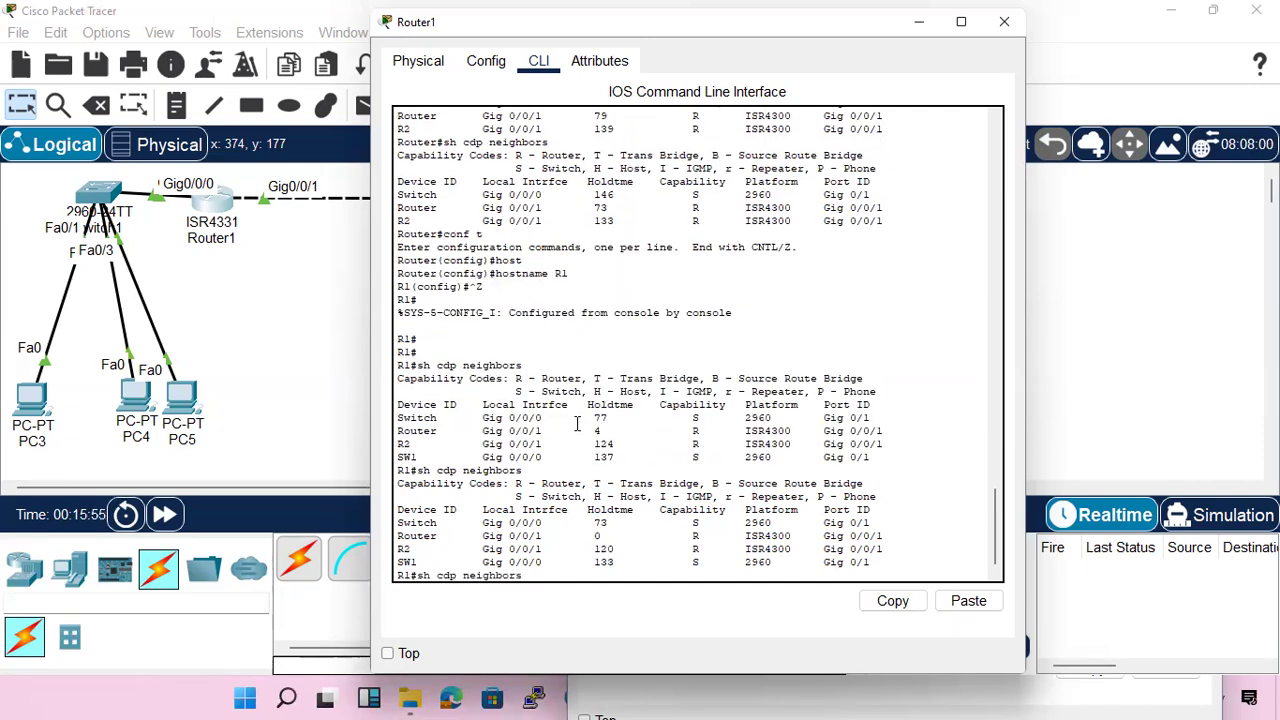
pyautogui.press('Return')
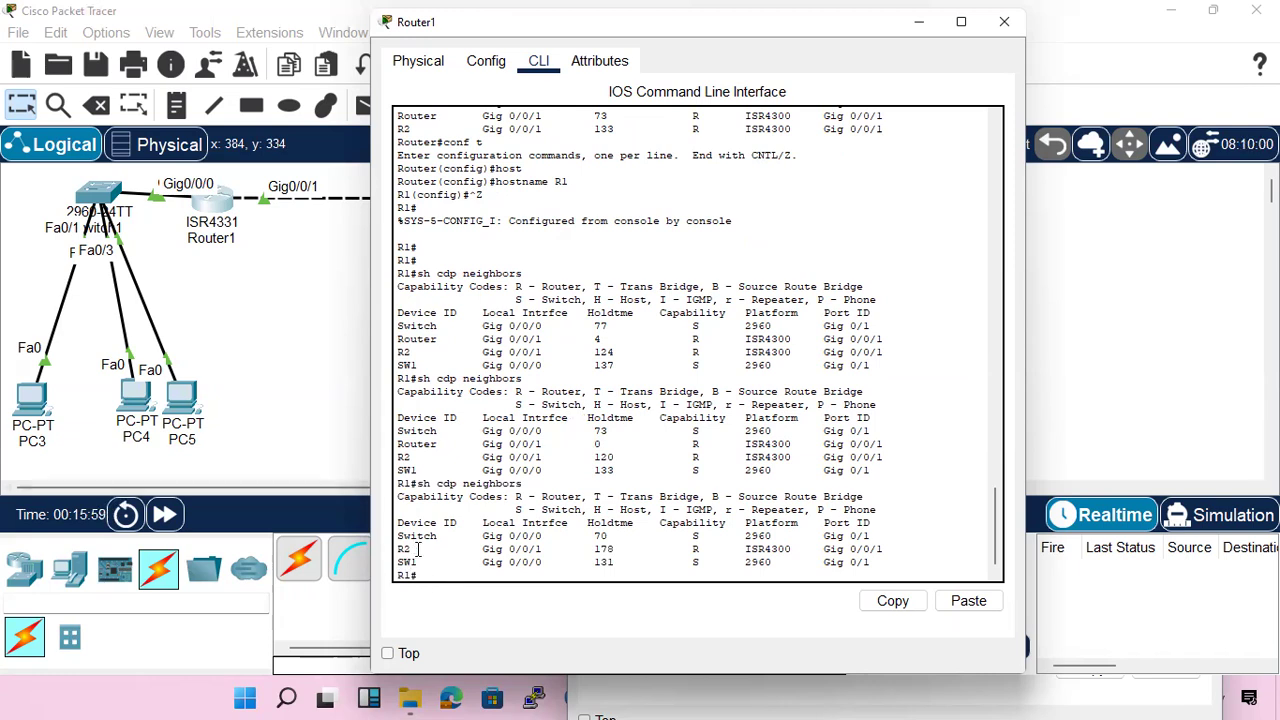
# Highlight the Router entry, the R2 device ID and the old Switch entry in Router1's neighbor tables
pyautogui.moveTo(410, 447); pyautogui.dragTo(604, 450)
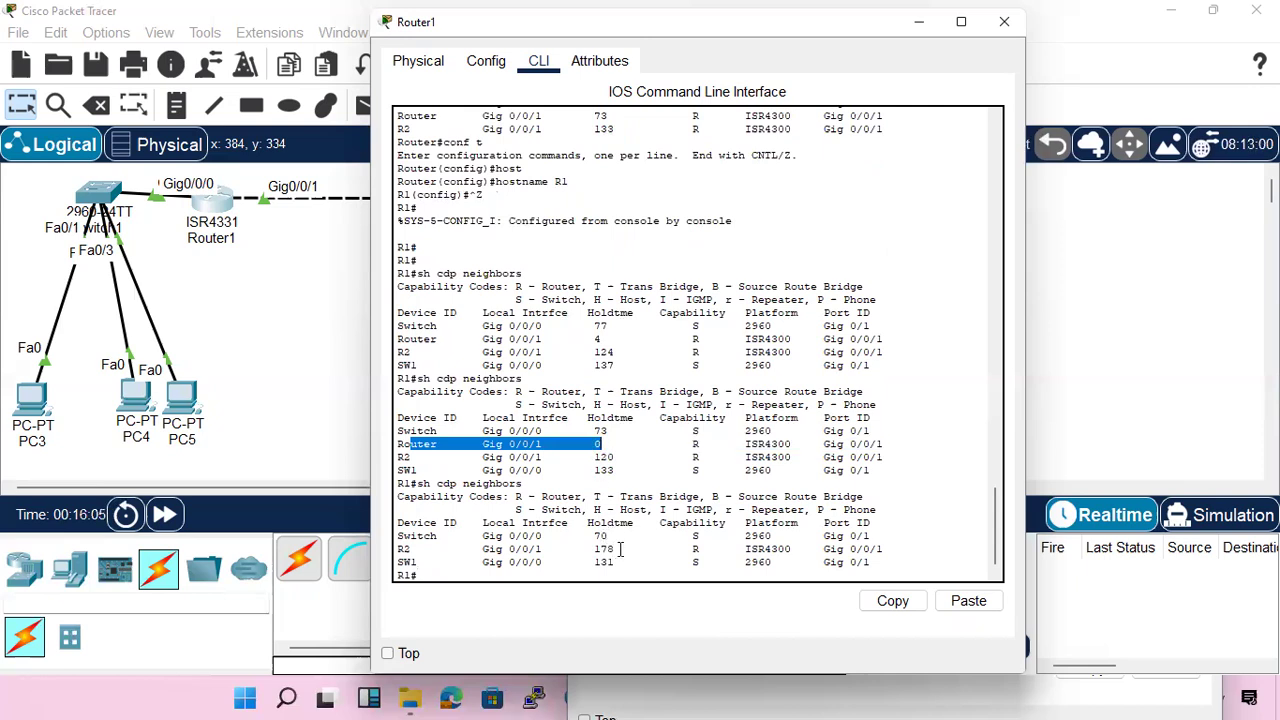
pyautogui.moveTo(418, 551); pyautogui.dragTo(392, 552)
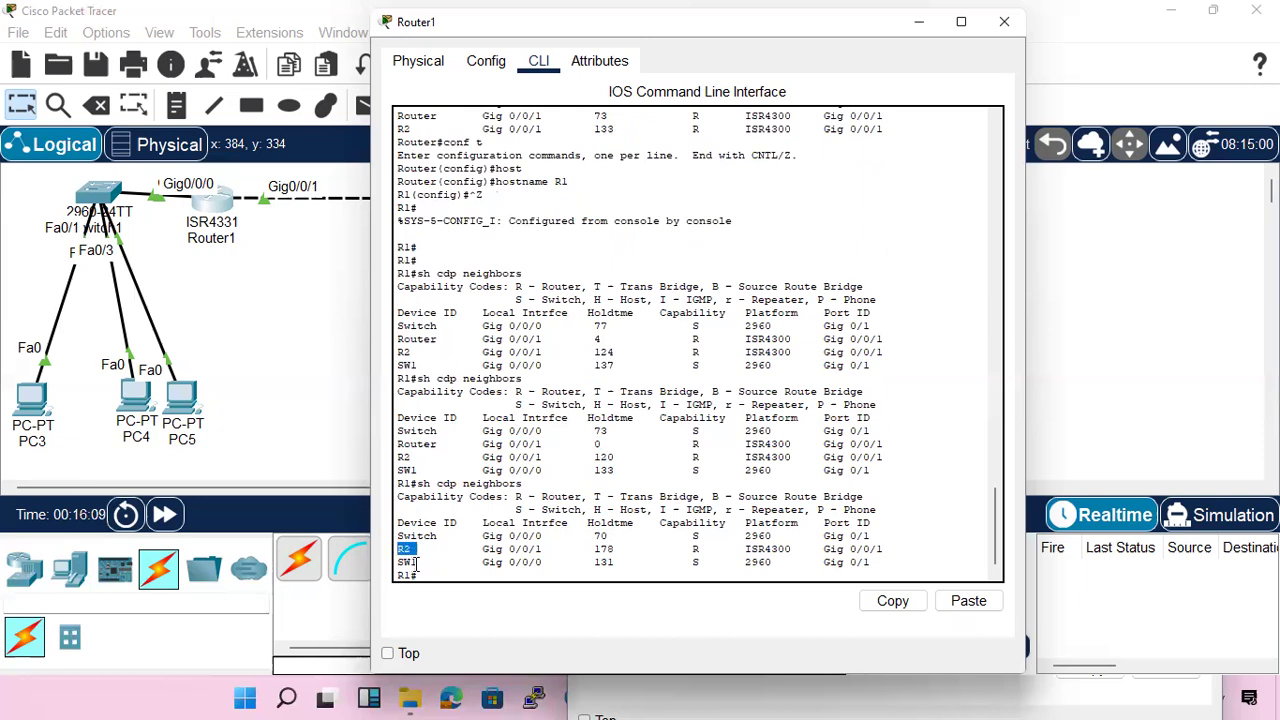
pyautogui.click(440, 536)
pyautogui.moveTo(440, 536); pyautogui.dragTo(391, 543)
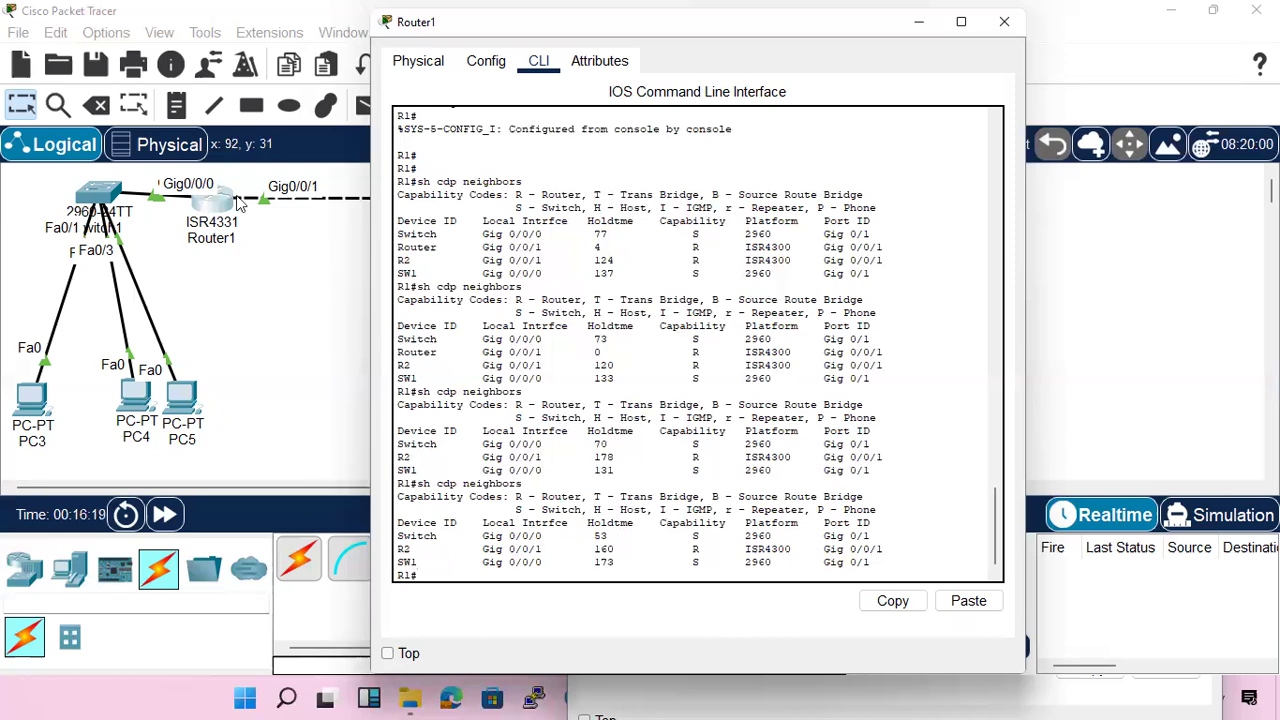
# Open Router0's command line and run show cdp neighbors to examine the devices connected to R2
pyautogui.click(270, 300)
pyautogui.click(515, 212)
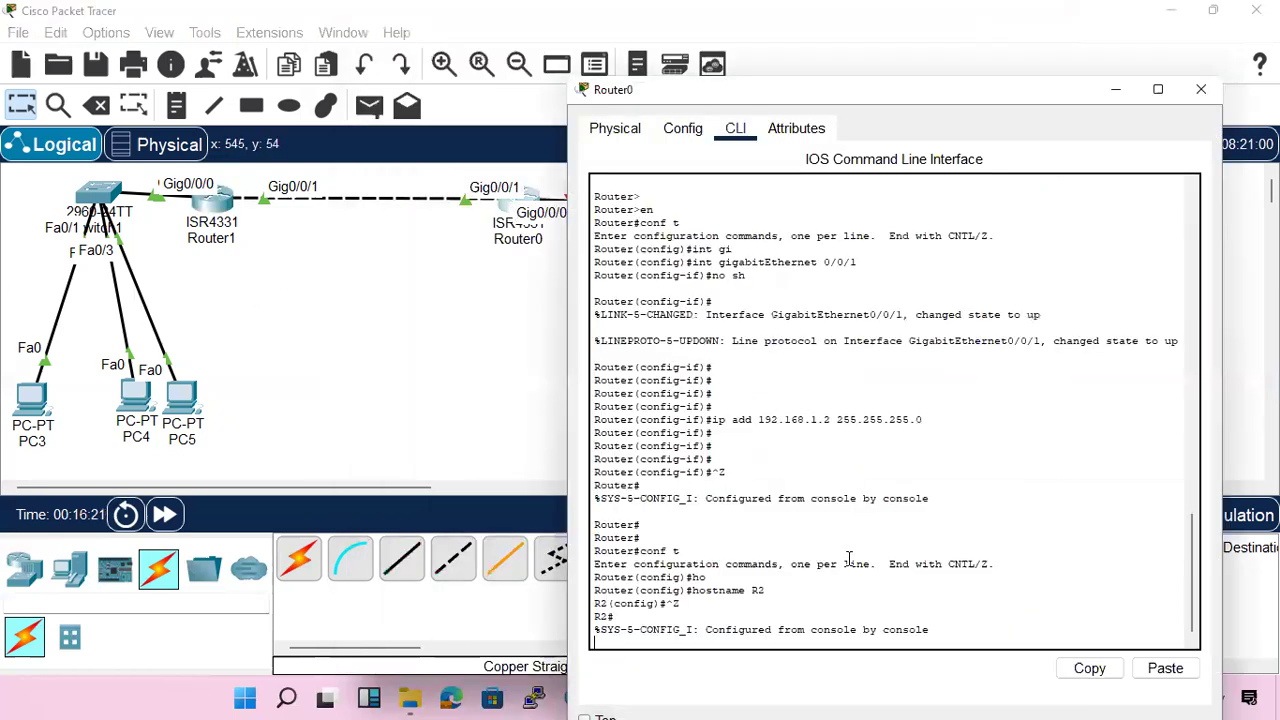
pyautogui.press('Return')
pyautogui.press('Return')
pyautogui.press('Return')
pyautogui.write('s')
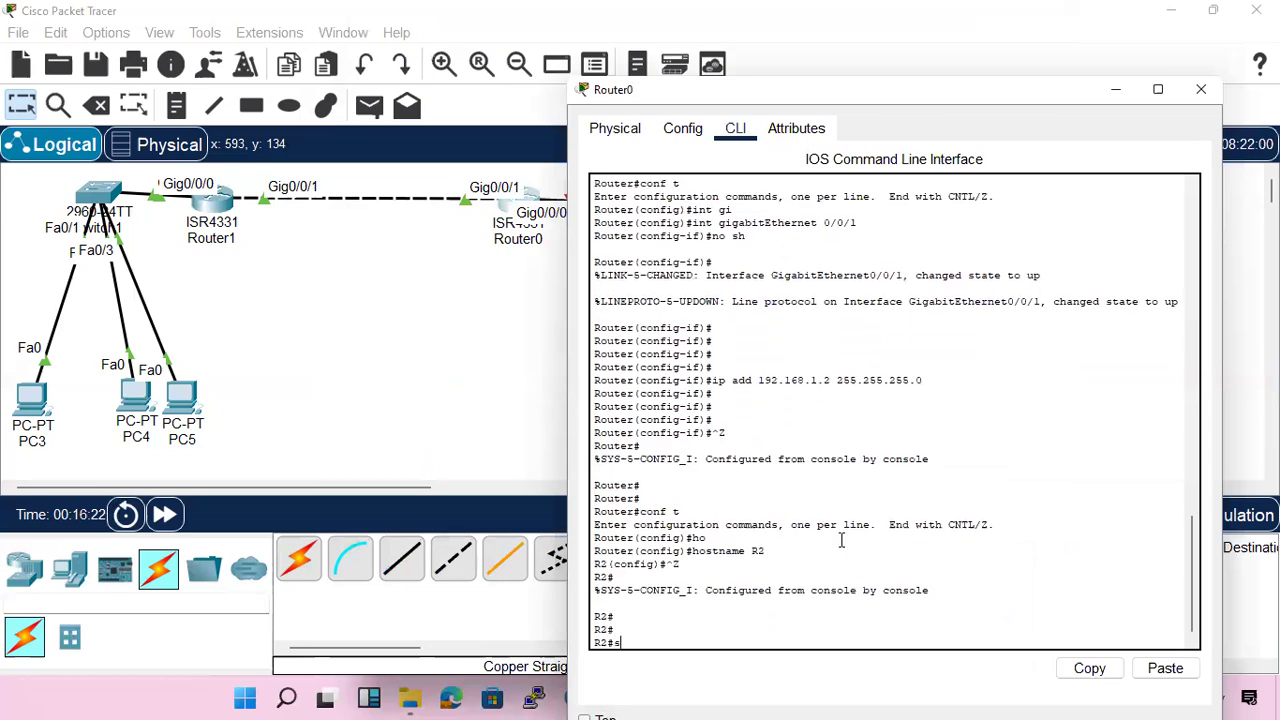
pyautogui.write('h cdp nei')
pyautogui.press('Tab')
pyautogui.press('Return')
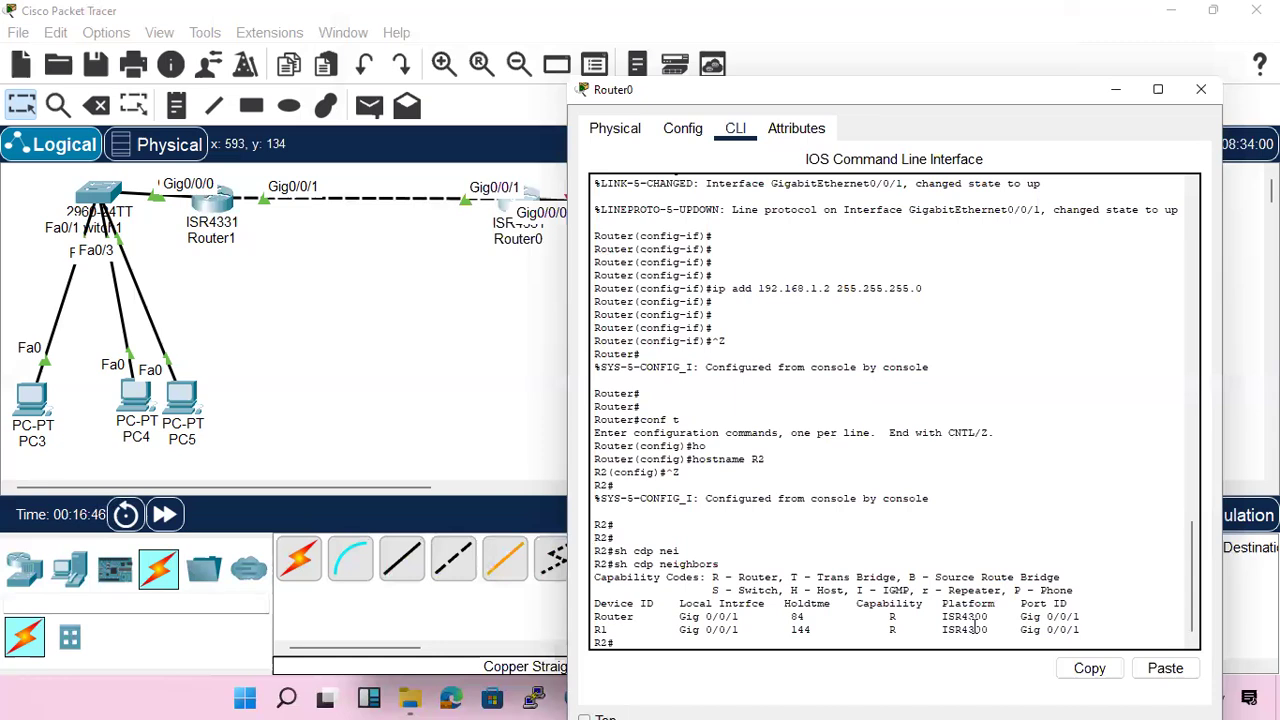
# Enable interface GigabitEthernet 0/0/0 on Router0 with no shutdown from global configuration mode
pyautogui.click(419, 345)
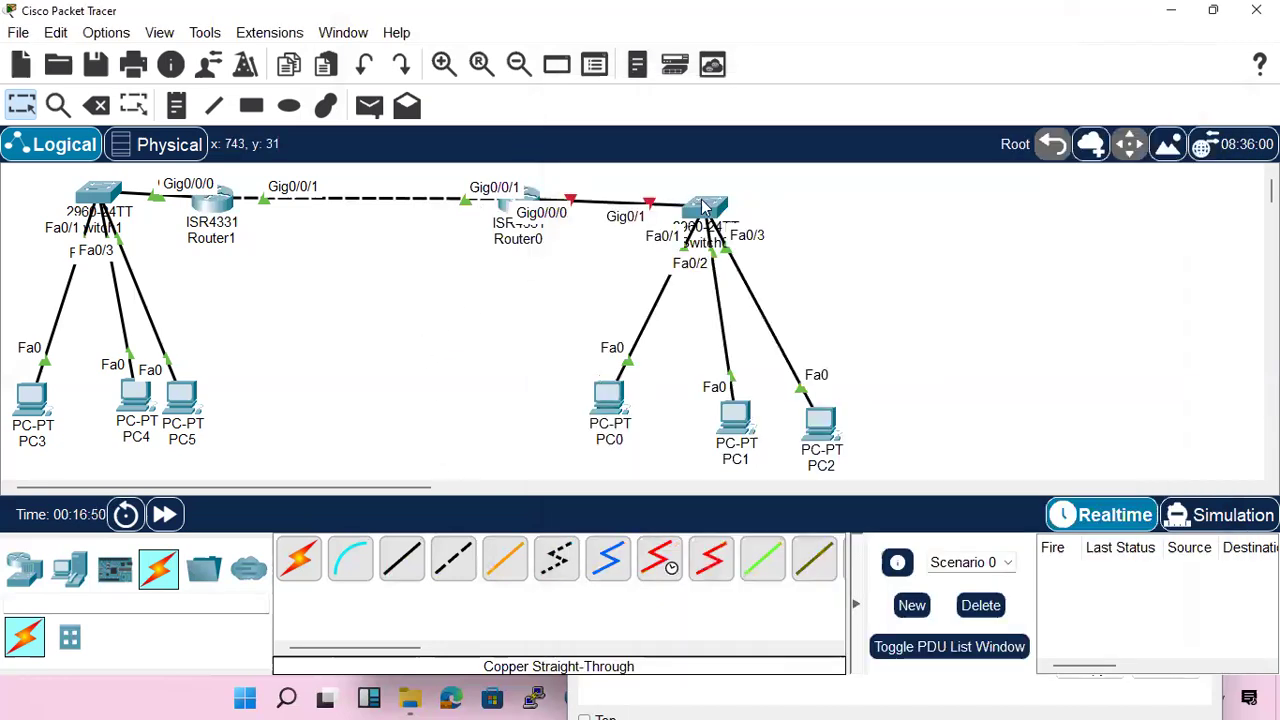
pyautogui.click(504, 204)
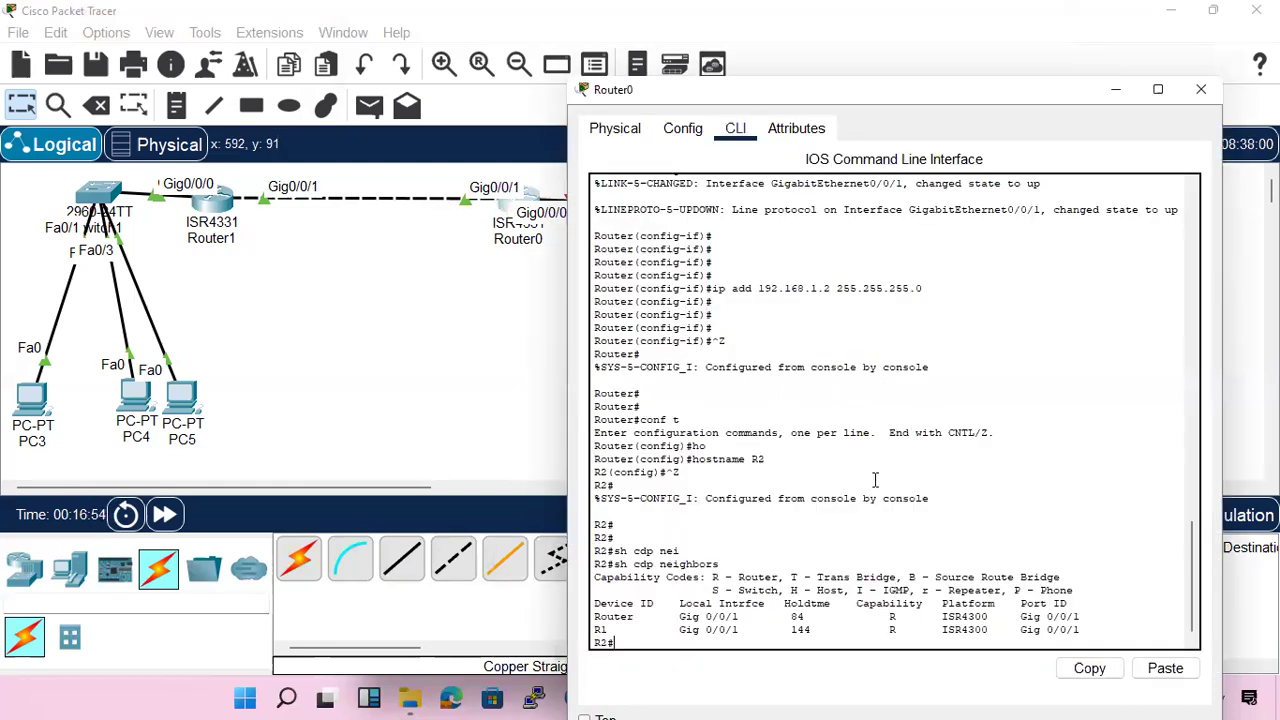
pyautogui.write('conf t')
pyautogui.press('Return')
pyautogui.write('int')
pyautogui.press('Tab')
pyautogui.write('gi')
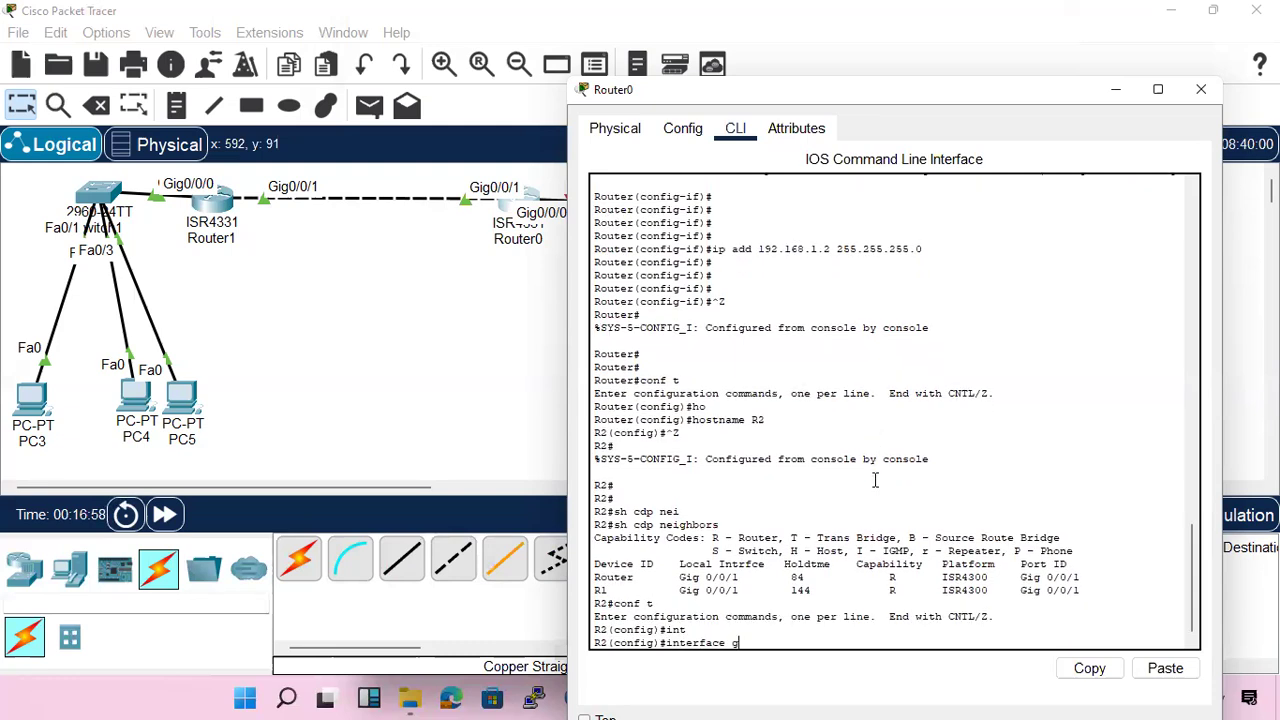
pyautogui.press('Tab')
pyautogui.write('0/0')
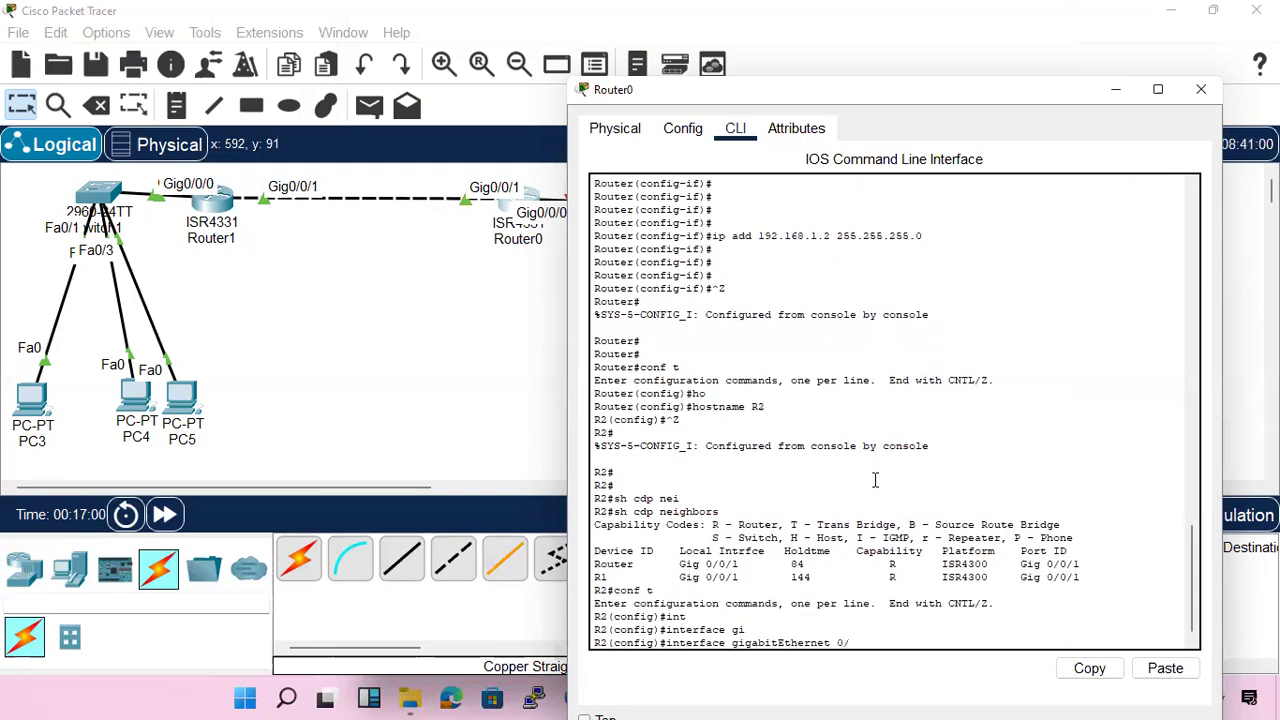
pyautogui.press('Return')
pyautogui.write('no sh')
pyautogui.press('Return')
pyautogui.press('Return')
pyautogui.press('Return')
pyautogui.press('Return')
pyautogui.press('Return')
pyautogui.press('Return')
pyautogui.press('Return')
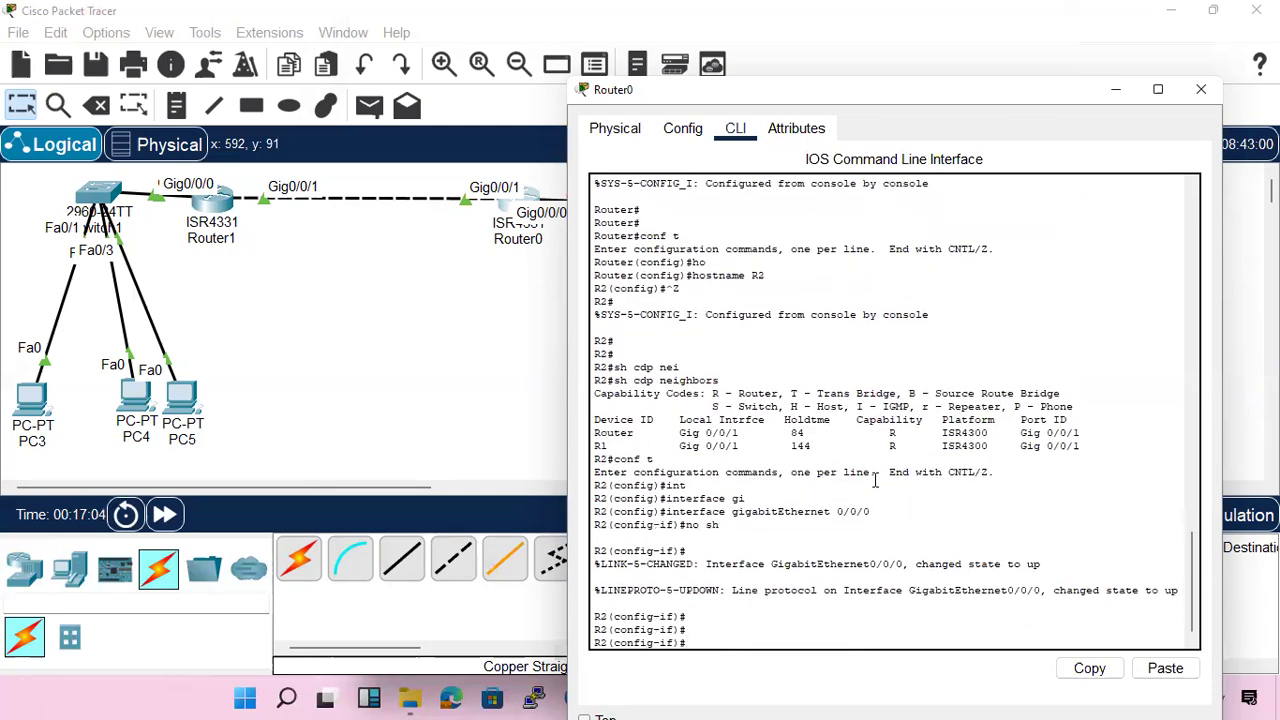
# Run do sh cdp nei from Router0's interface configuration mode to check whether the attached switch is listed
pyautogui.press('Up')
pyautogui.press('Up')
pyautogui.press('Up')
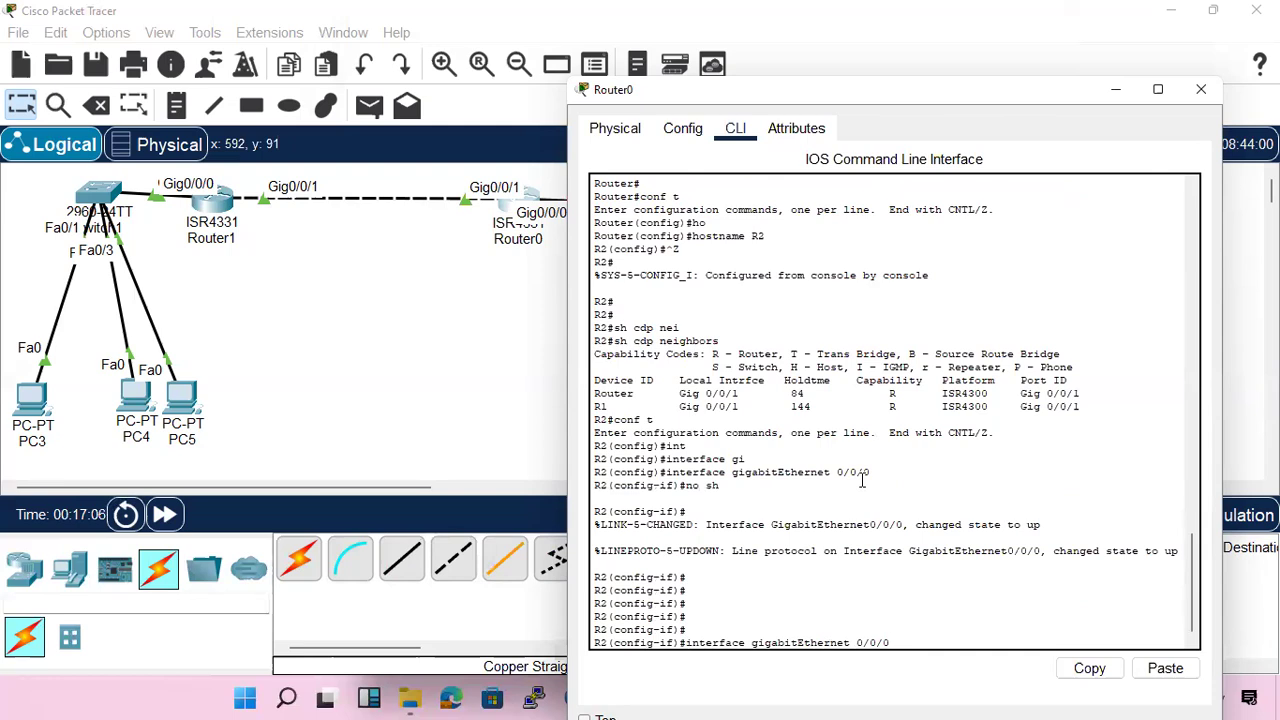
pyautogui.press('Up')
pyautogui.press('Up')
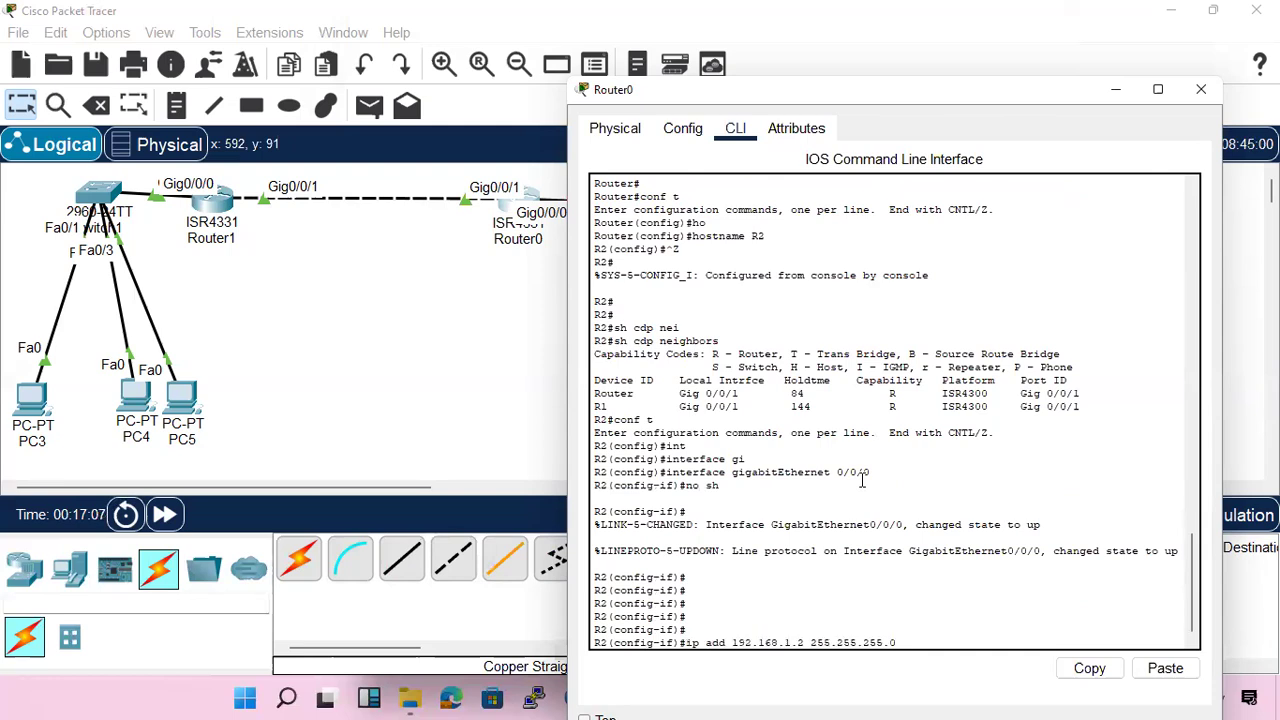
pyautogui.press('BackSpace')
pyautogui.press('BackSpace')
pyautogui.press('BackSpace')
pyautogui.press('BackSpace')
pyautogui.write('do sh cdp nei')
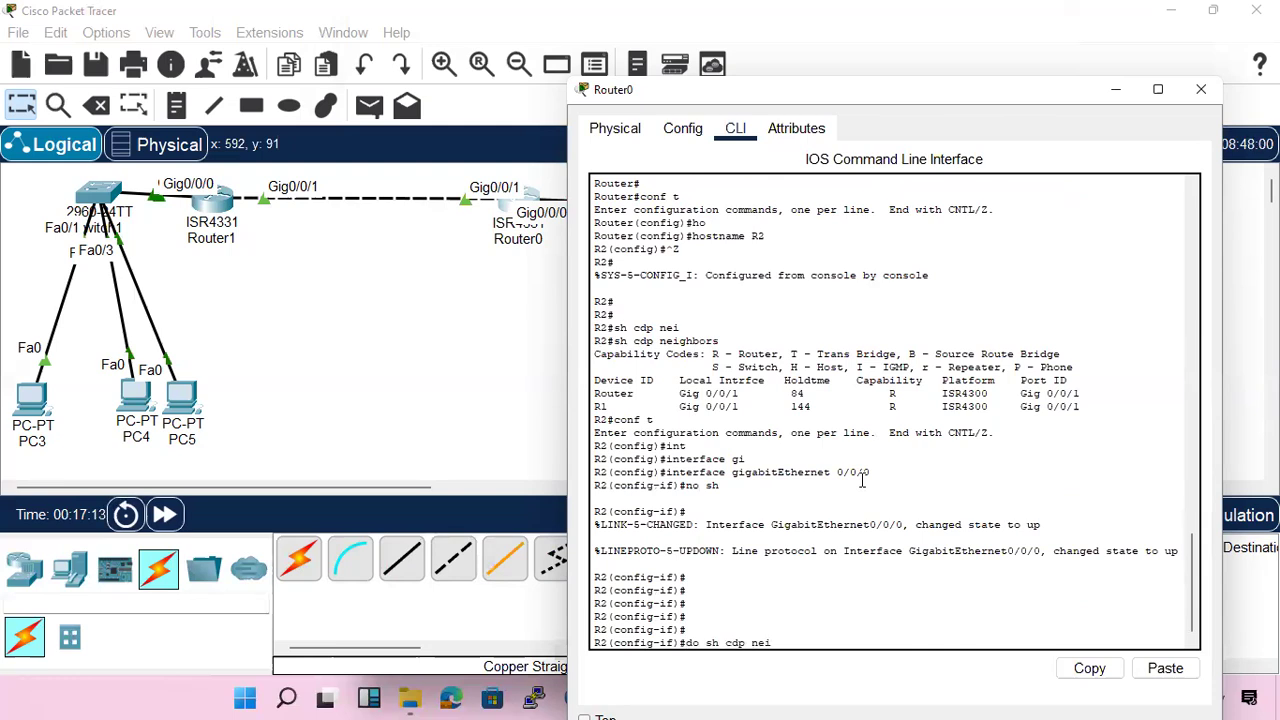
pyautogui.press('Return')
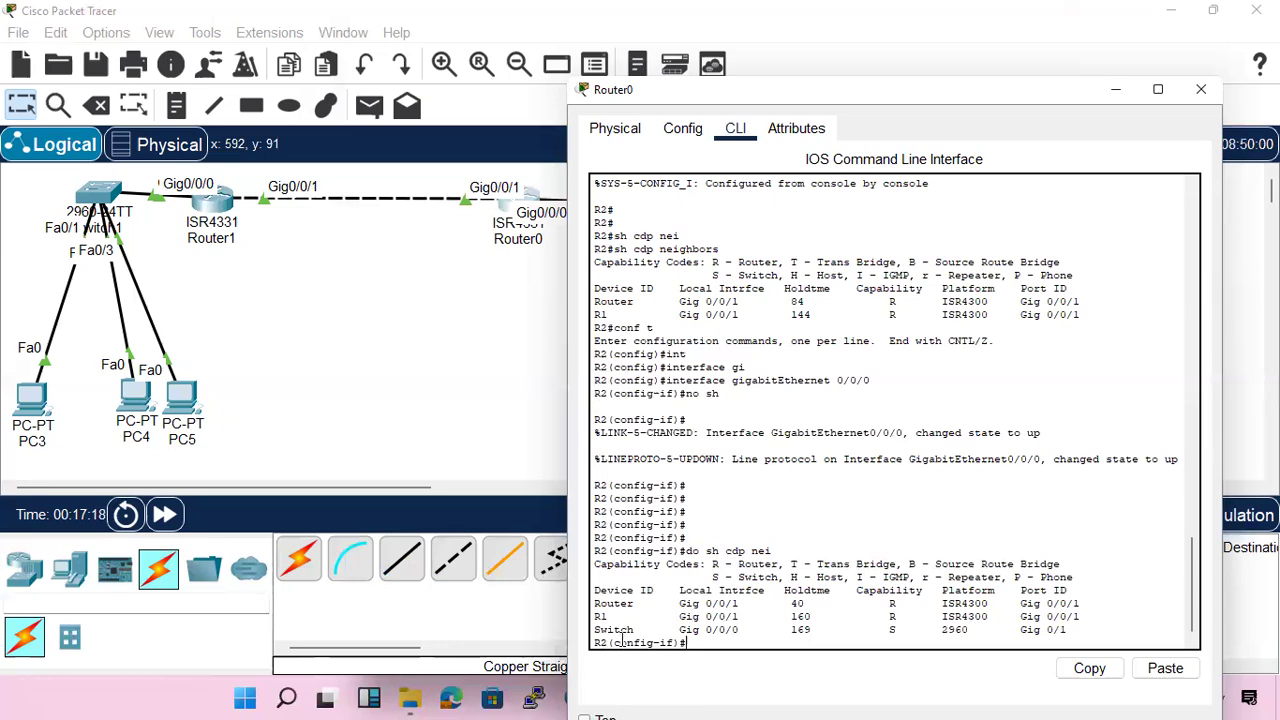
# Switch to the ITN_Module_17 presentation in PowerPoint and advance to slide 47 on the show ip interface brief command
pyautogui.click(362, 380)
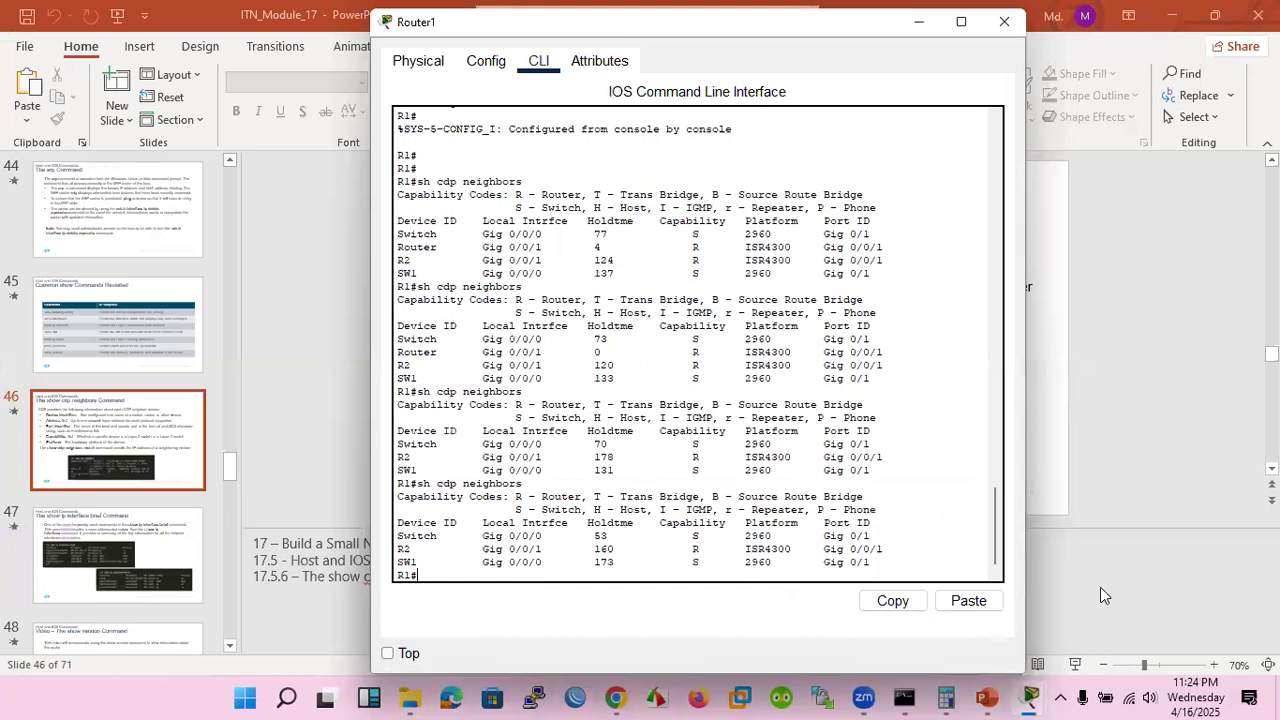
pyautogui.click(1109, 545)
pyautogui.scroll(-1, 769, 441)
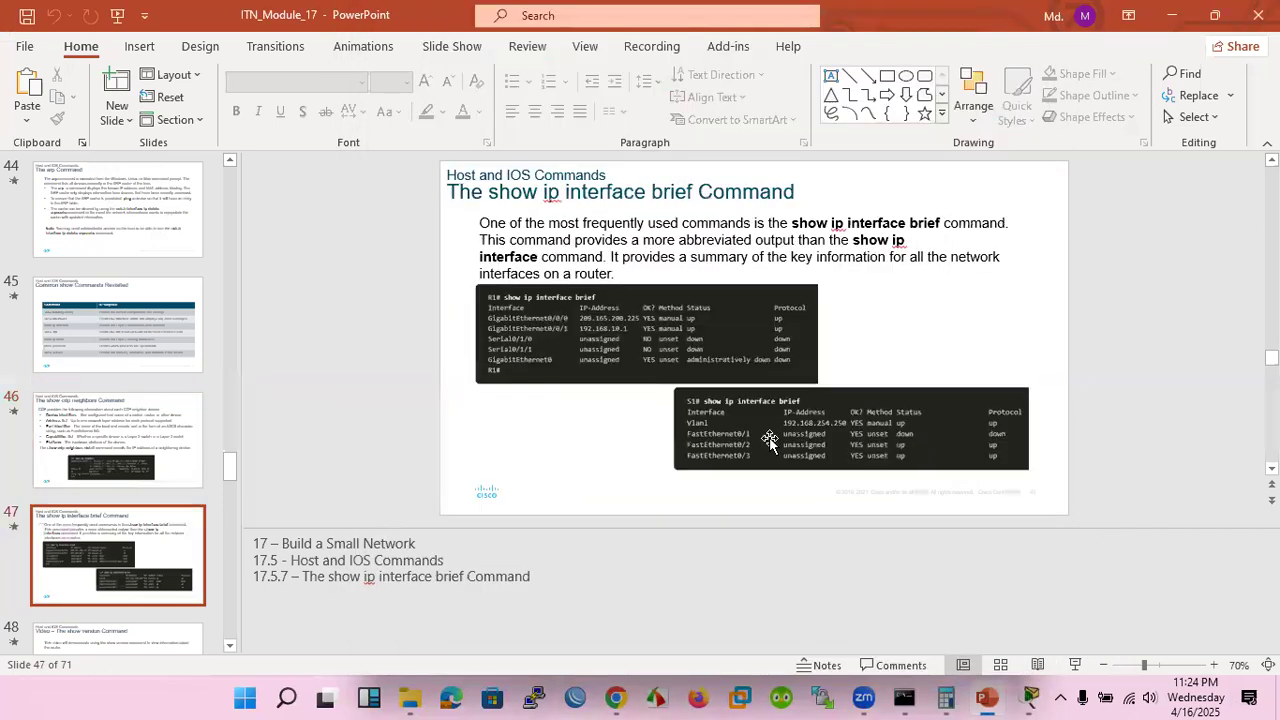